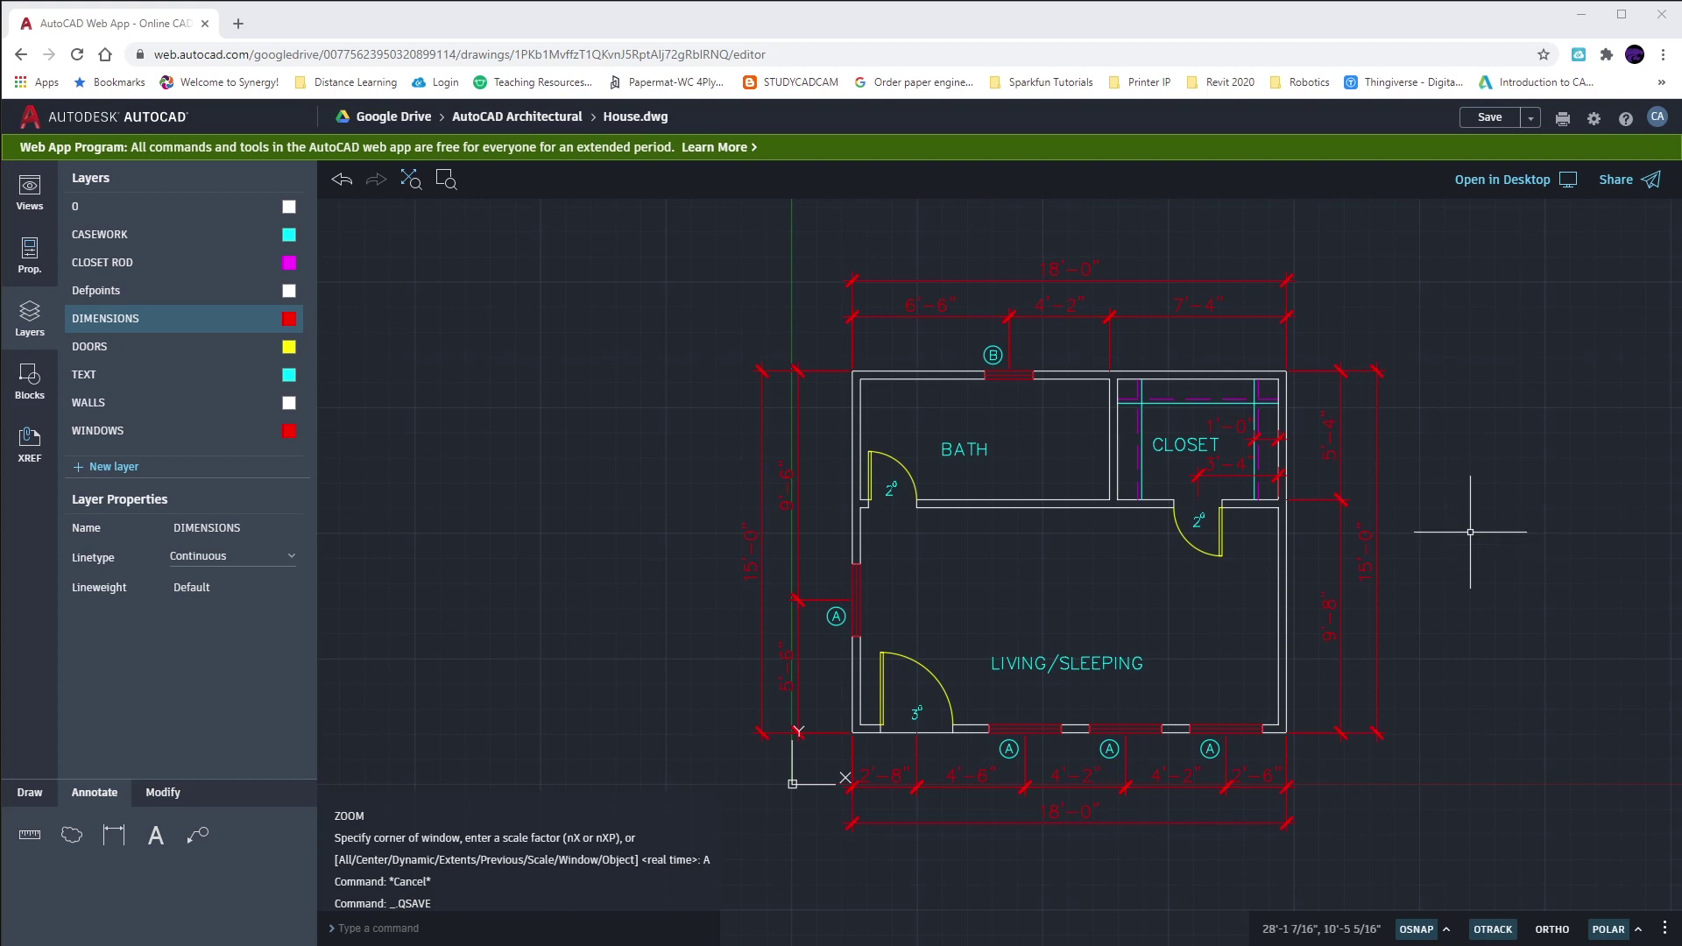
Create a new layer named Viewport in the Layers panel
scroll(1139, 534, "down", 3)
middle_click_drag(1016, 545, 1080, 563)
scroll(1064, 561, "up", 4)
scroll(1051, 567, "down", 1)
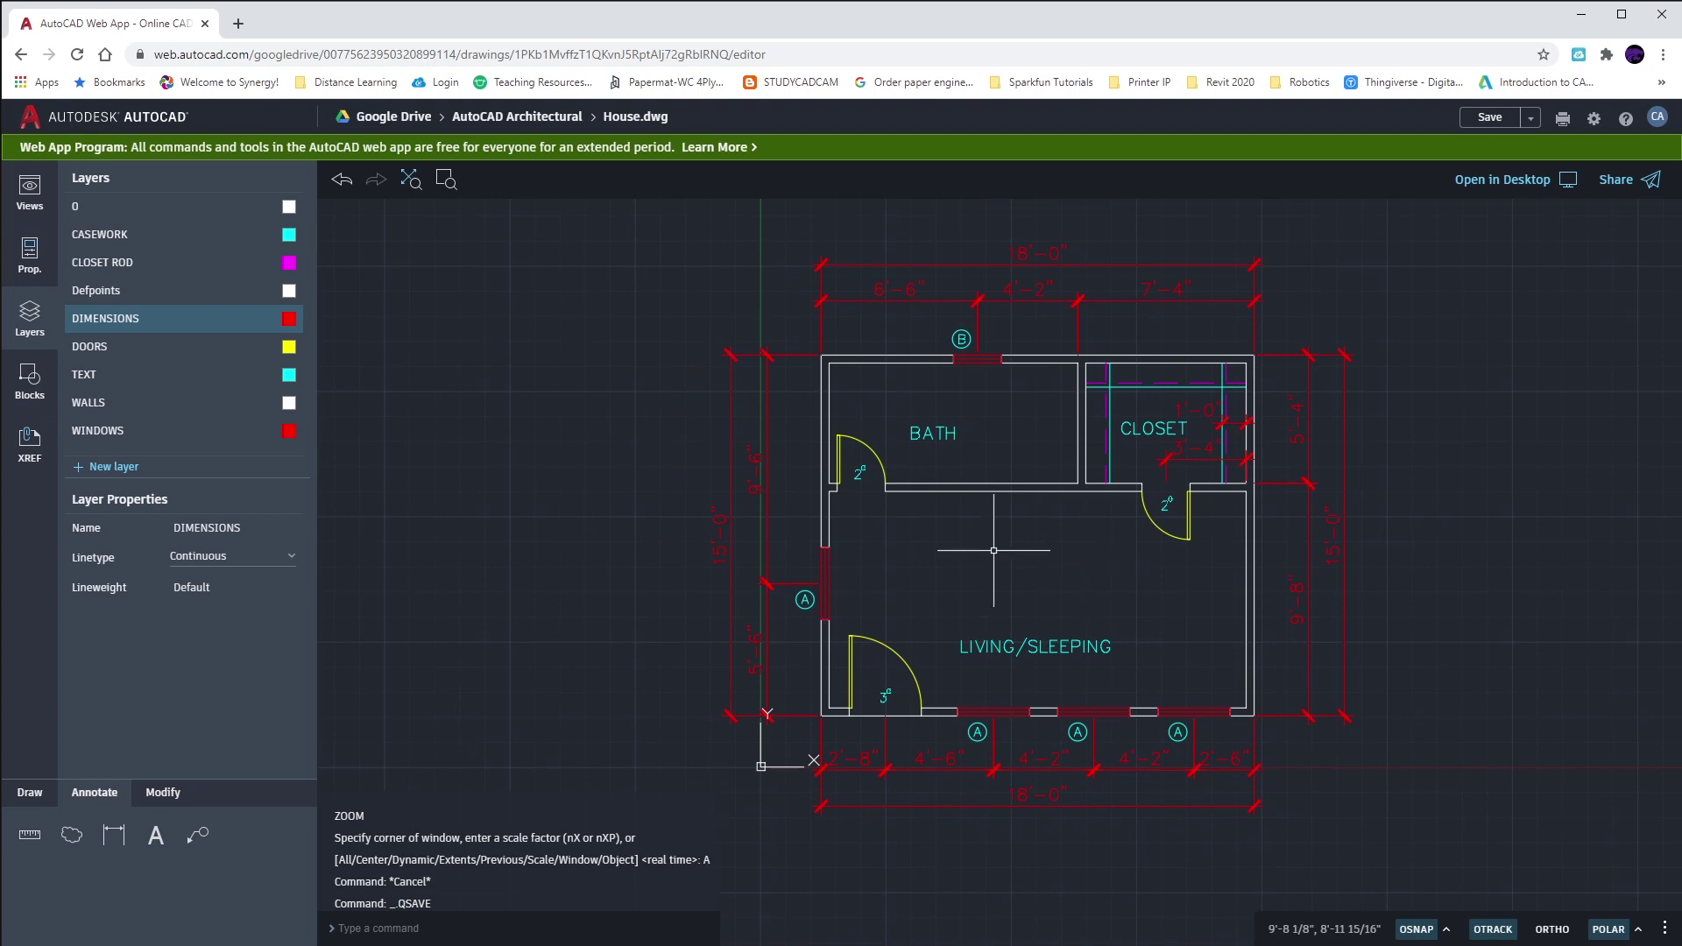
left_click(115, 468)
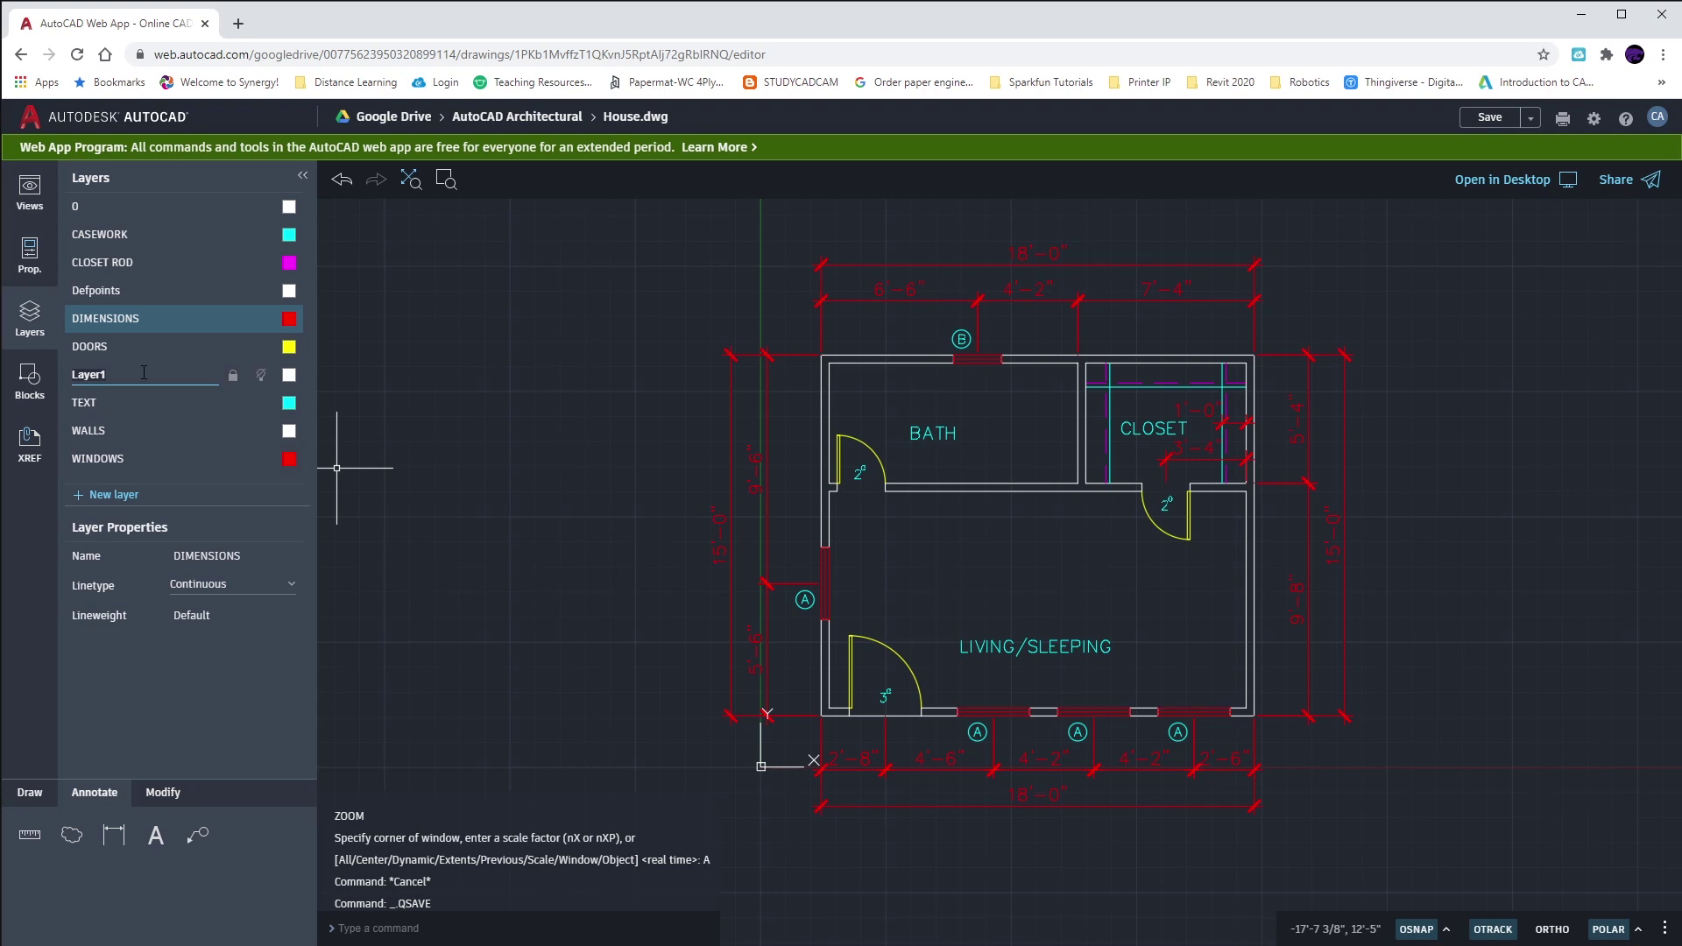
type("Viewport")
key("Return")
Set the Viewport layer's colour to orange, index colour 30
left_click(290, 408)
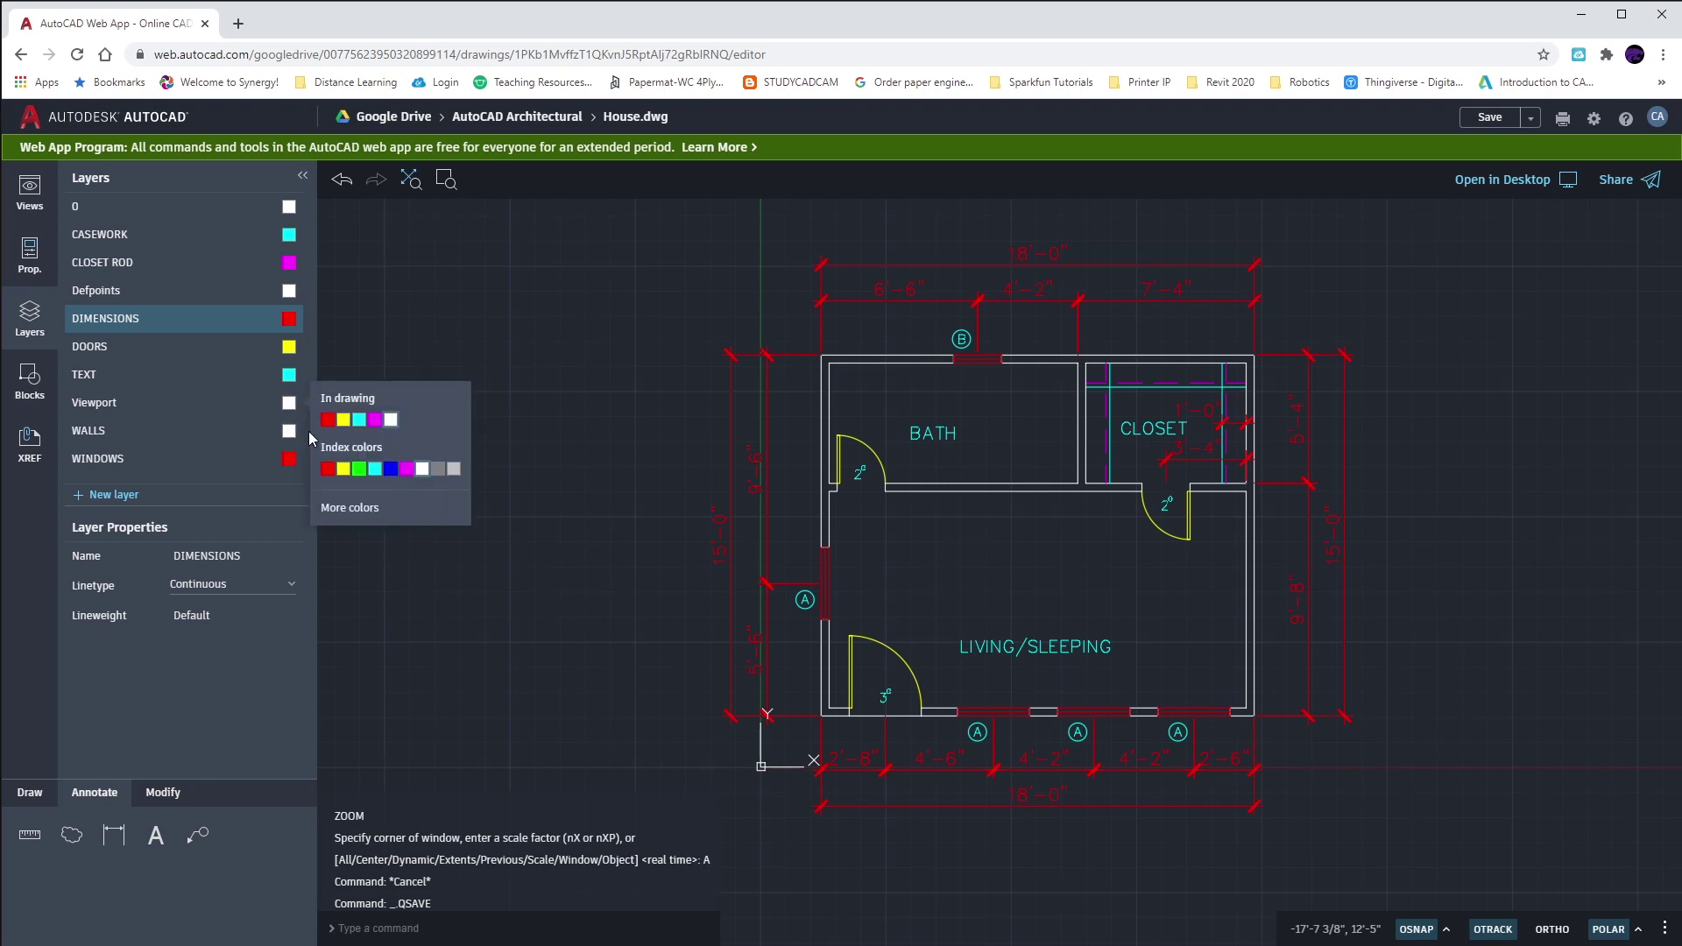
left_click(350, 506)
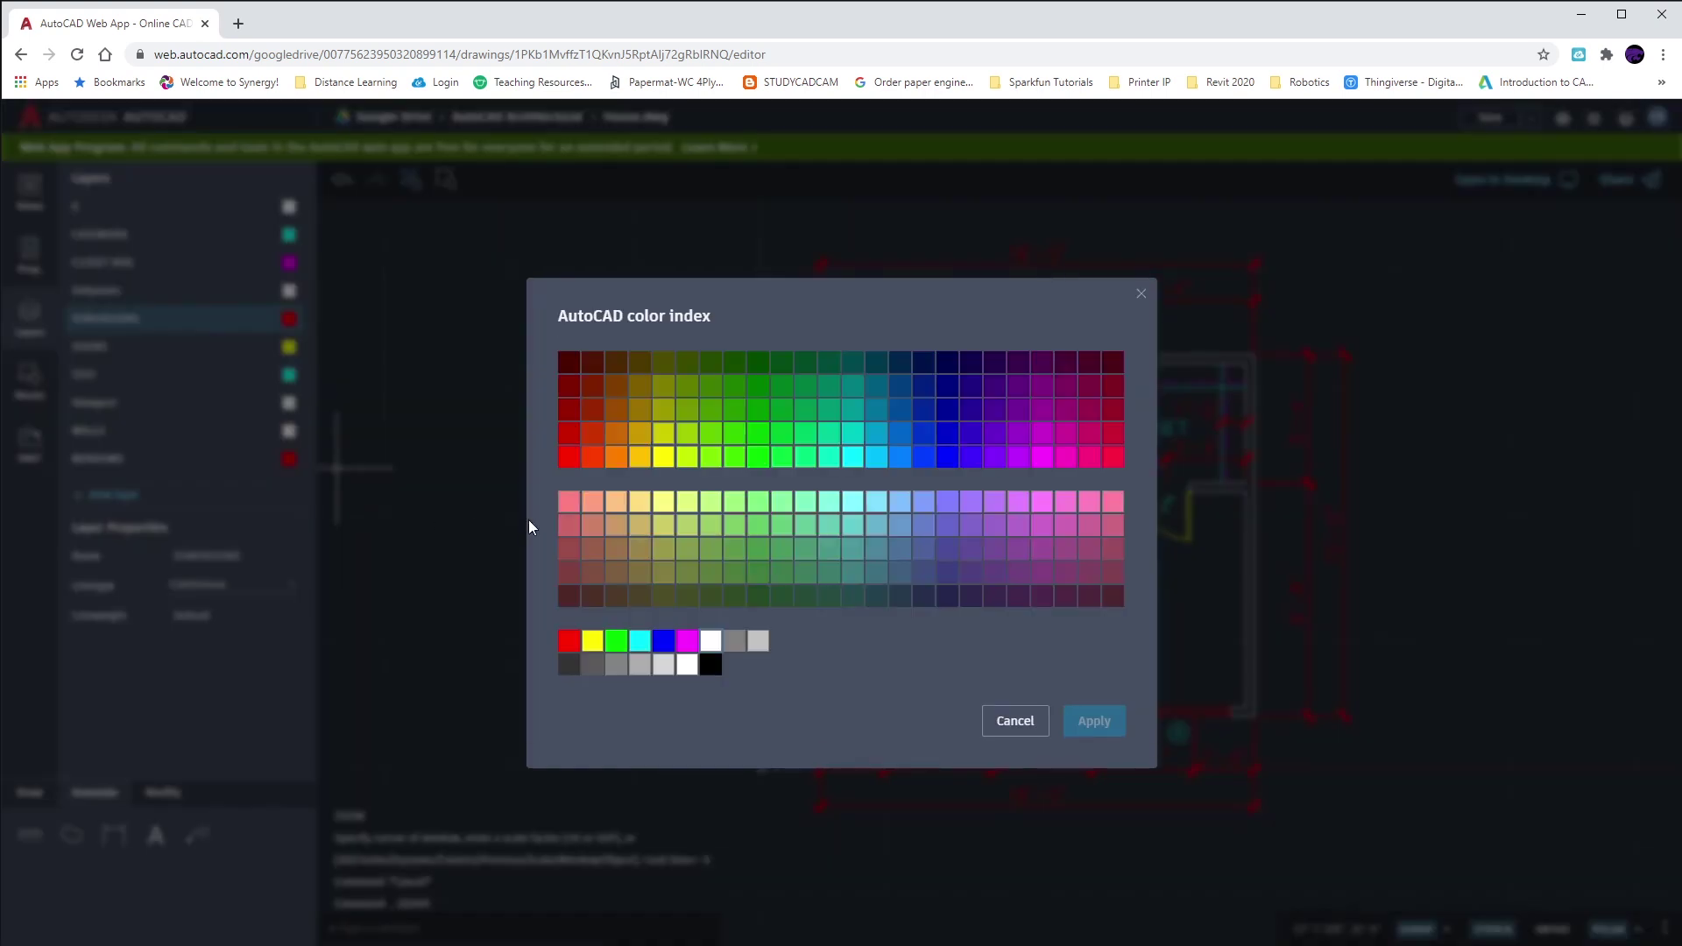
left_click(618, 458)
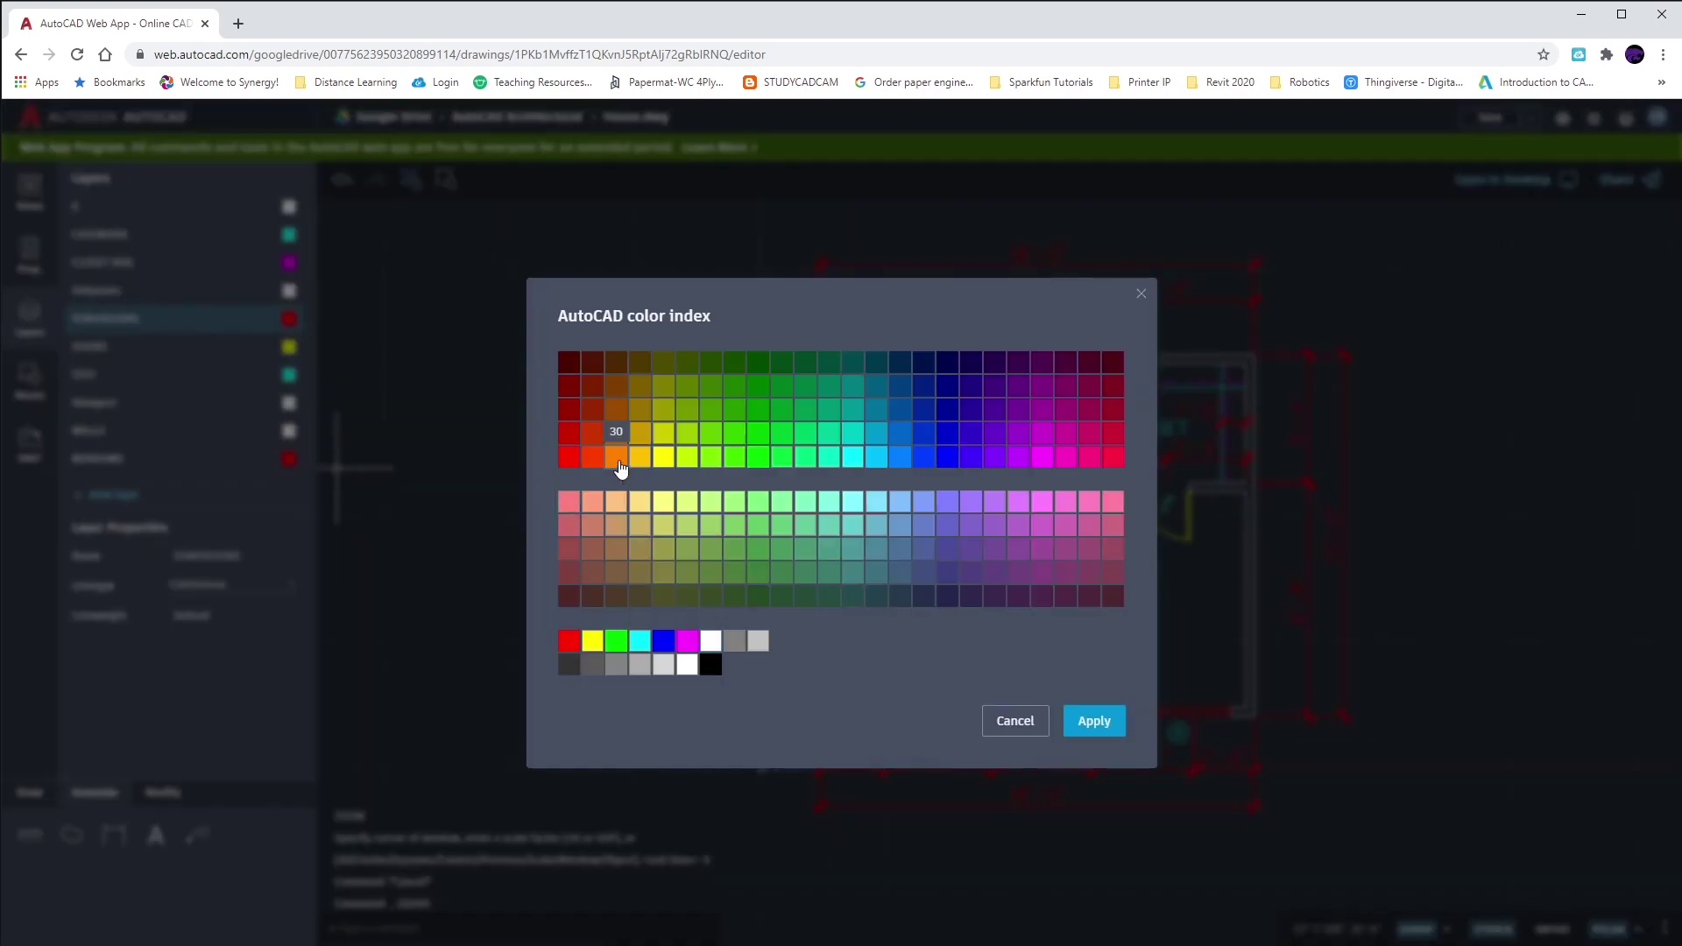
left_click(619, 462)
left_click(1097, 729)
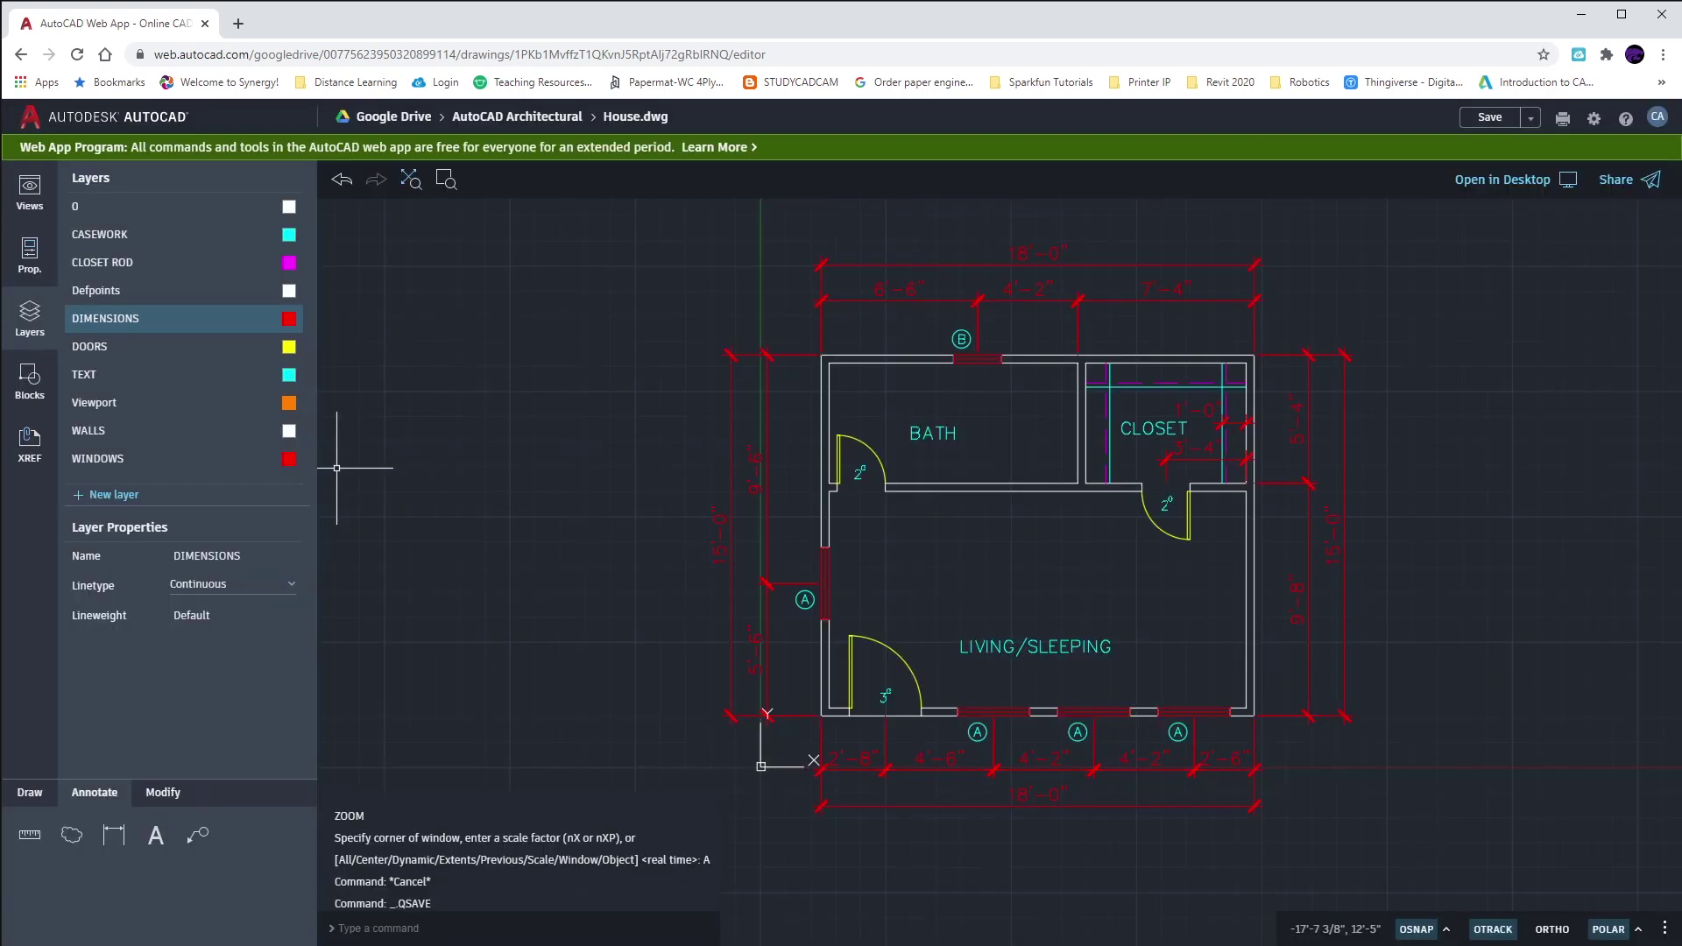
Make Viewport the current layer, then lock and unlock the DIMENSIONS and CLOSET ROD layers
left_click(128, 414)
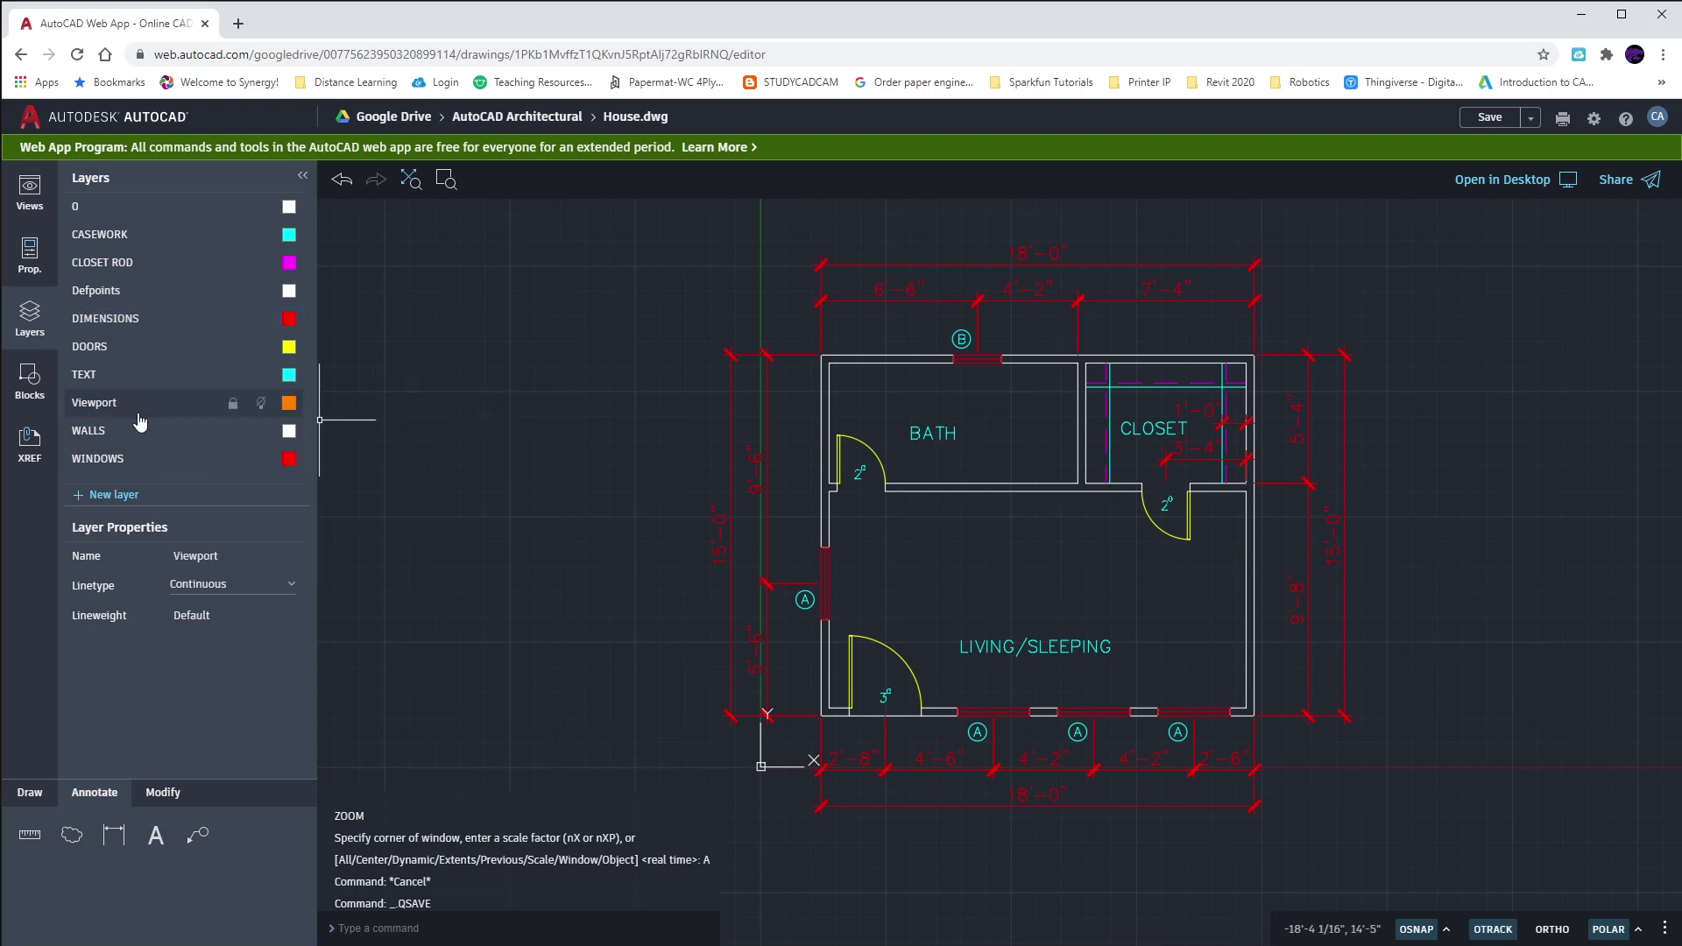
left_click(232, 406)
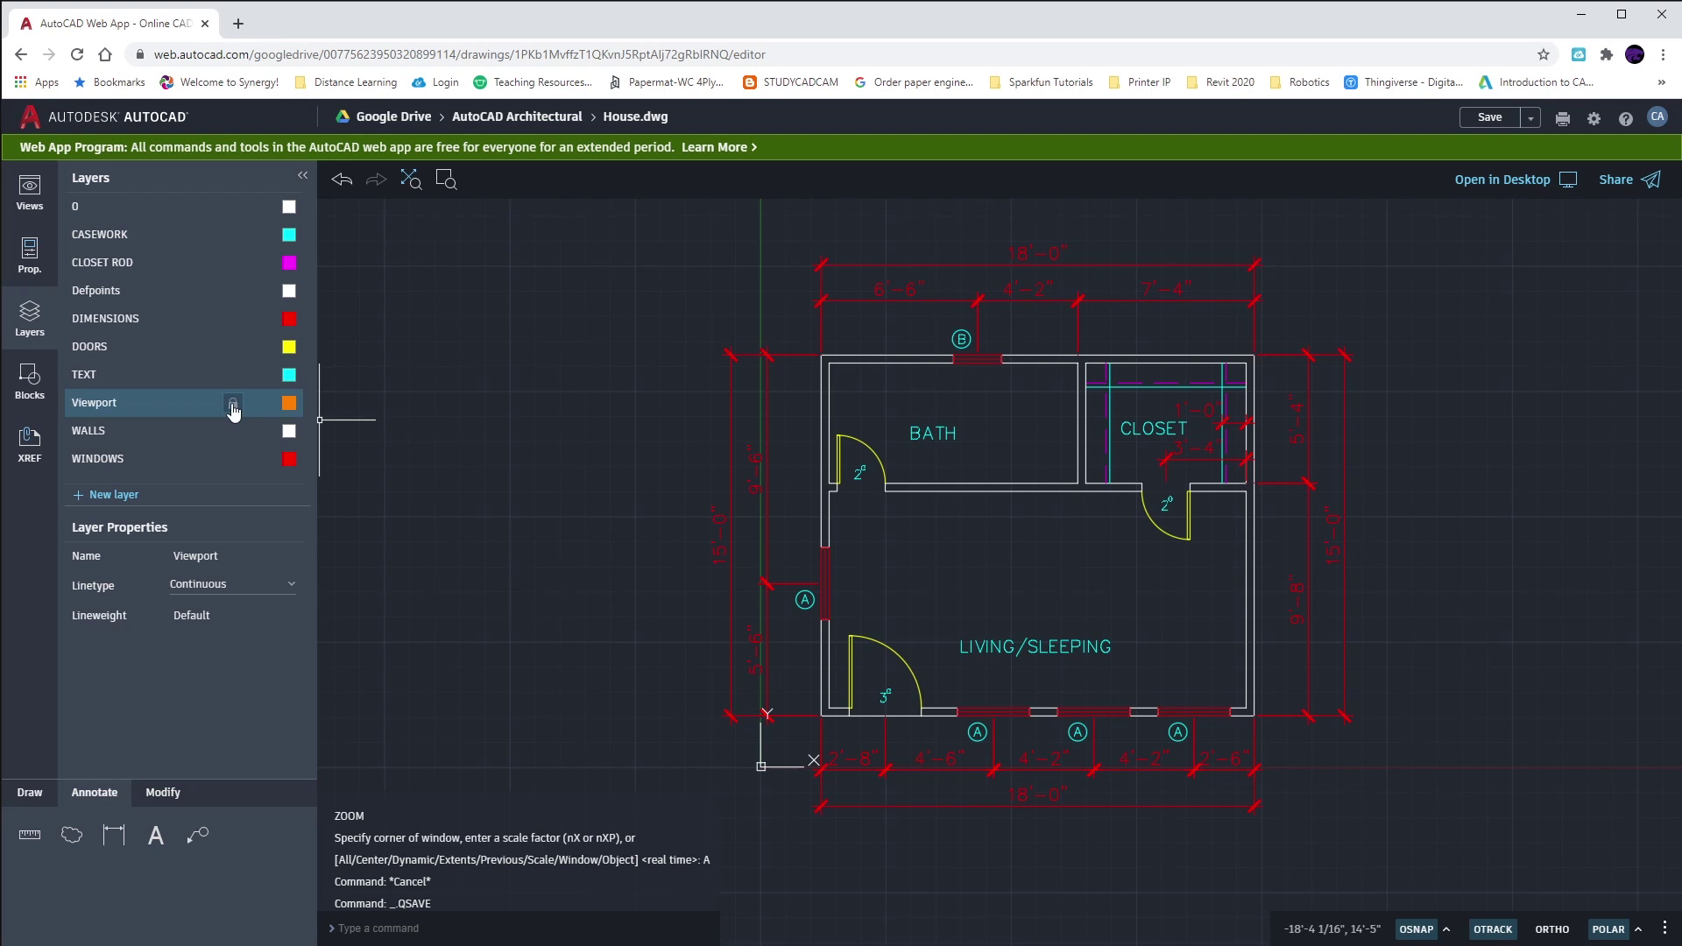
left_click(233, 320)
left_click(233, 263)
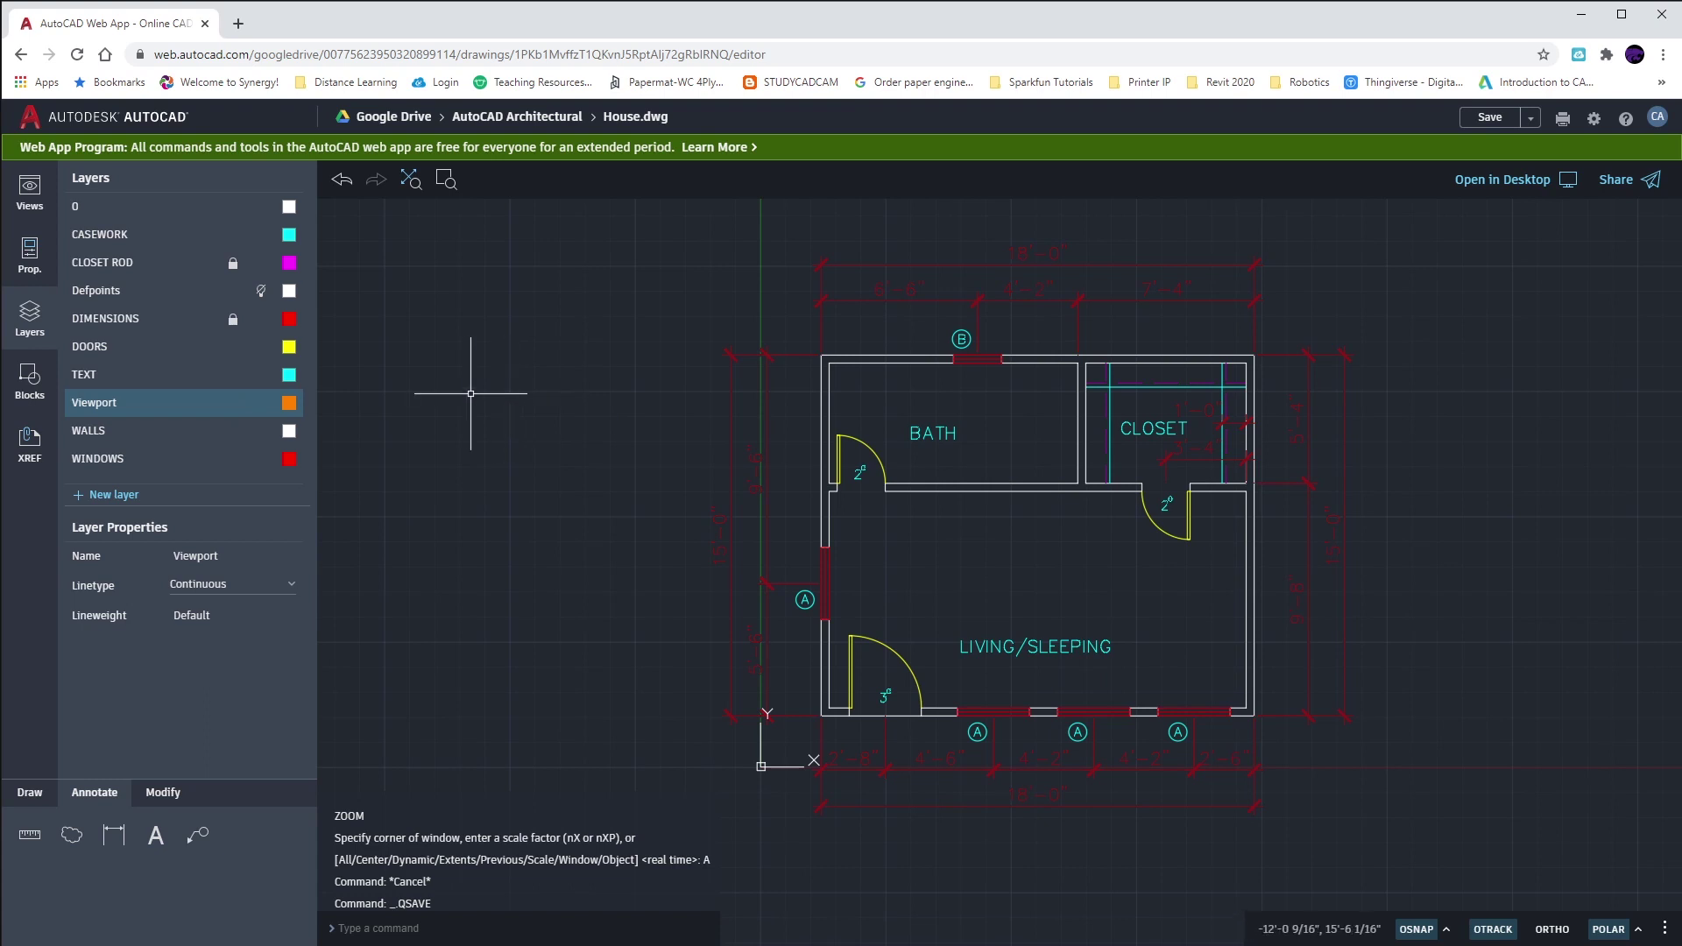
left_click(109, 405)
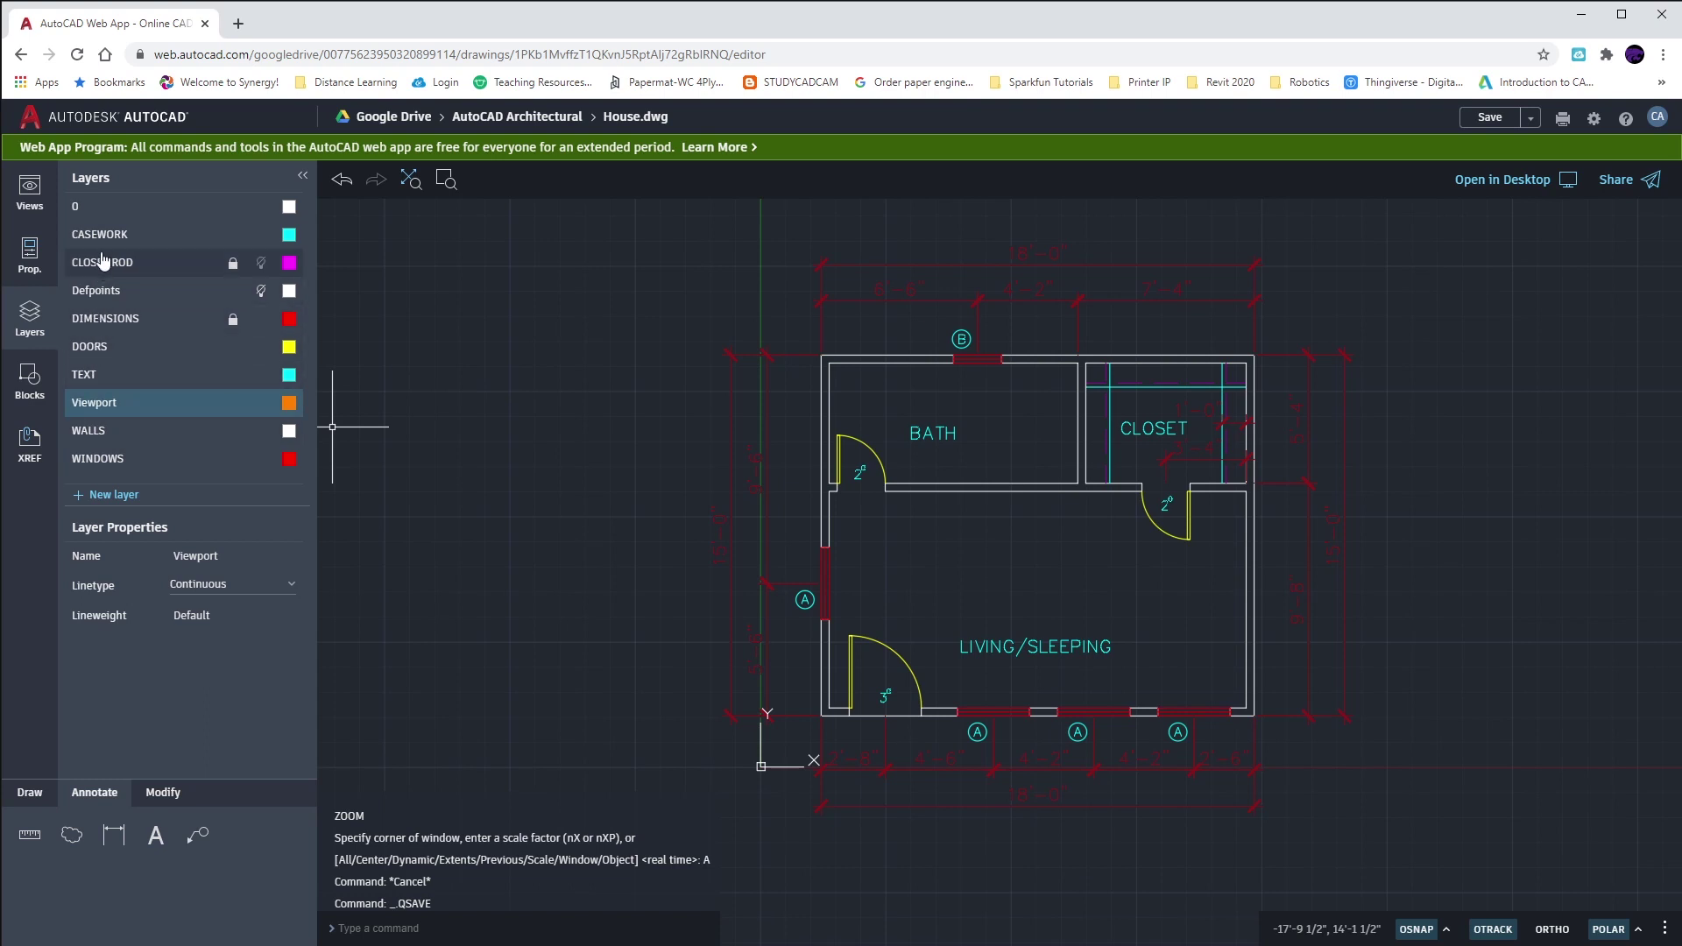
left_click(233, 263)
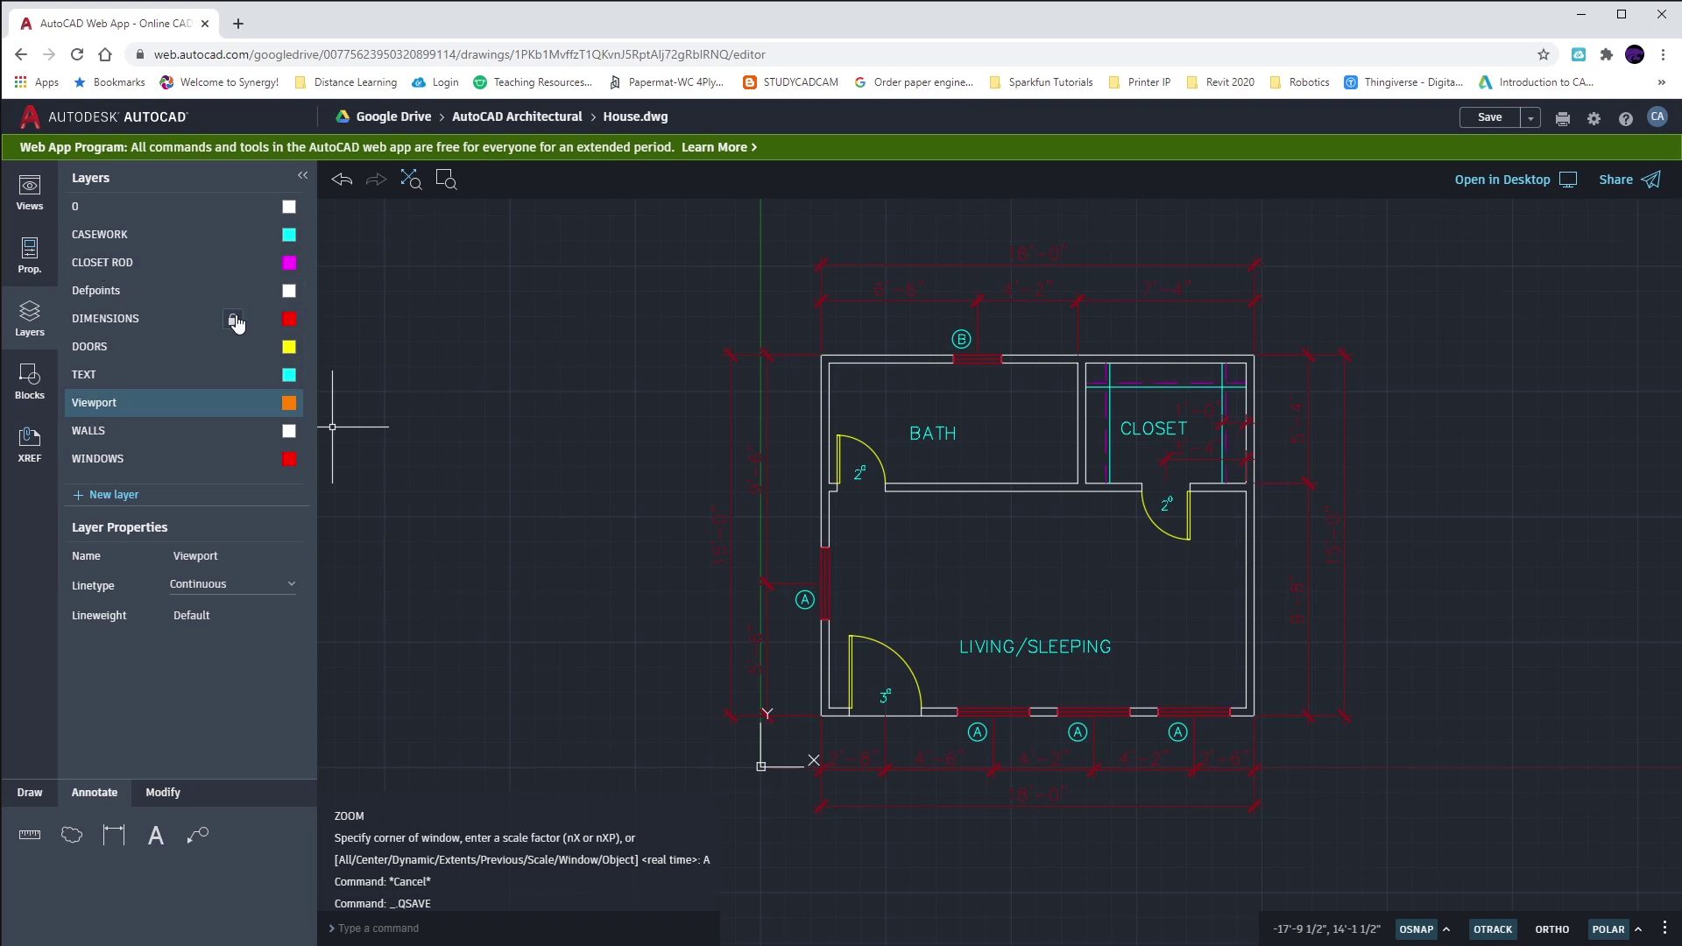
left_click(233, 319)
Switch to the Layout1 sheet from the views list and look around the floor plan
left_click(37, 202)
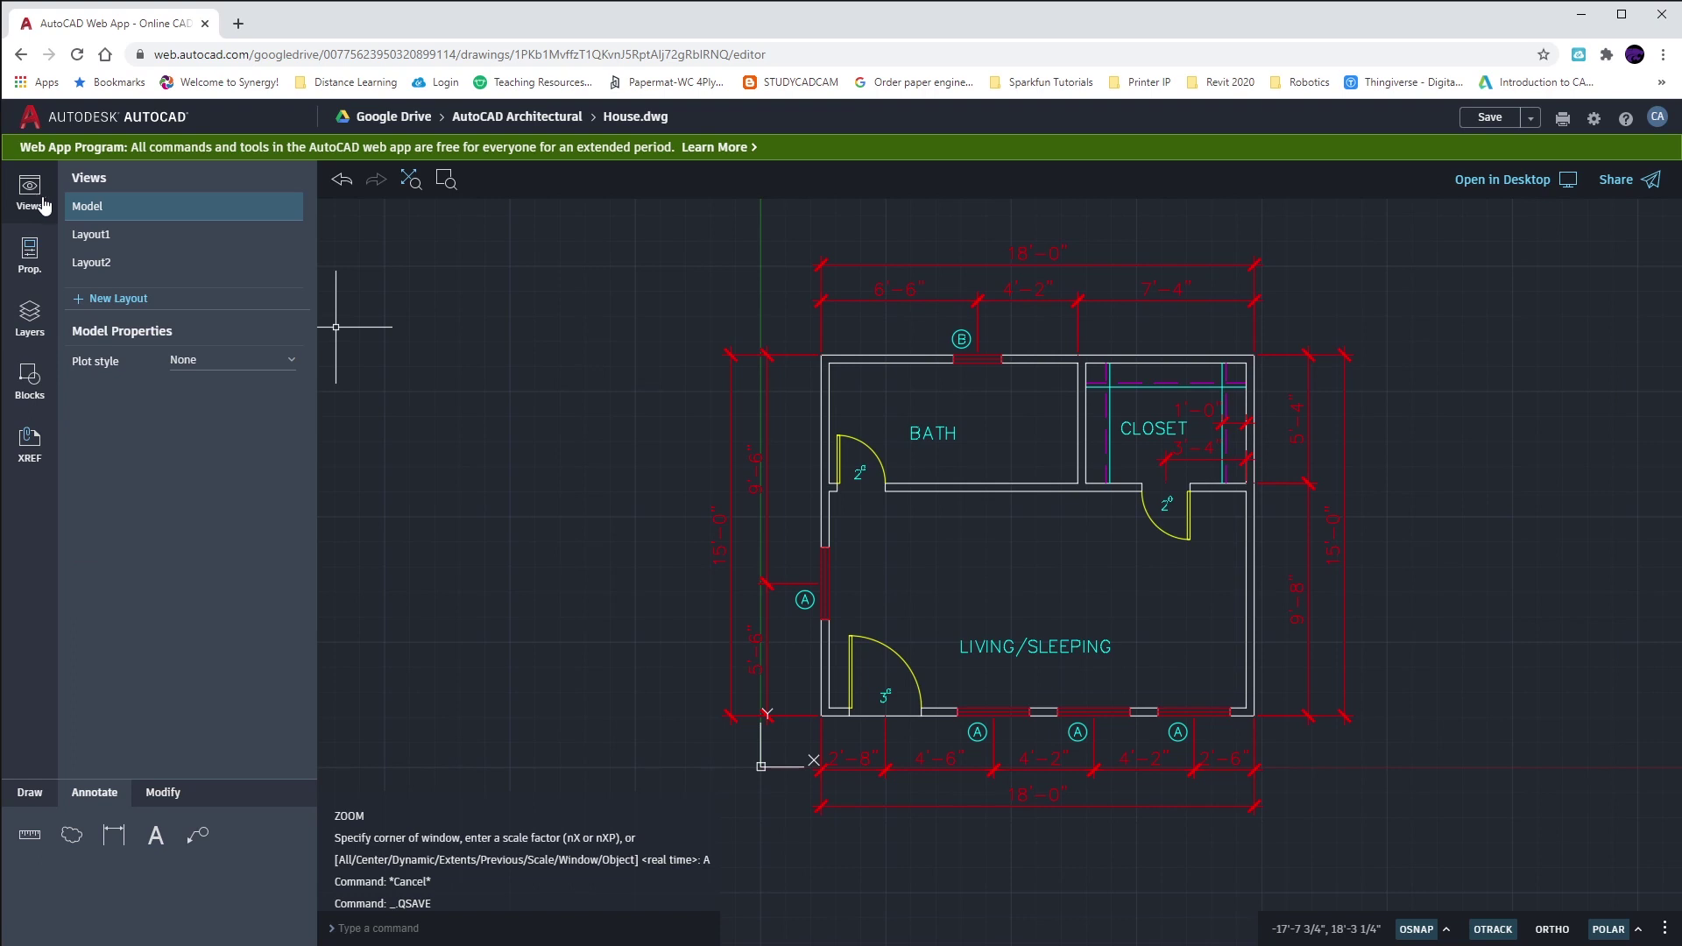
left_click(171, 240)
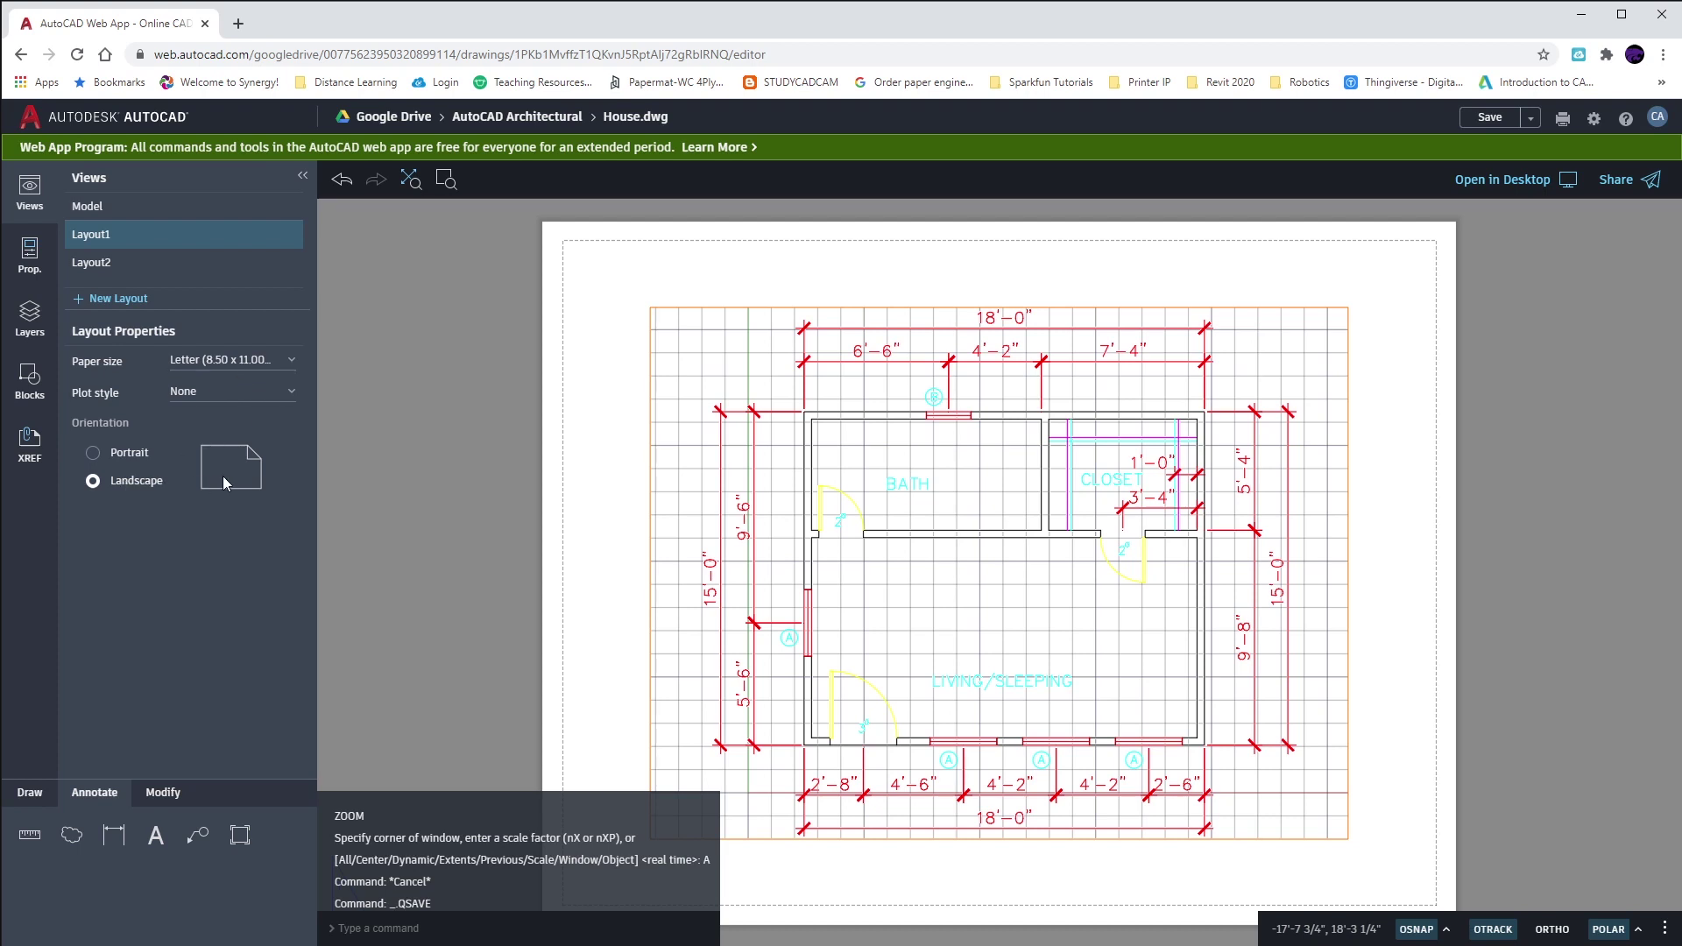
scroll(904, 516, "down", 3)
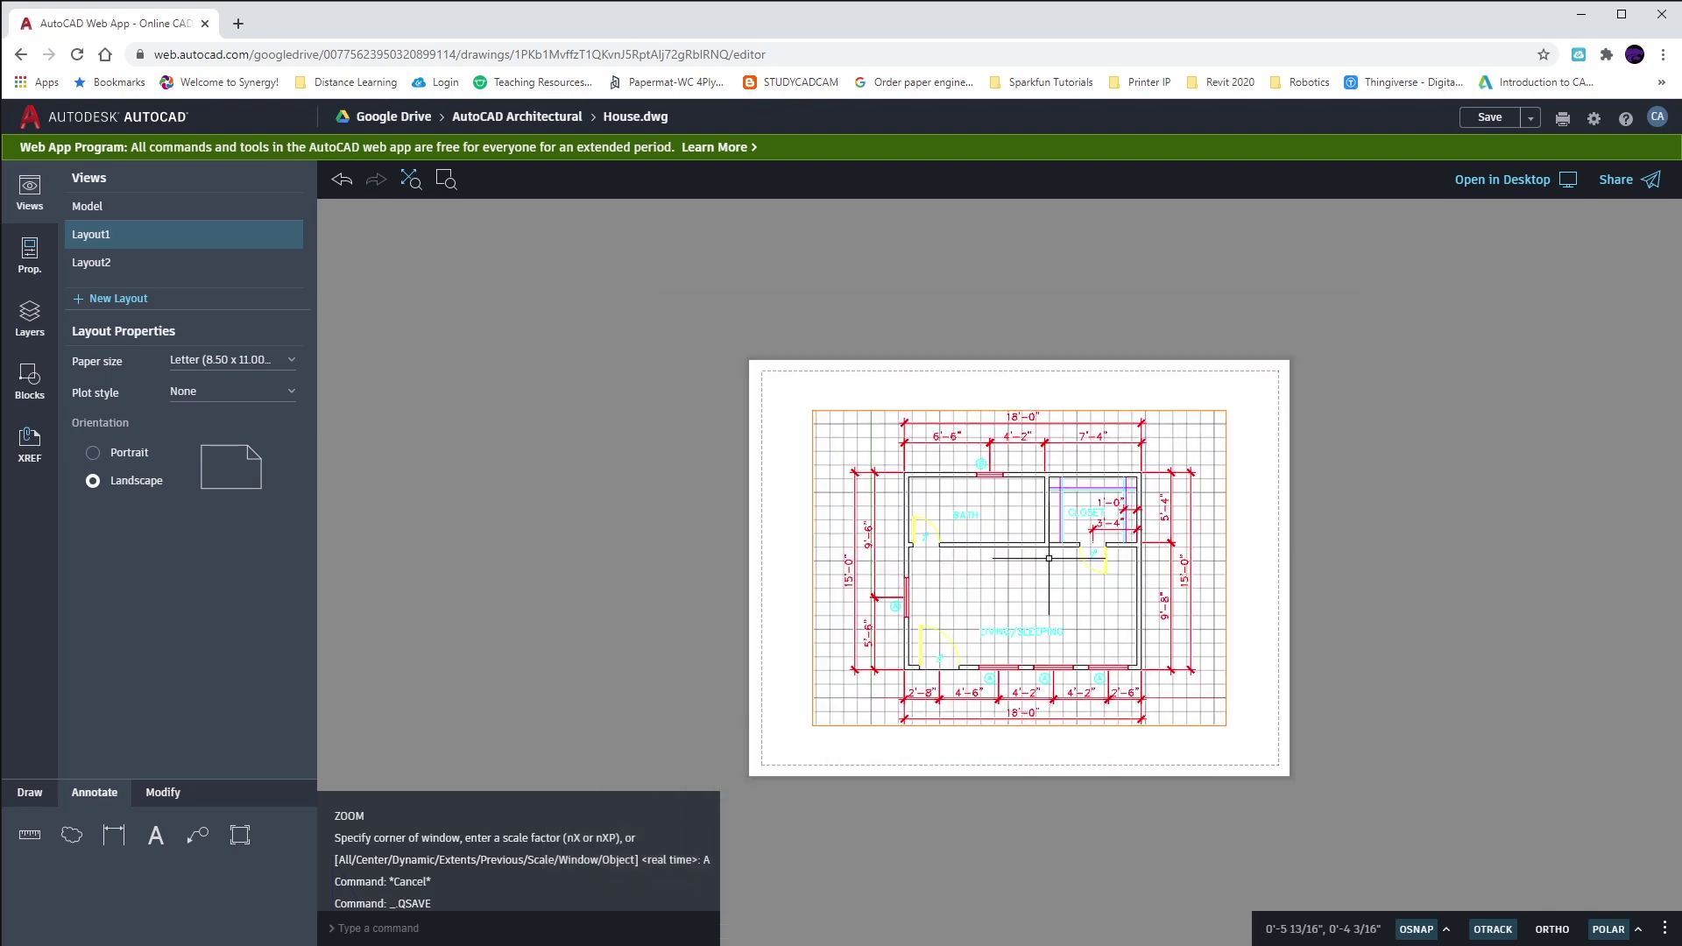
scroll(981, 534, "up", 2)
scroll(1048, 558, "down", 2)
scroll(1048, 558, "up", 2)
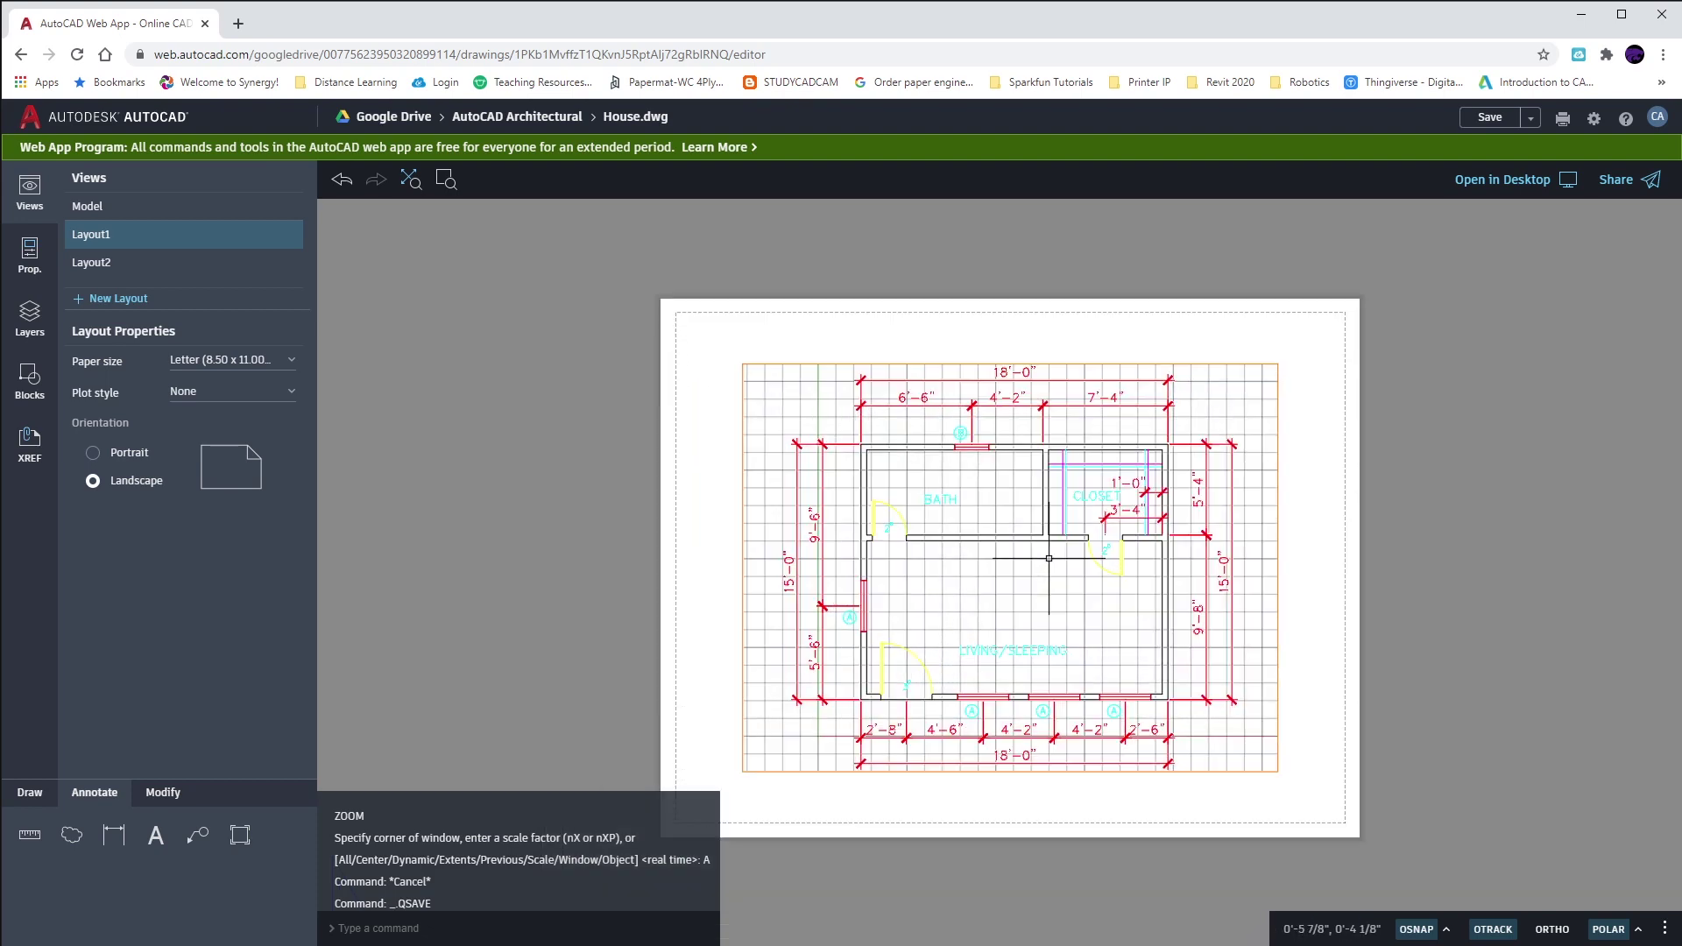
scroll(1049, 558, "down", 2)
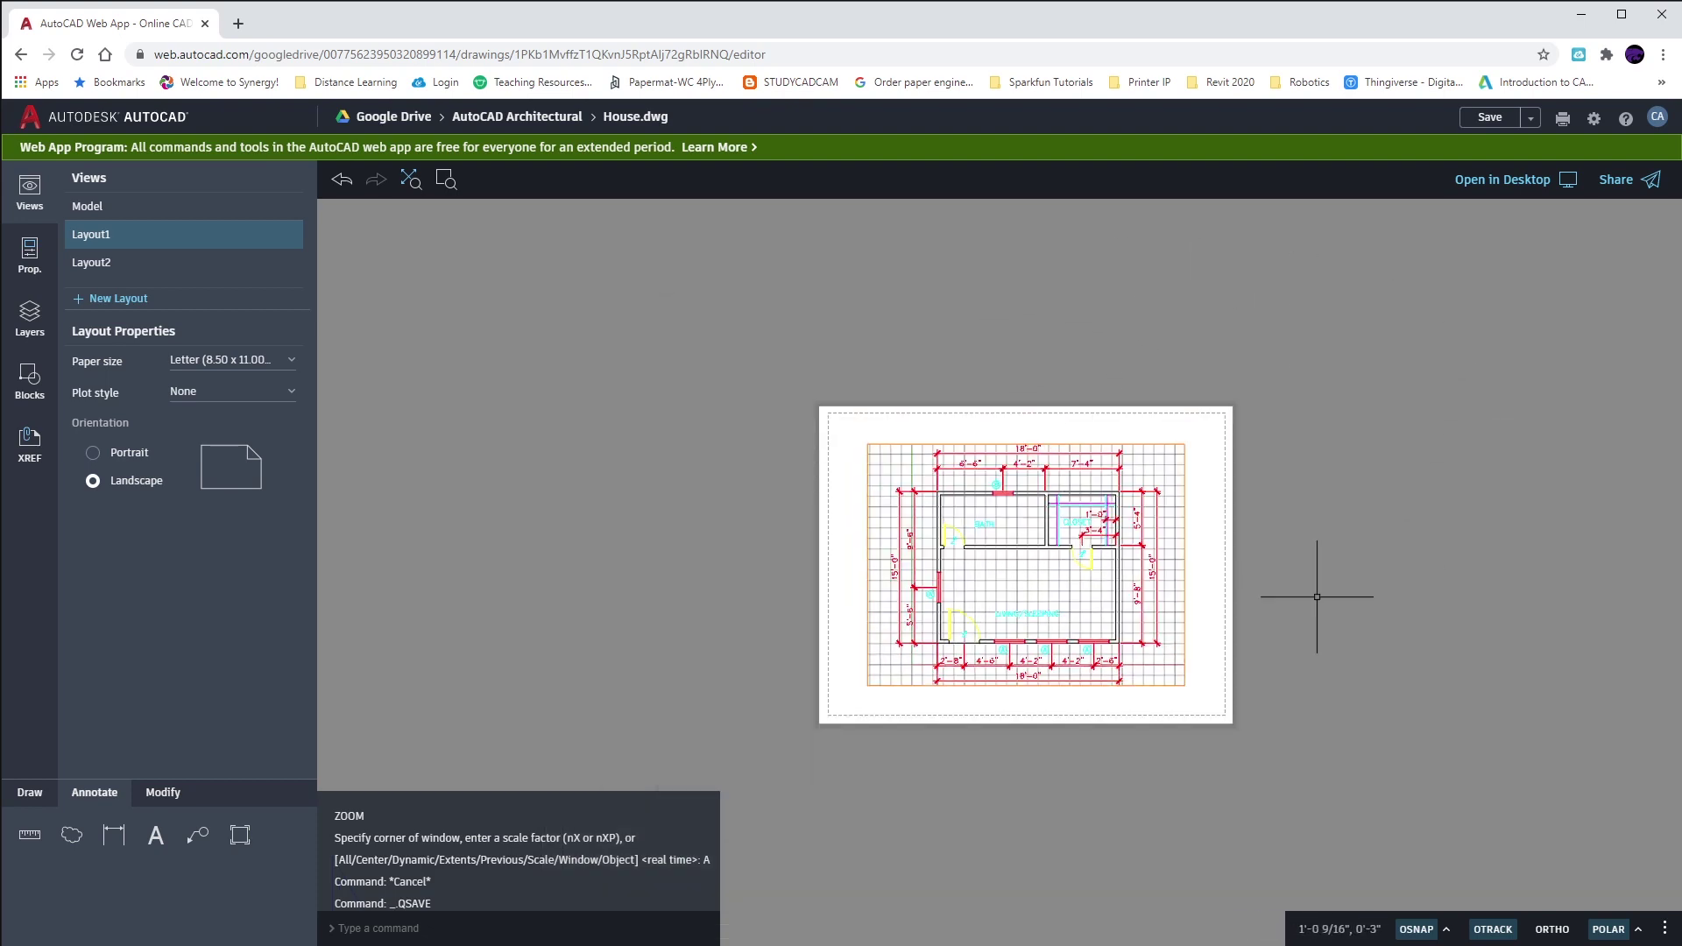
mouse_move(1046, 546)
middle_mouse_down()
mouse_move(1098, 506)
mouse_move(846, 328)
mouse_move(624, 397)
mouse_move(1034, 385)
mouse_move(1162, 583)
mouse_move(1008, 486)
mouse_move(1065, 532)
middle_mouse_up()
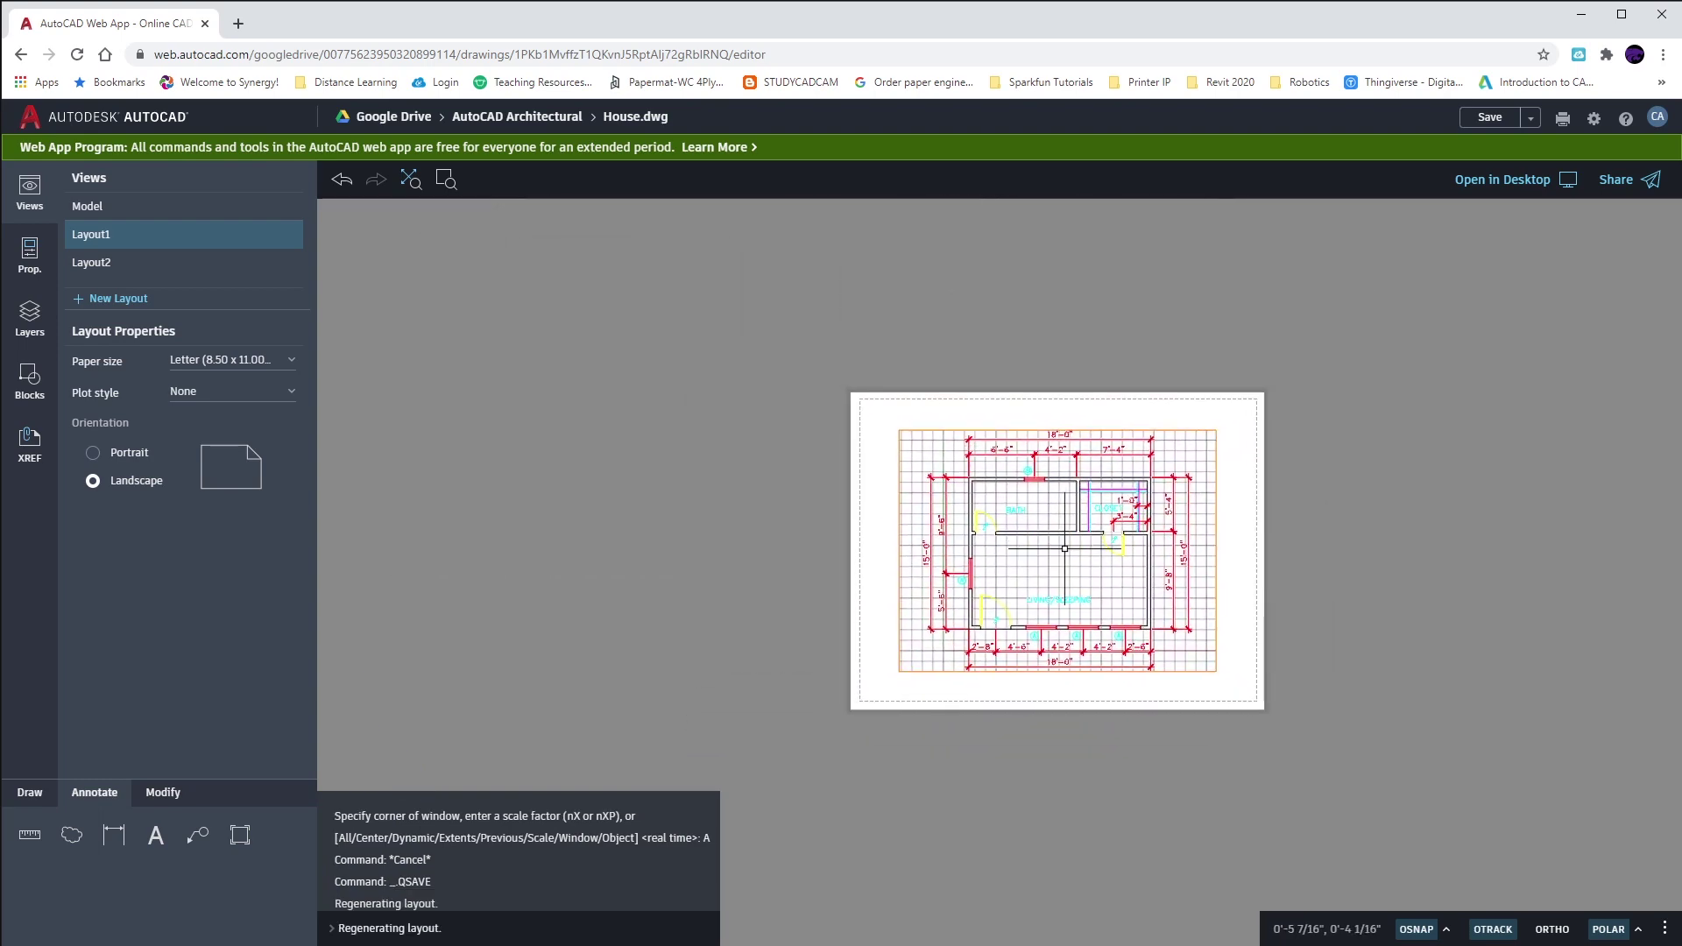
scroll(1064, 549, "up", 10)
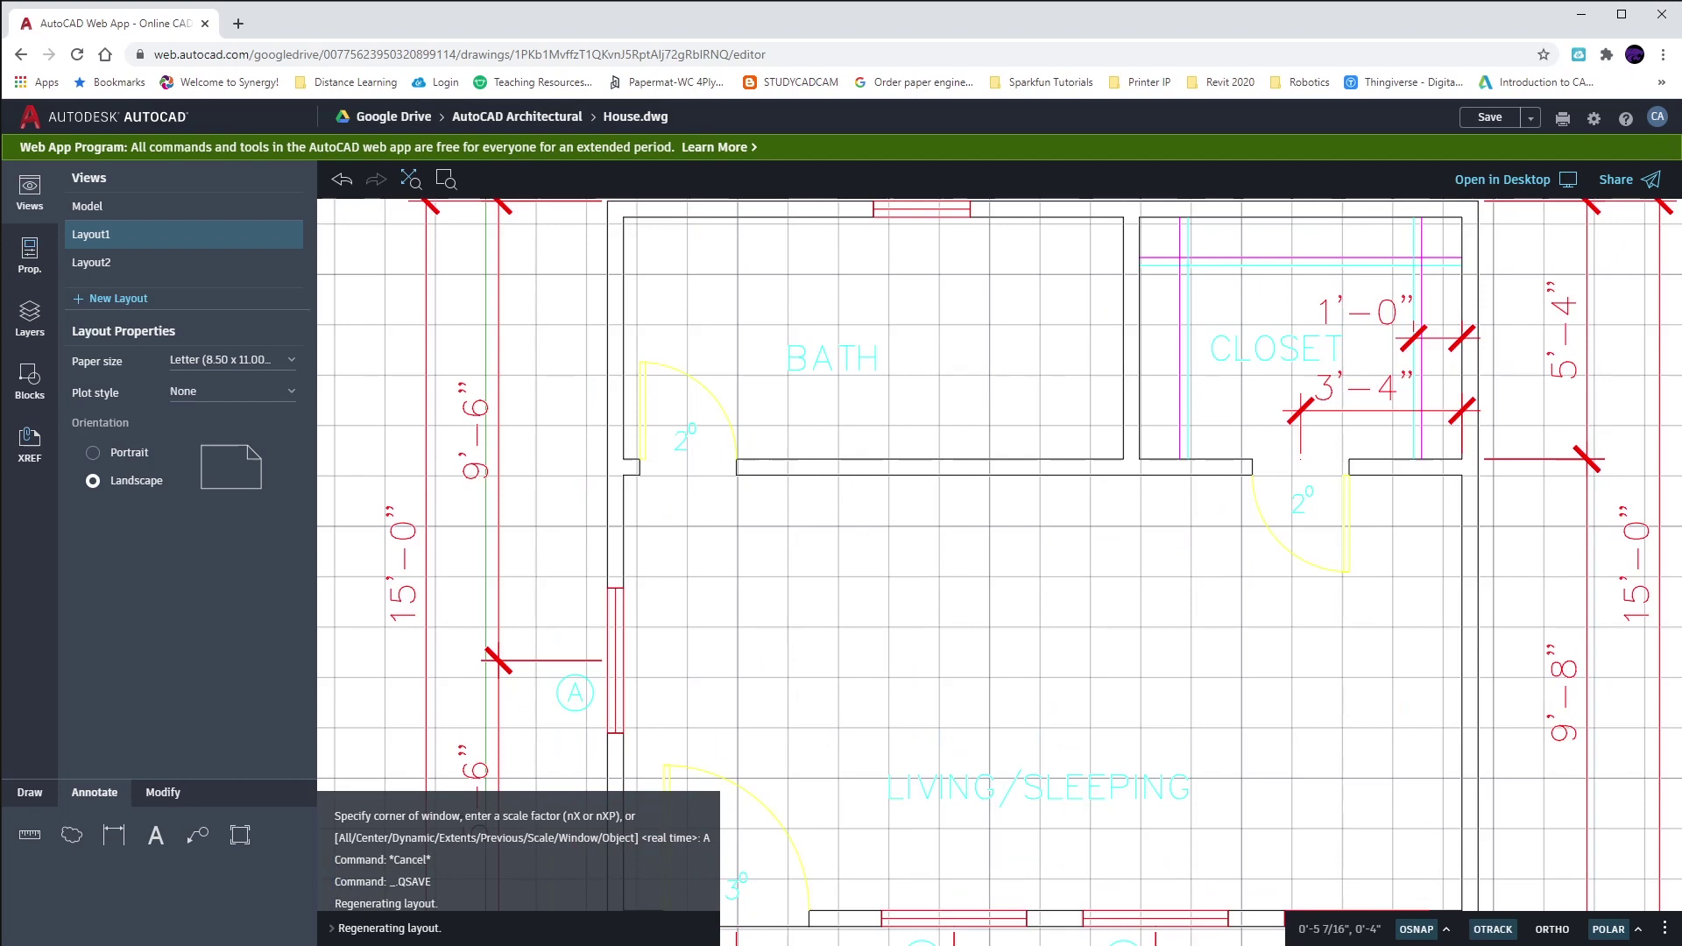
mouse_move(1064, 548)
middle_mouse_down()
mouse_move(1104, 469)
mouse_move(893, 608)
mouse_move(1055, 544)
mouse_move(1131, 468)
middle_mouse_up()
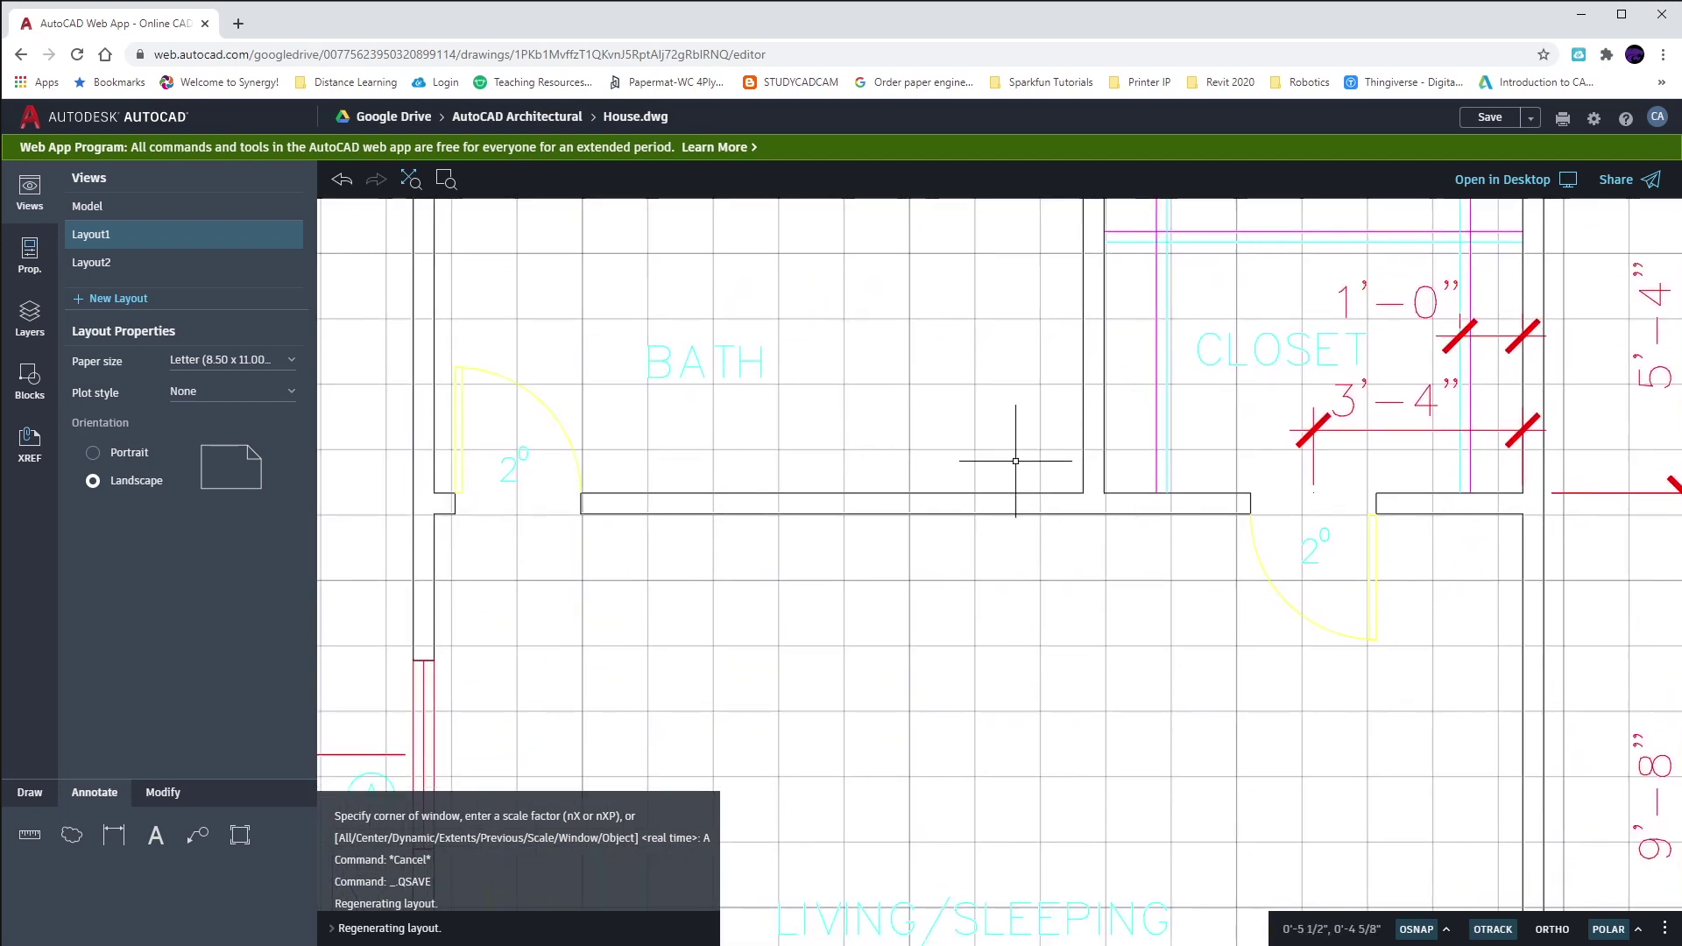
Zoom All to show the whole Layout1 sheet
type("z")
key("Return")
type("a")
key("Return")
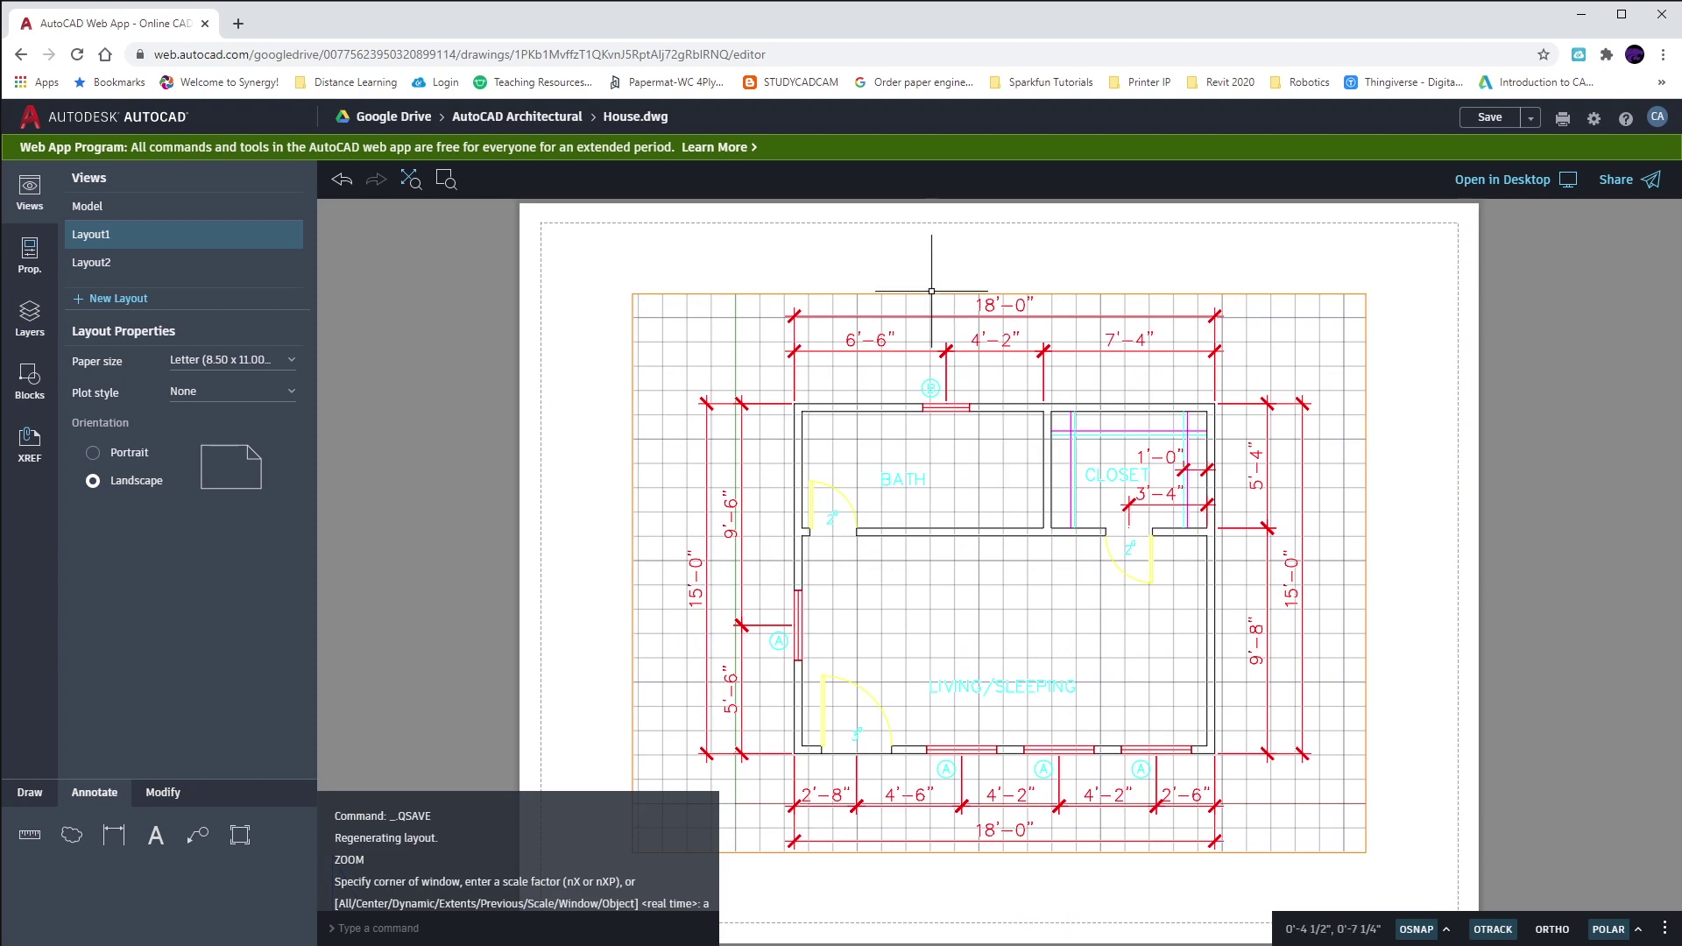
left_click(930, 256)
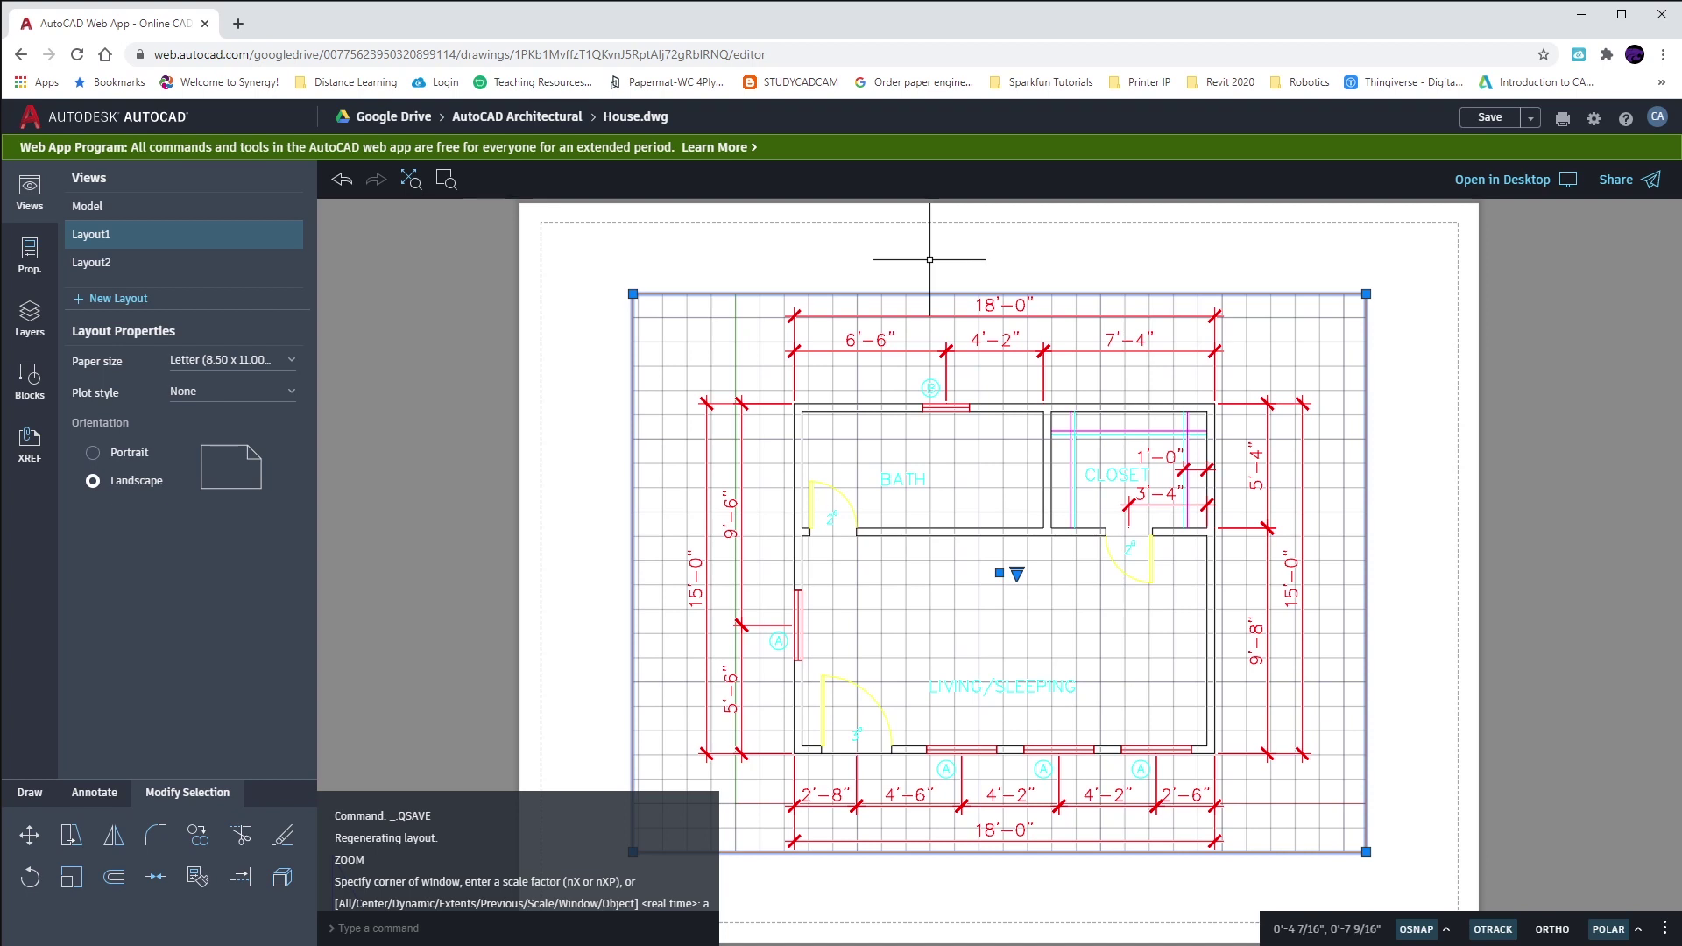
key("Escape")
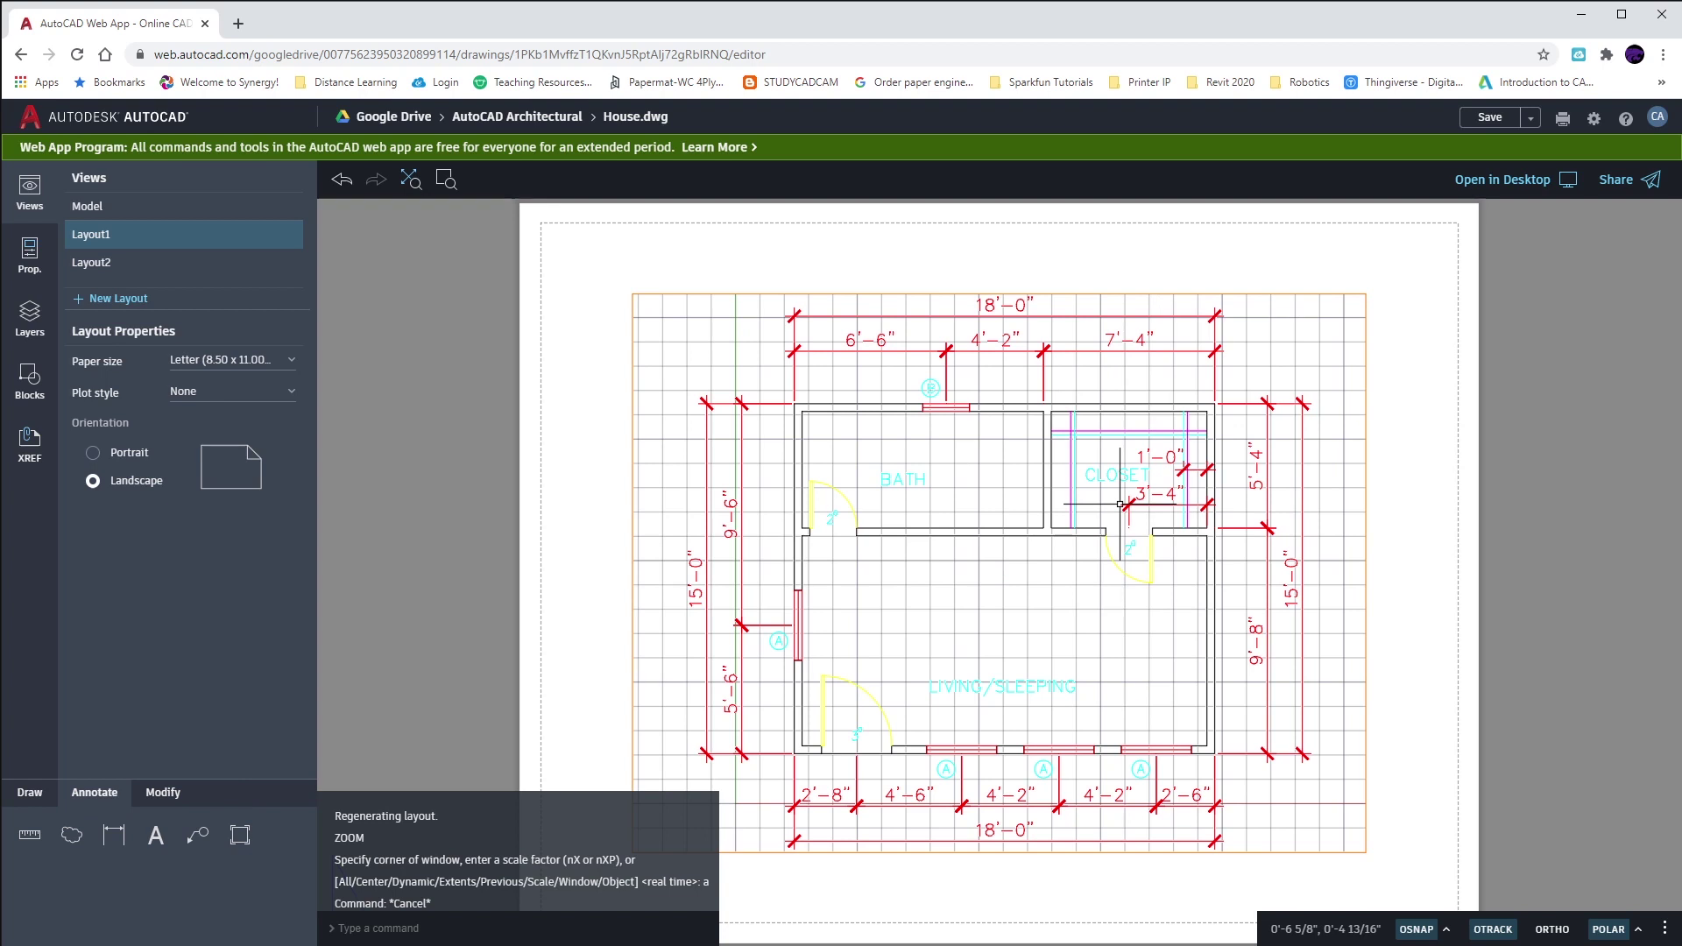
Enter model space inside the viewport with MS and pan the floor plan
type("ms")
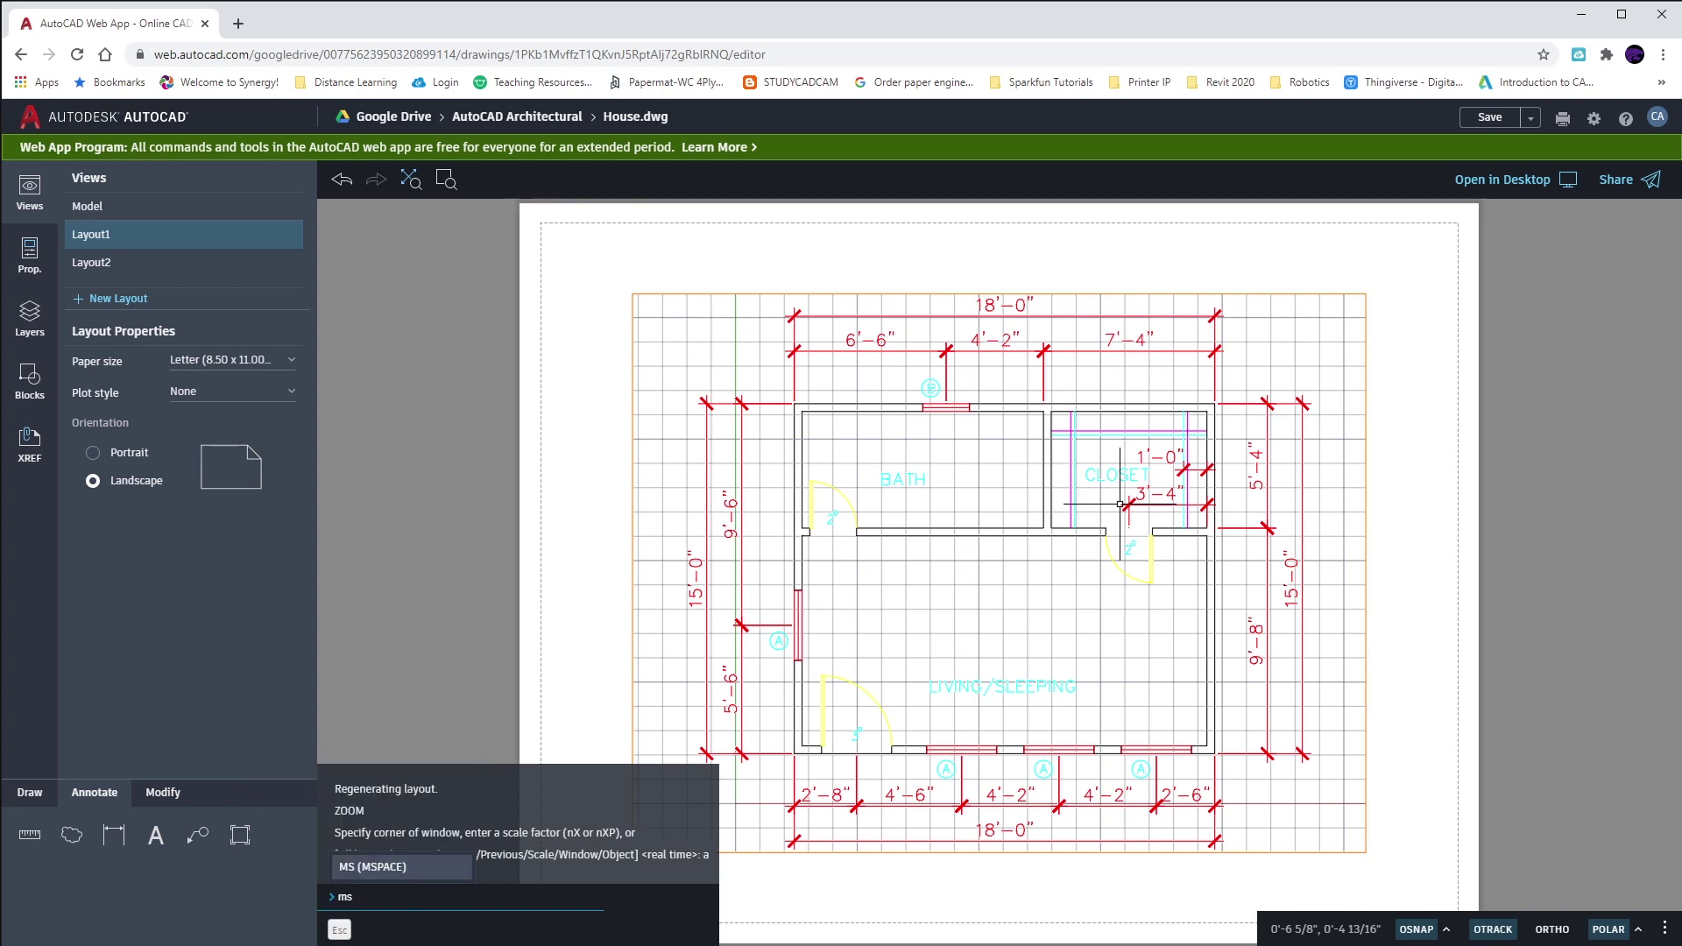
key("Return")
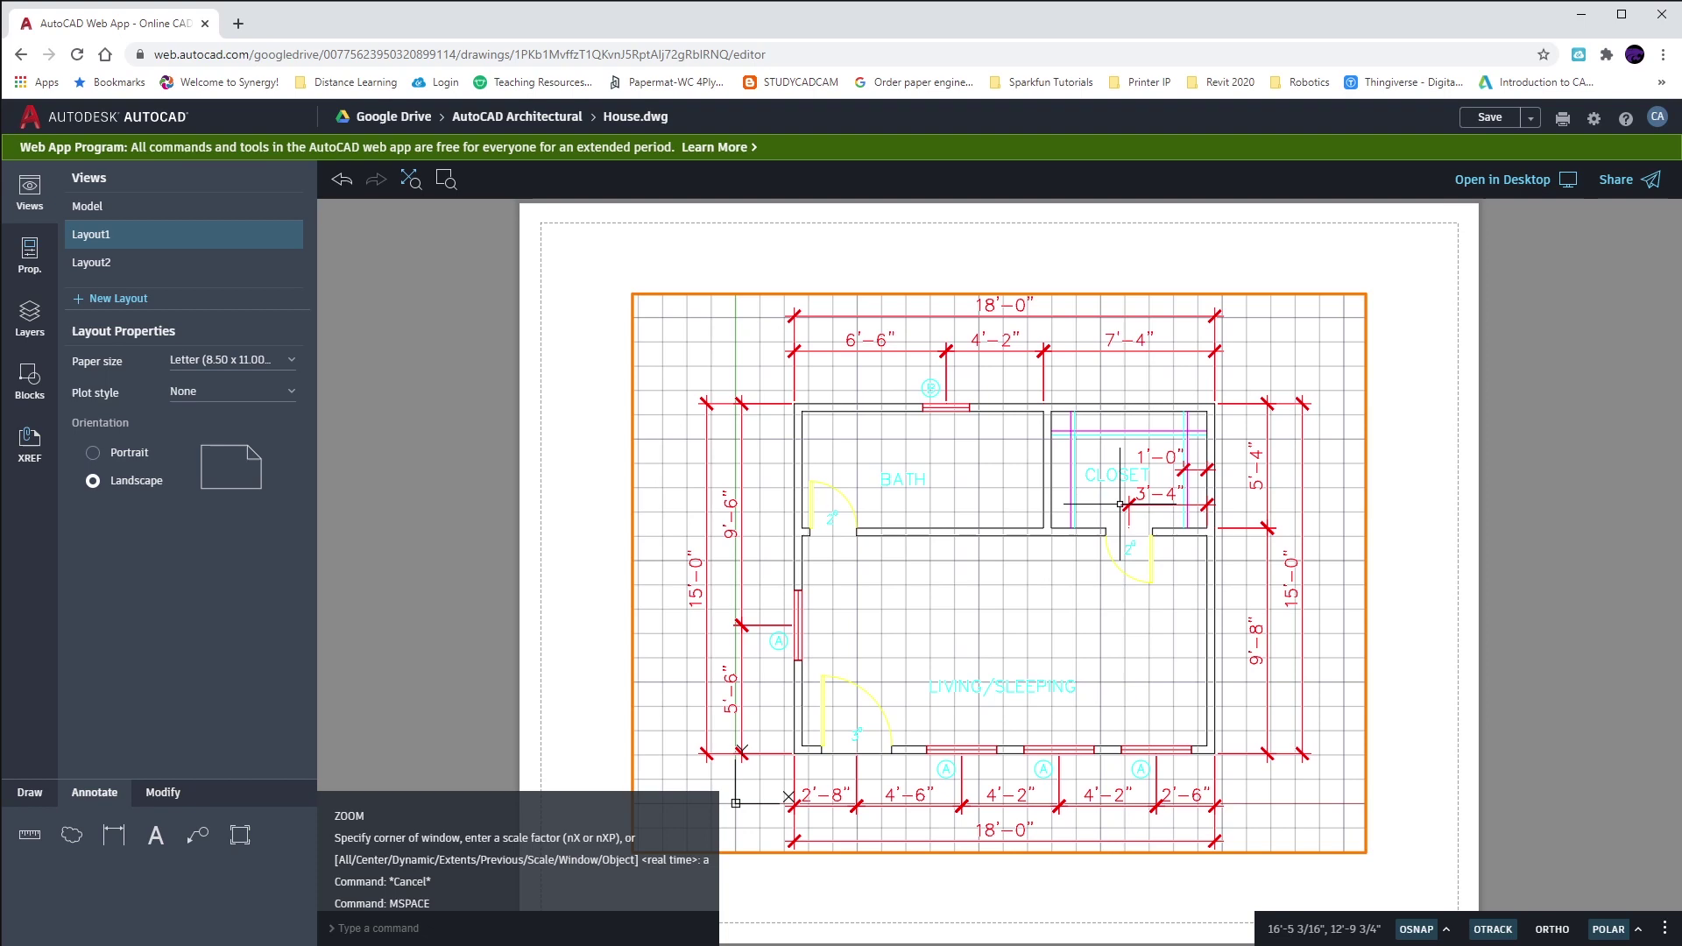
scroll(1025, 563, "down", 5)
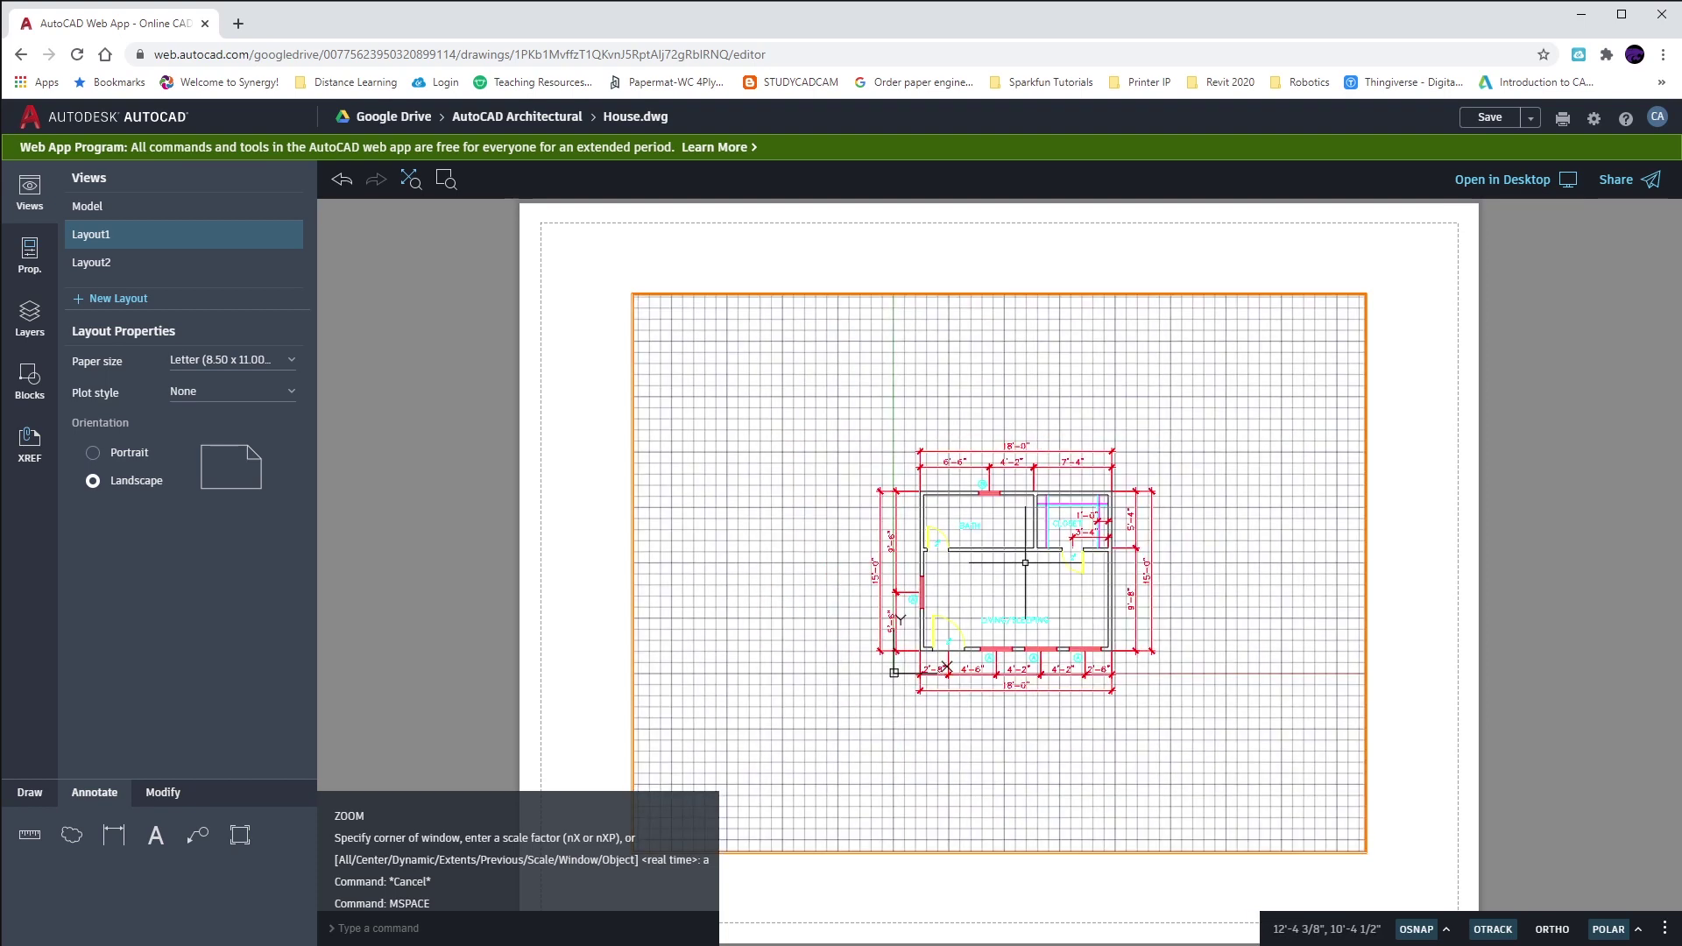
scroll(1025, 563, "up", 3)
scroll(1025, 562, "down", 3)
scroll(1025, 562, "down", 1)
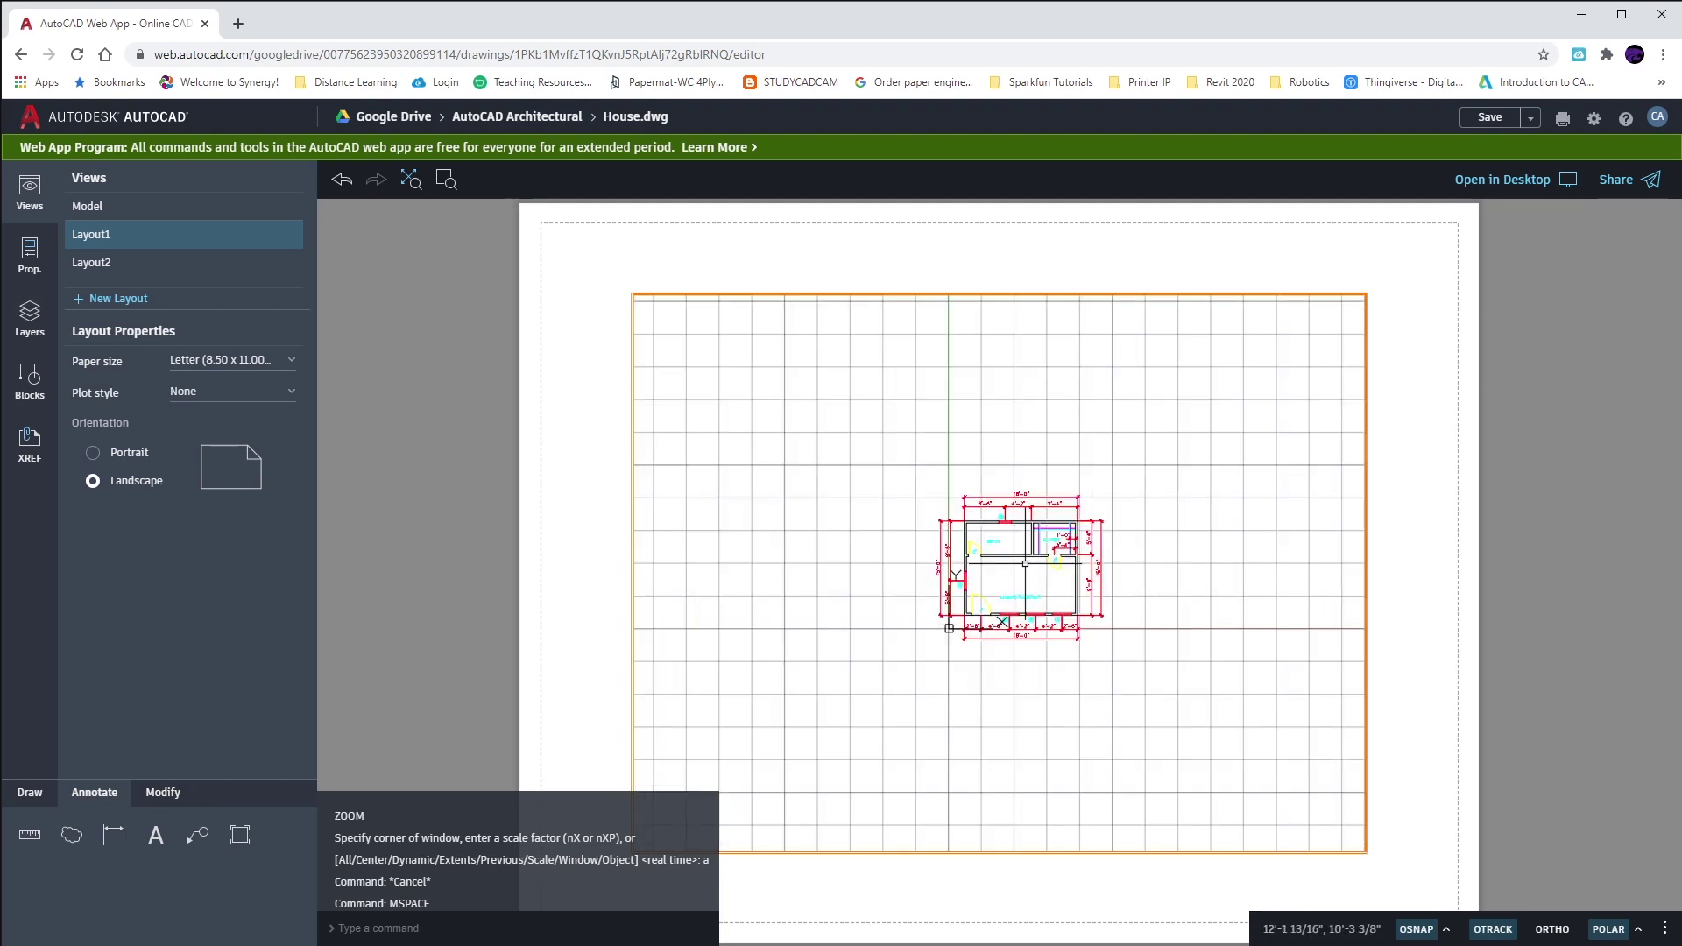
mouse_move(1025, 563)
middle_mouse_down()
mouse_move(975, 469)
mouse_move(766, 500)
mouse_move(746, 637)
mouse_move(871, 723)
mouse_move(997, 684)
mouse_move(1030, 554)
middle_mouse_up()
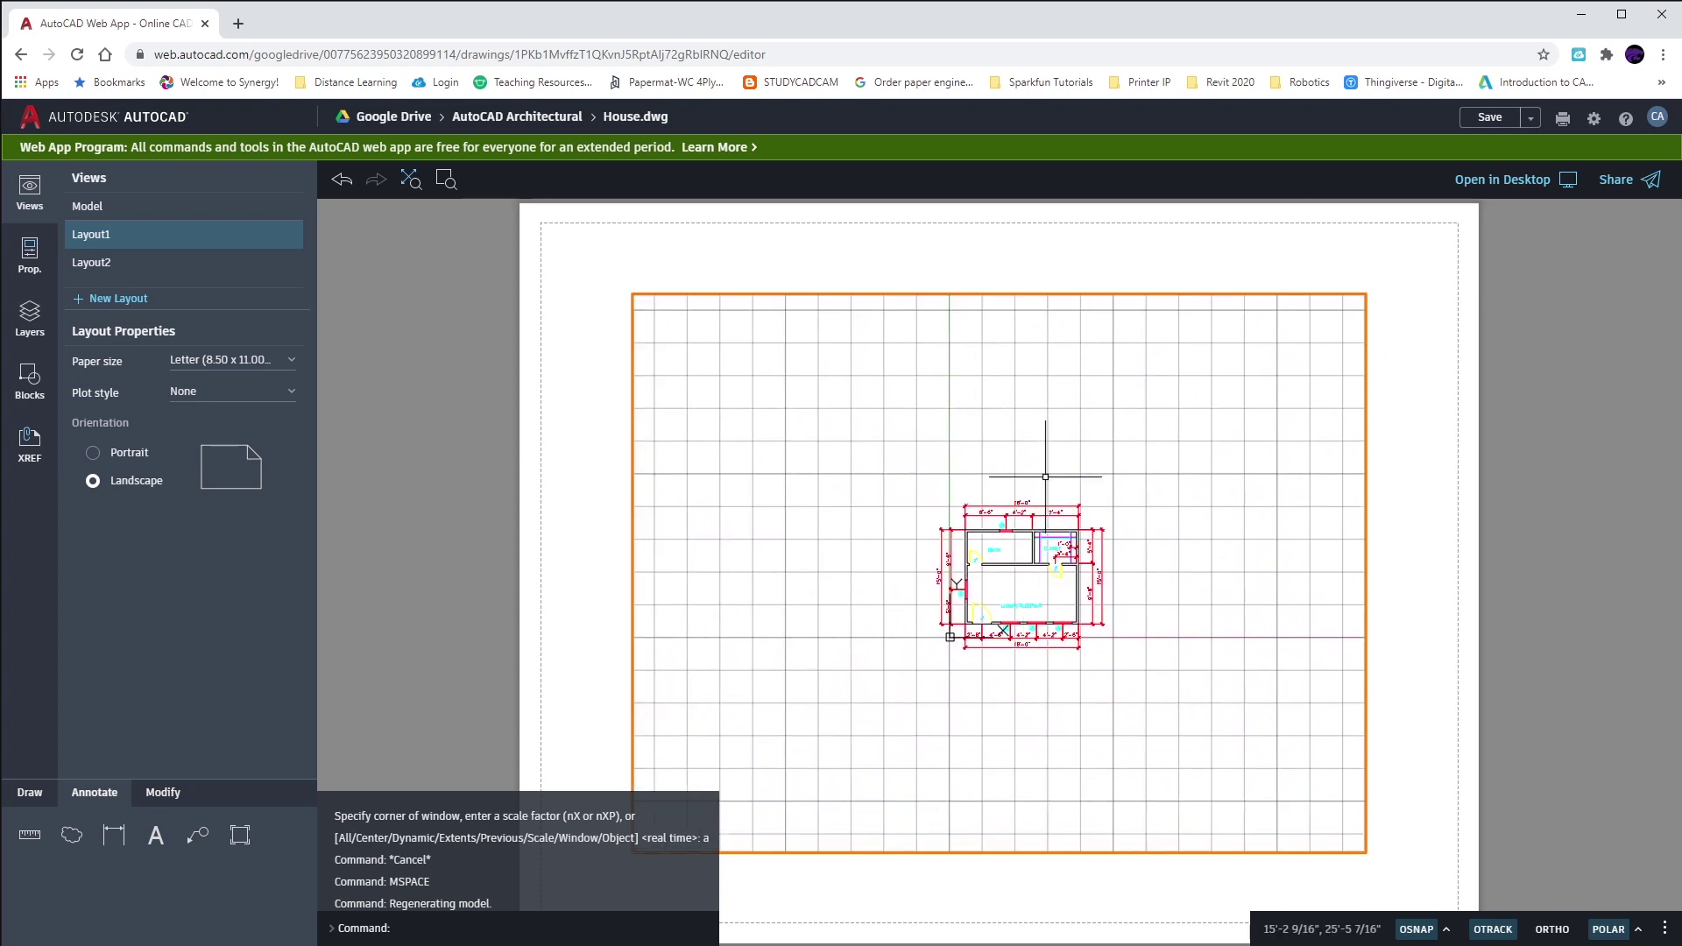
Run Zoom All, then Zoom Extents on the floor plan in the viewport
type("z")
key("Return")
type("a")
key("Return")
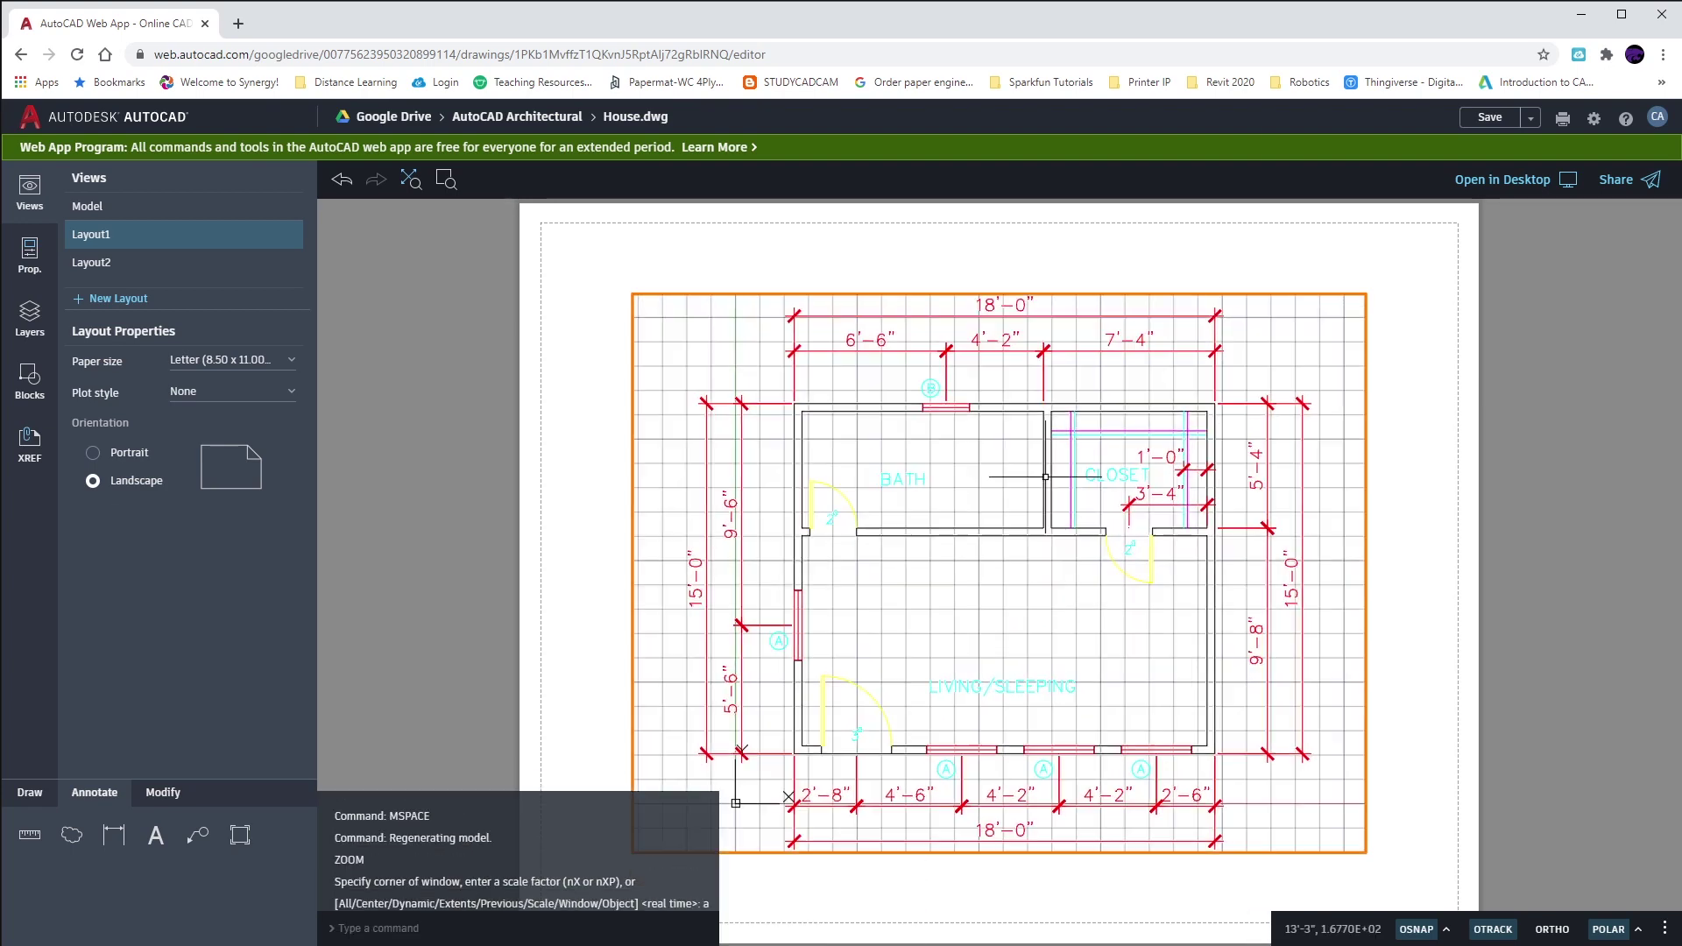
type("z")
key("Return")
type("e")
key("Return")
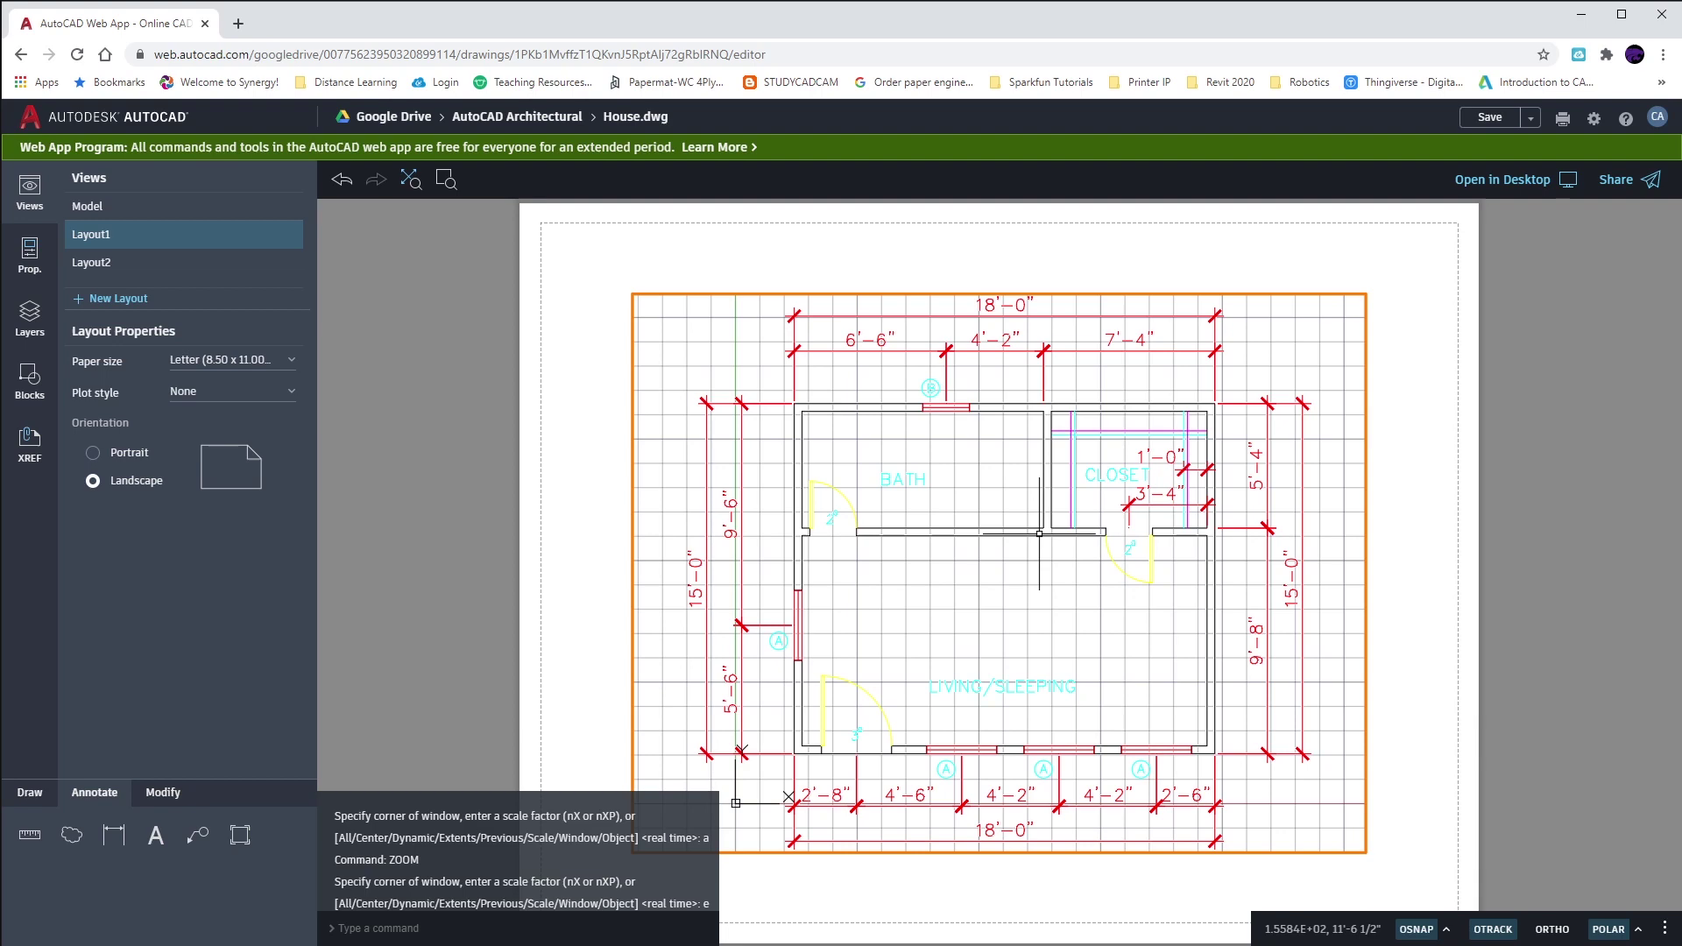
Window-zoom onto the bath area, then switch to paper space and back into the viewport
type("z")
key("Return")
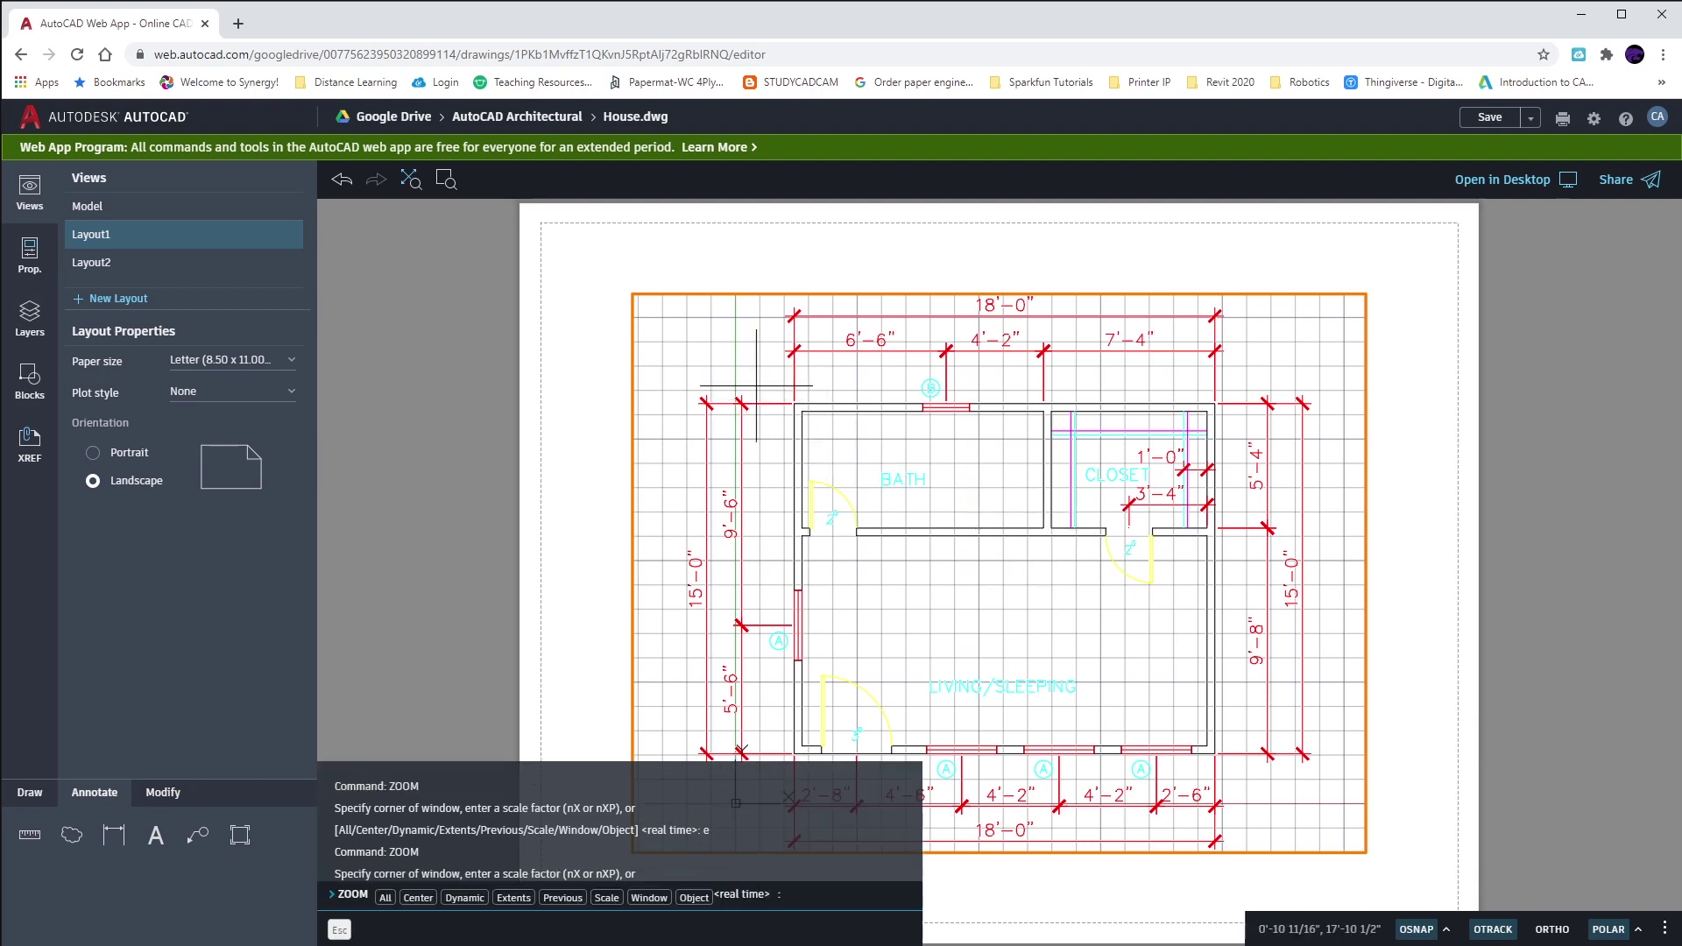
left_click(756, 385)
left_click(1078, 582)
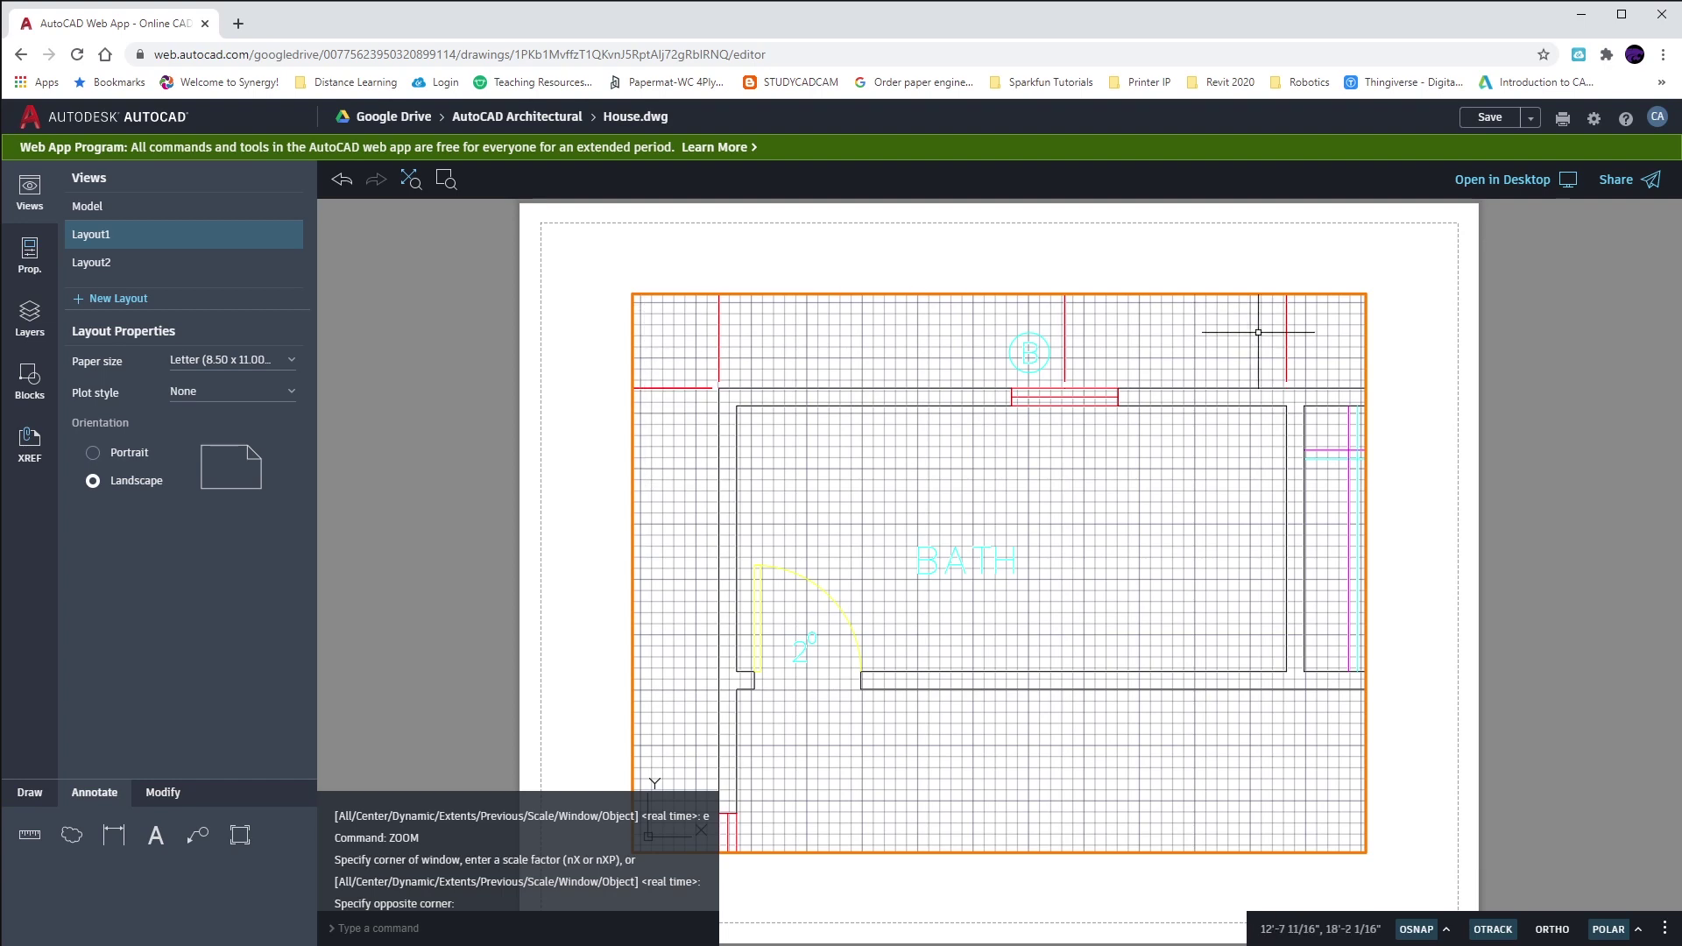
double_click(1436, 440)
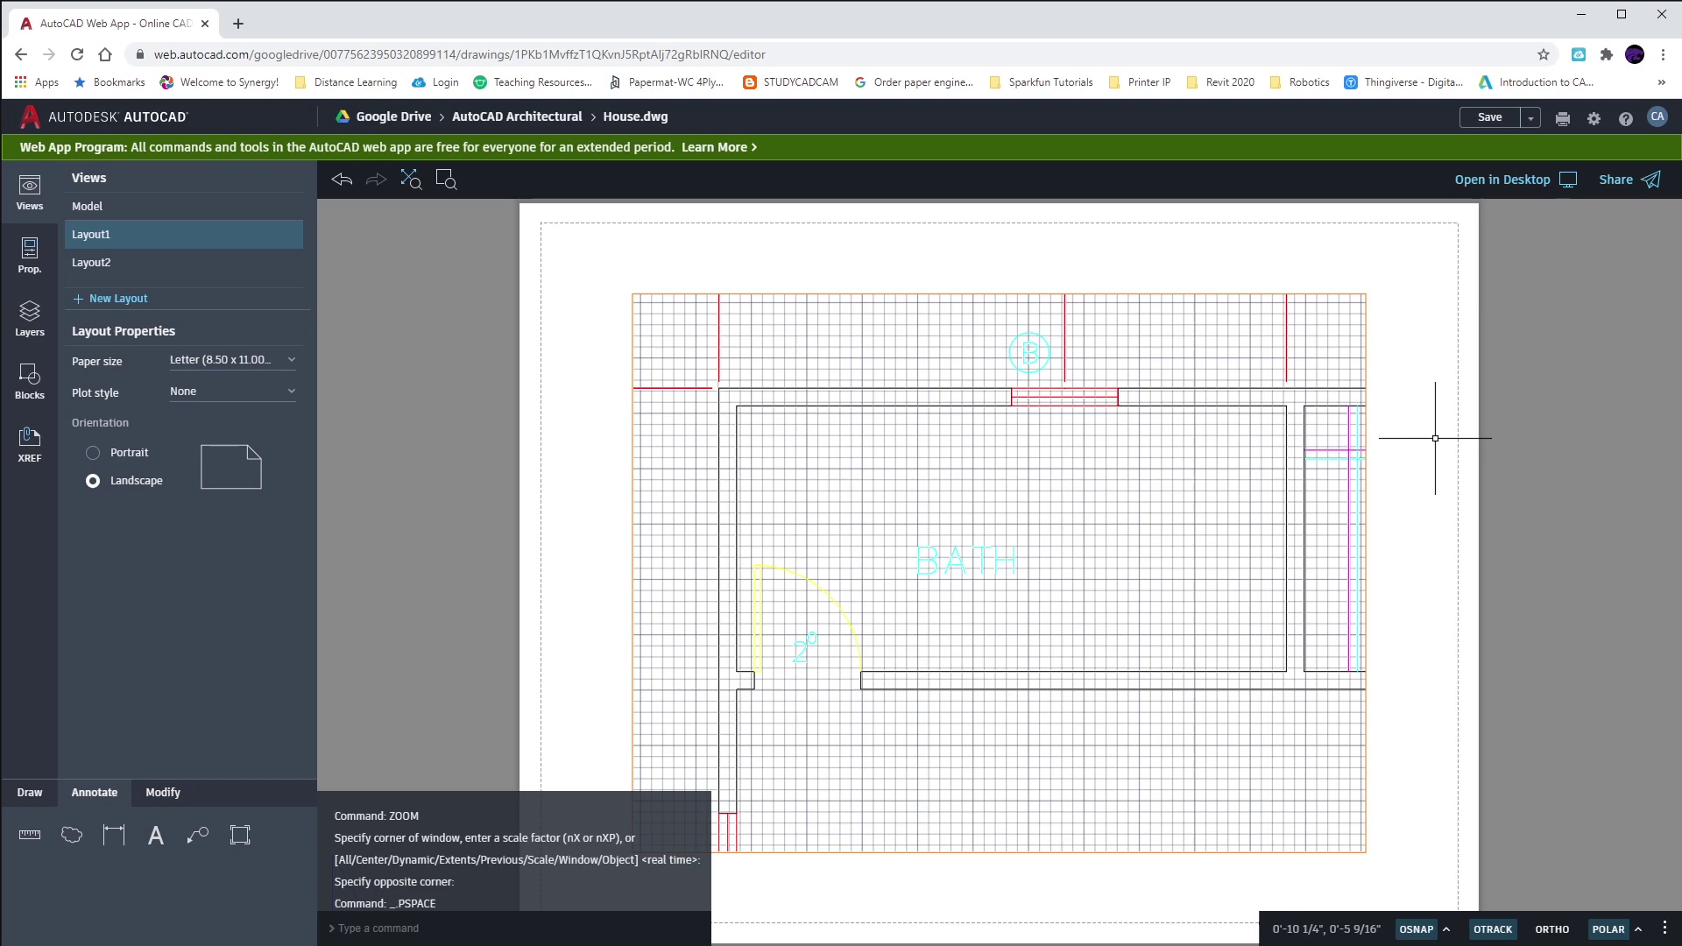
double_click(1317, 416)
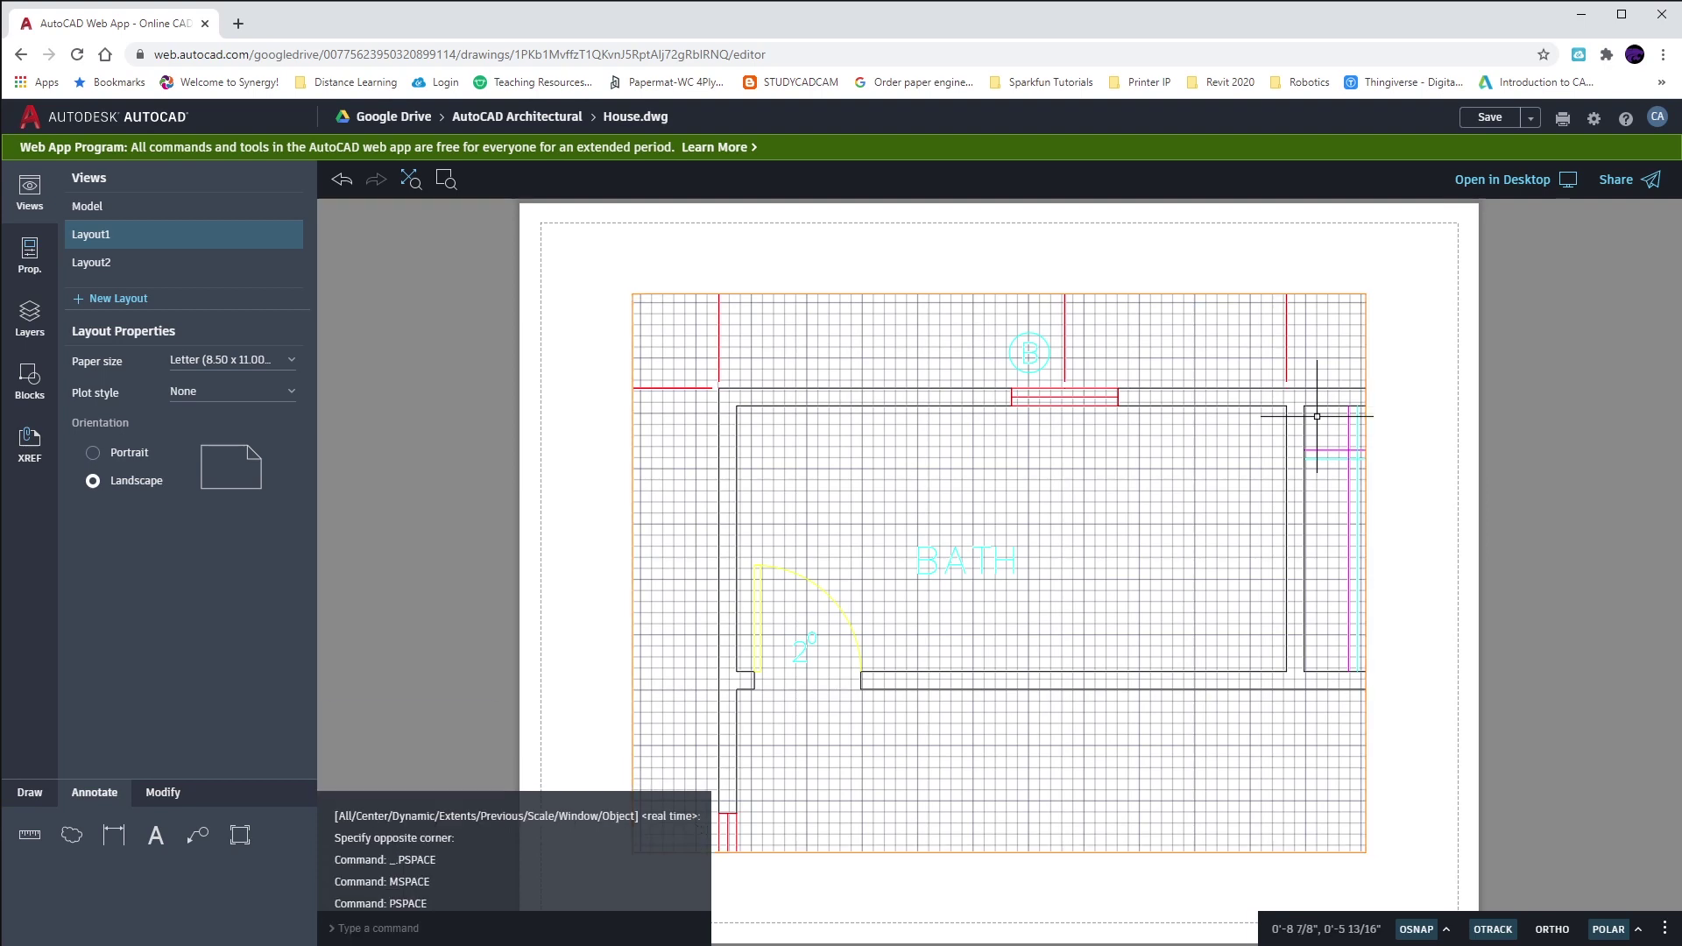
Crossing-select the Layout1 viewport border and delete it
left_click(1399, 337)
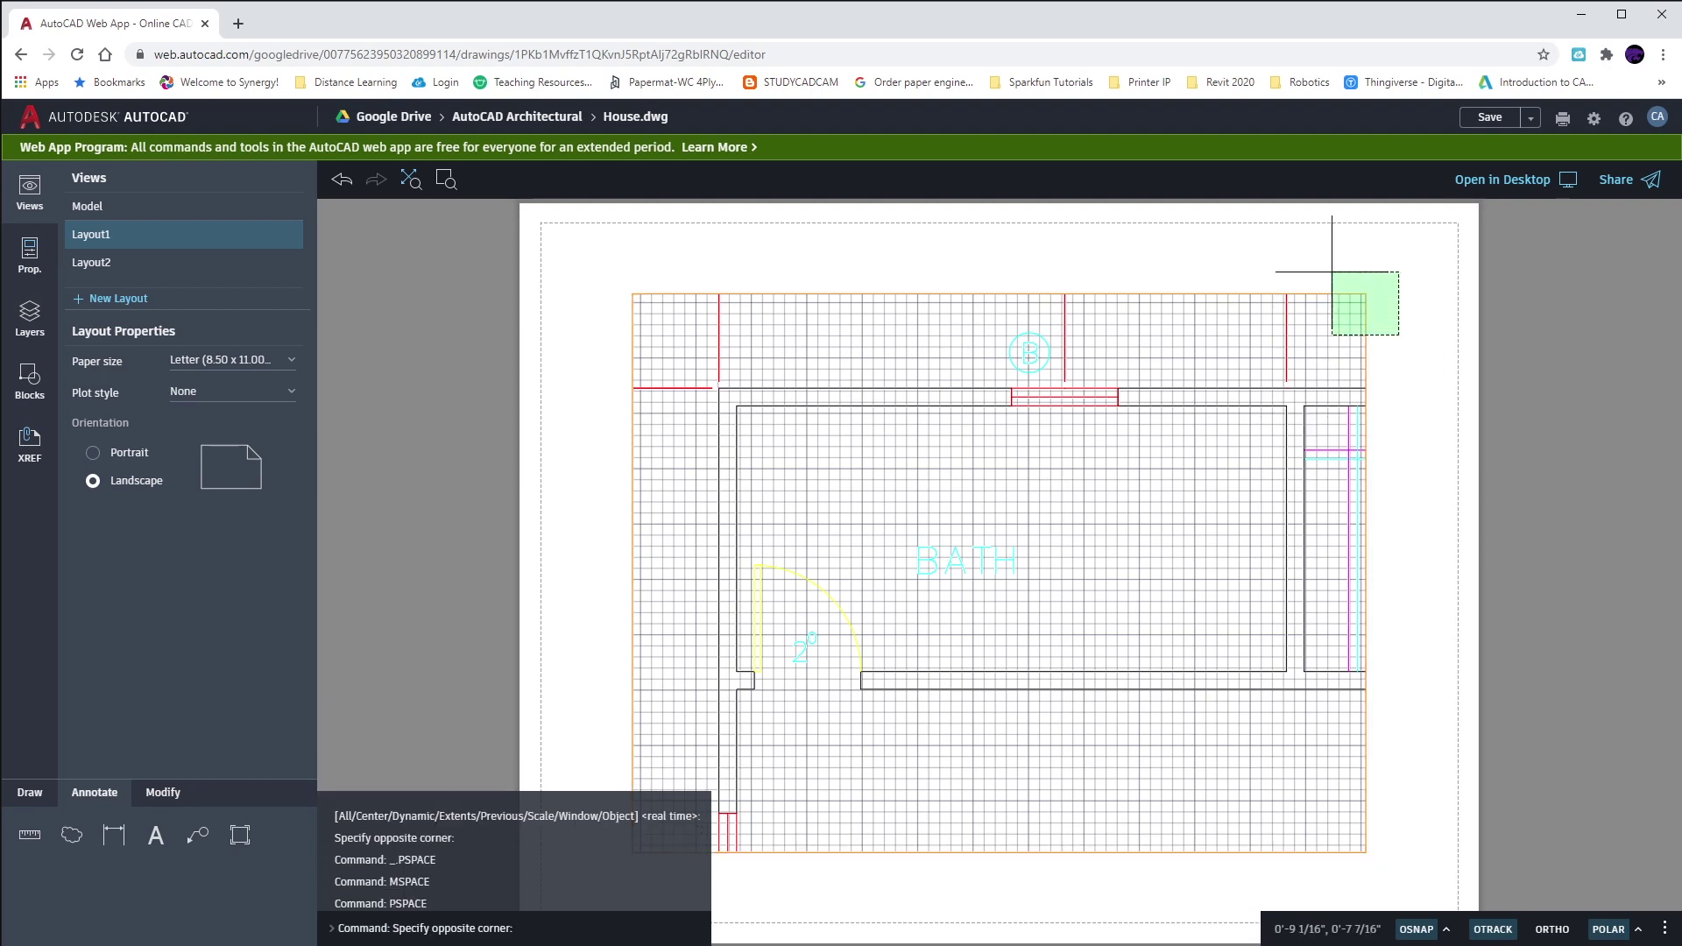
left_click(1331, 272)
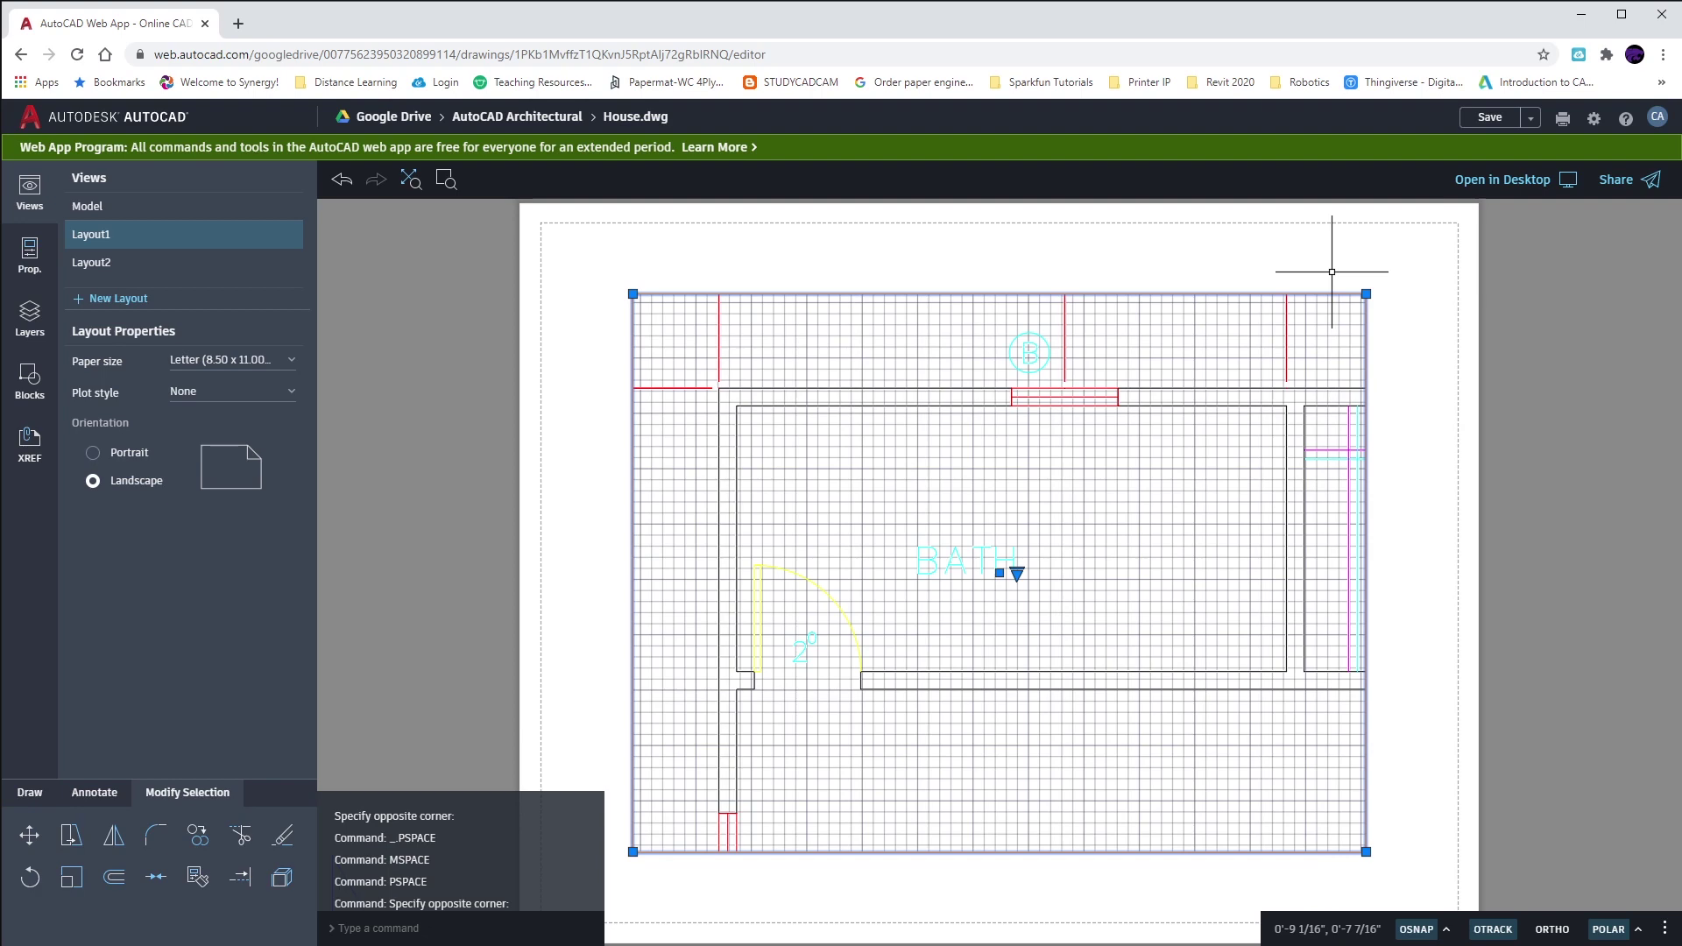
key("Delete")
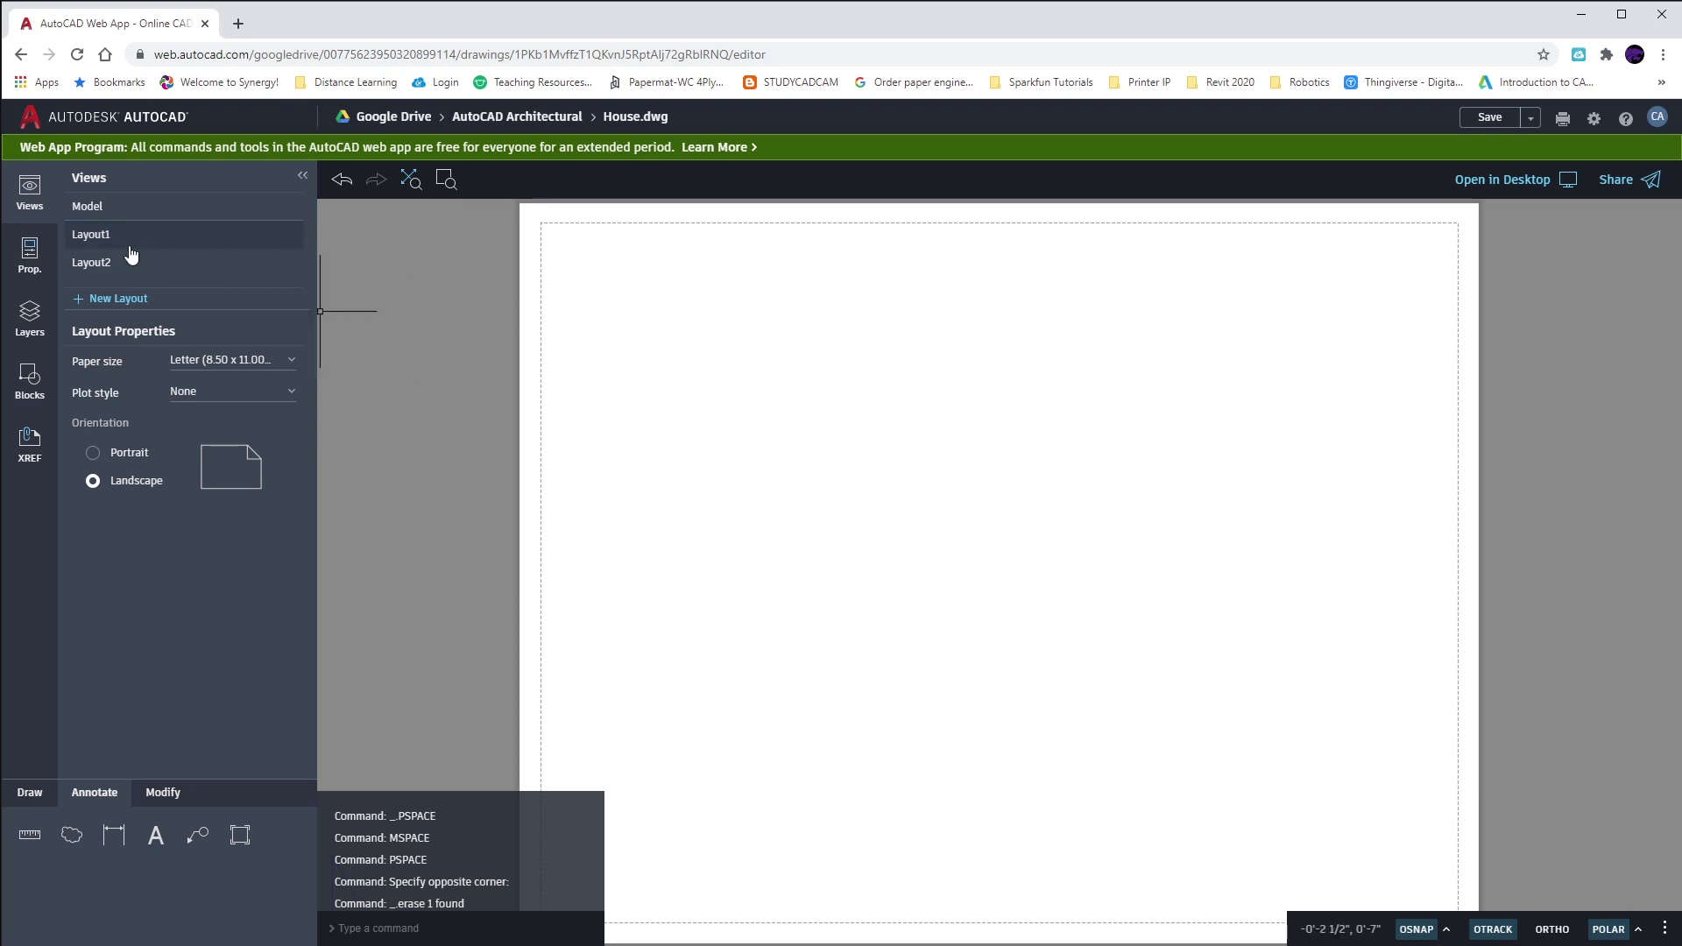
left_click(94, 207)
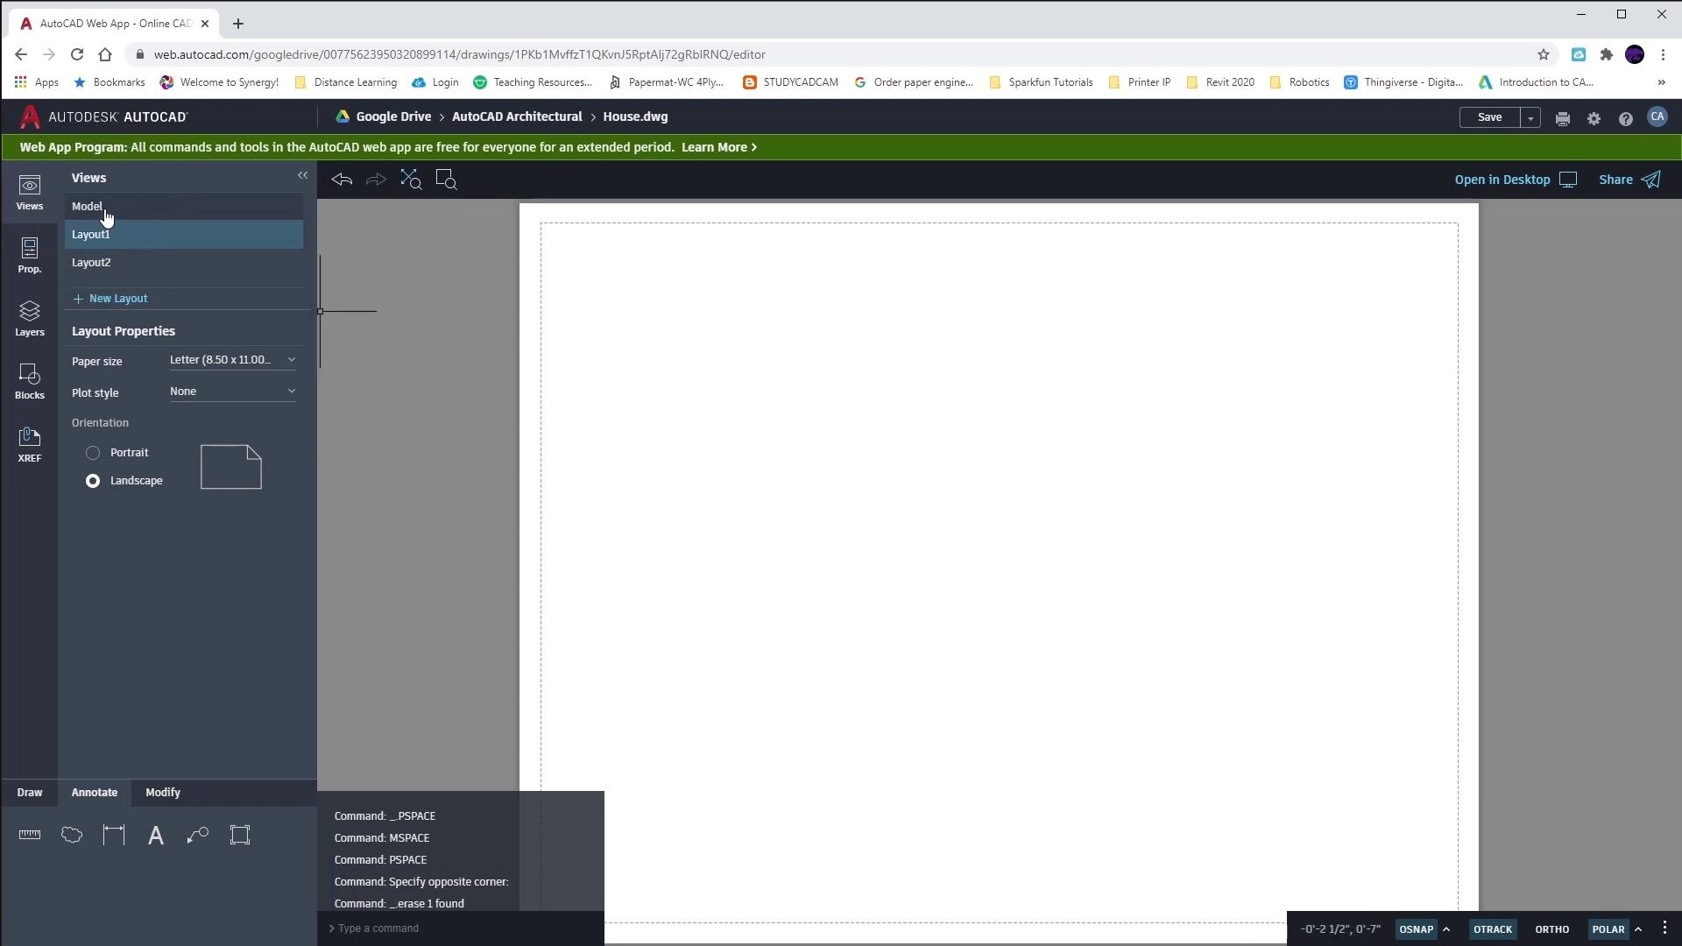
scroll(1062, 620, "down", 3)
scroll(1086, 600, "up", 3)
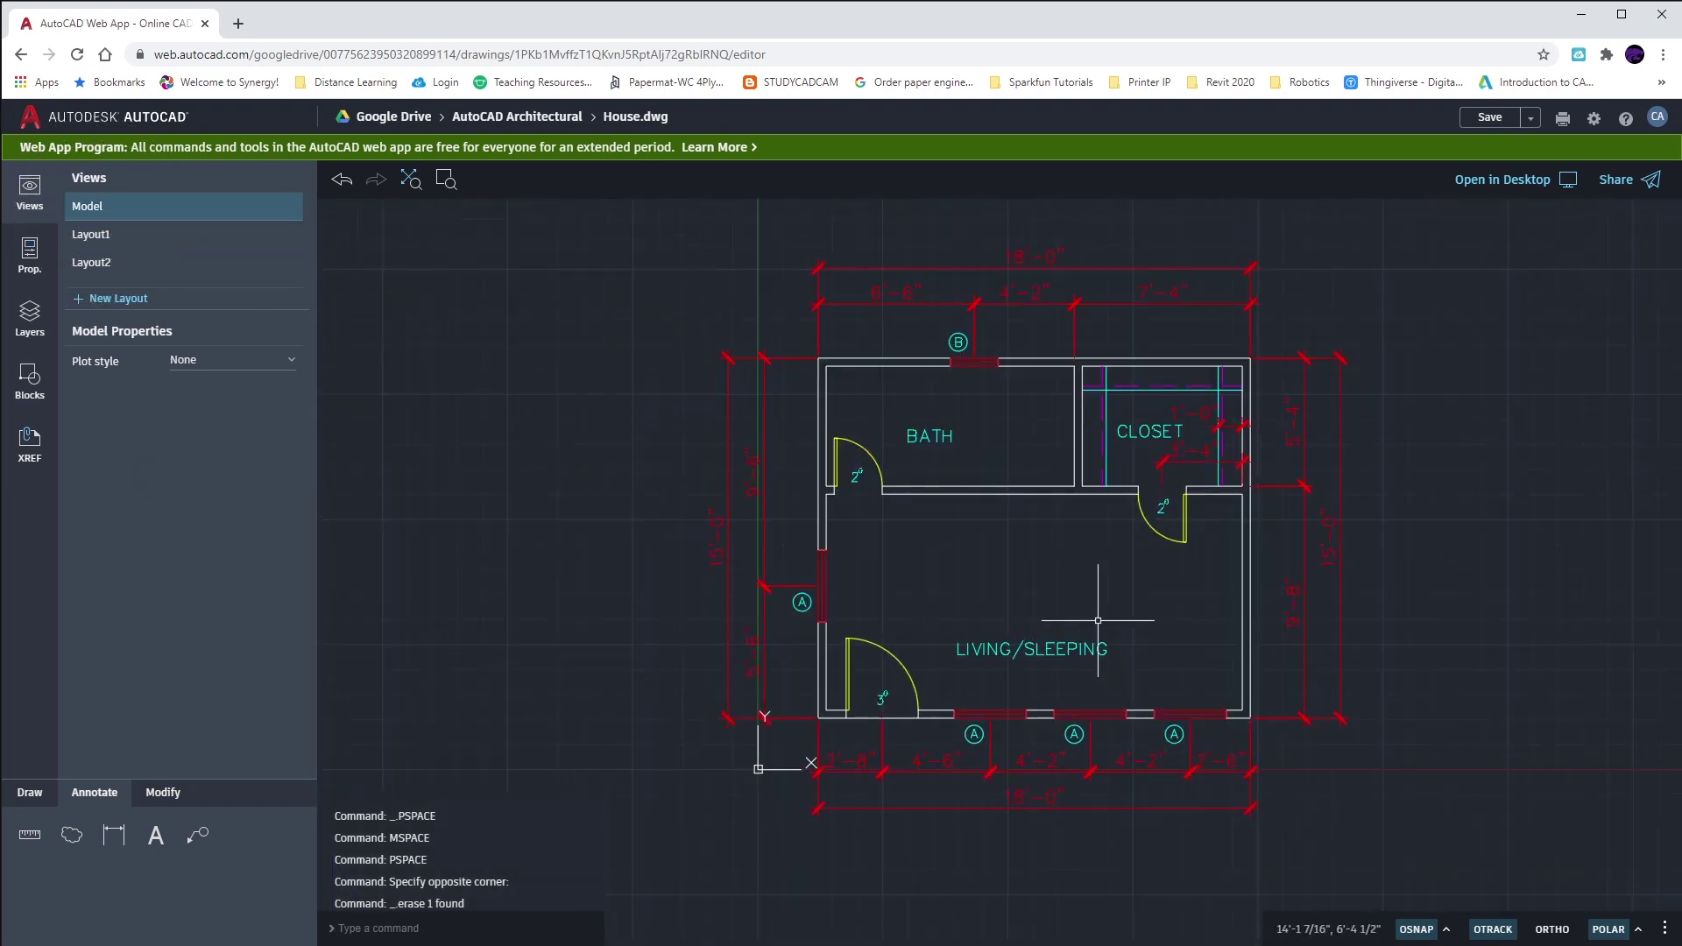
scroll(1088, 594, "up", 2)
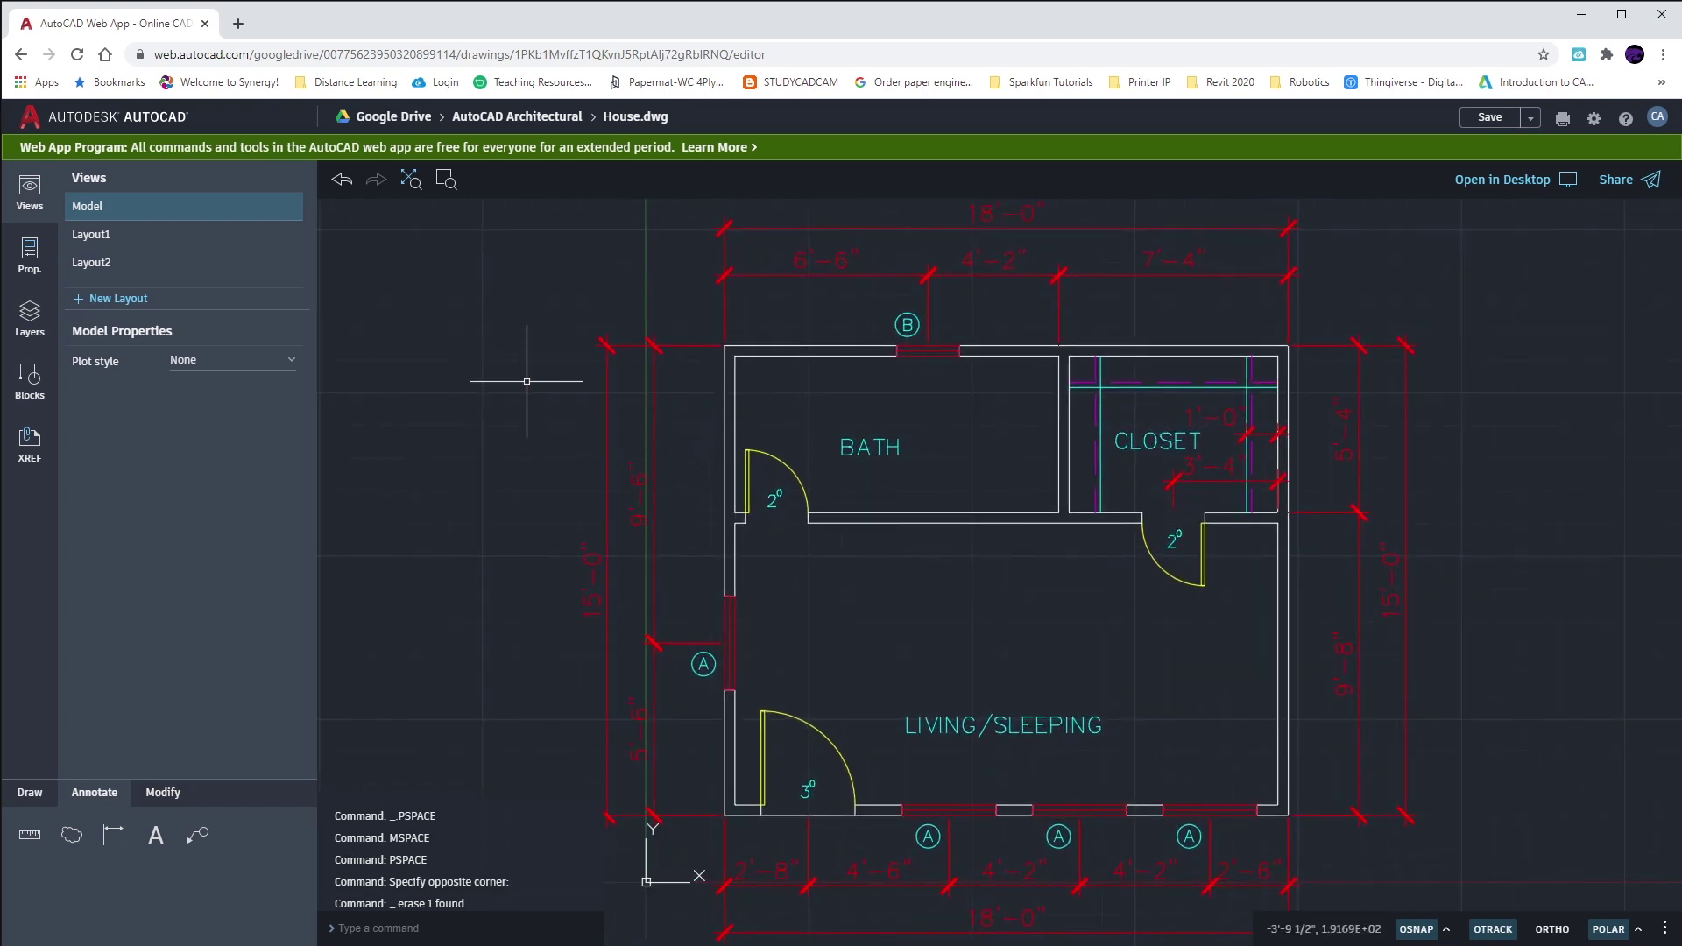
left_click(123, 235)
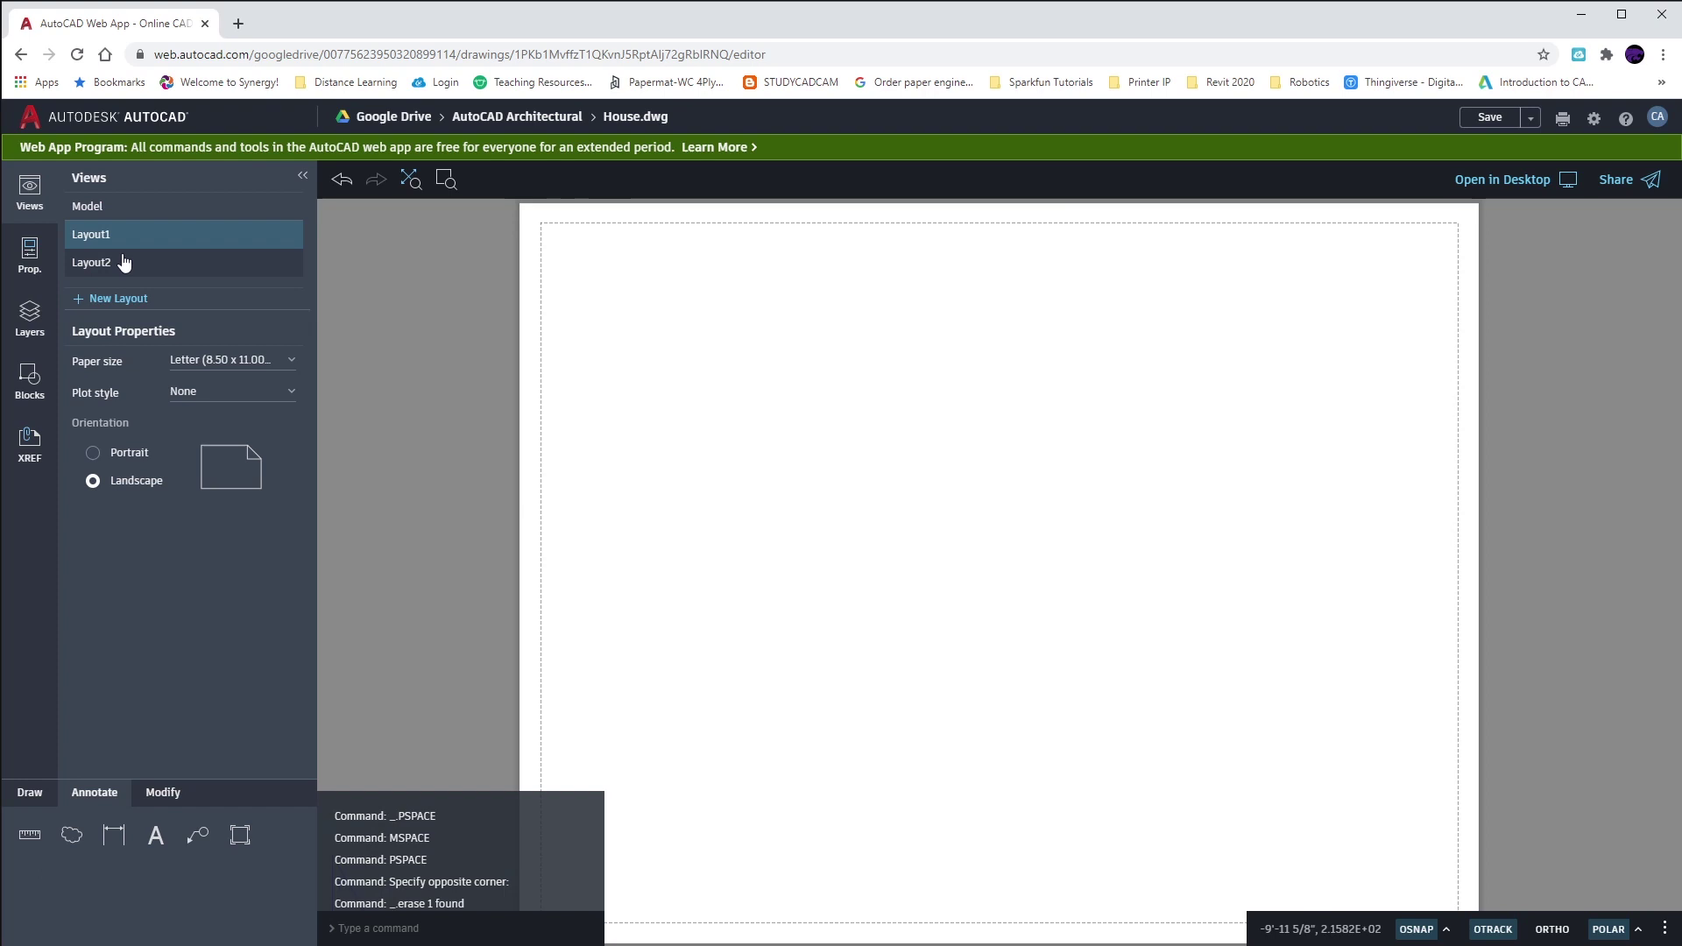
Create a new viewport fitted to fill the Layout1 sheet
left_click(98, 793)
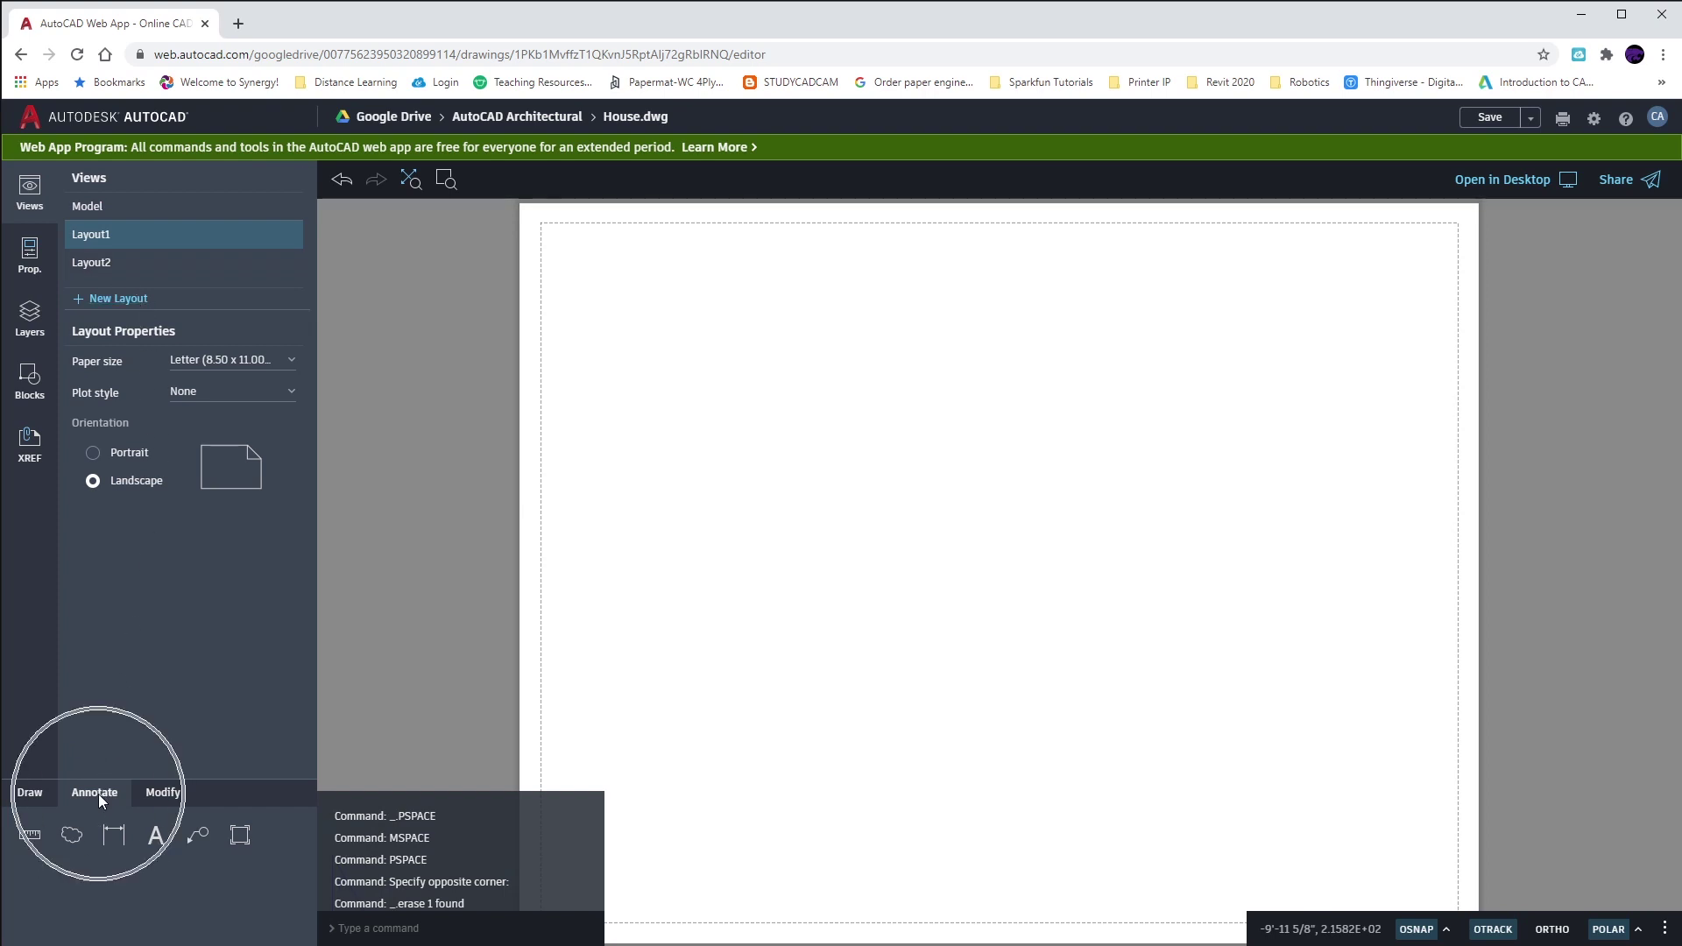
left_click(243, 840)
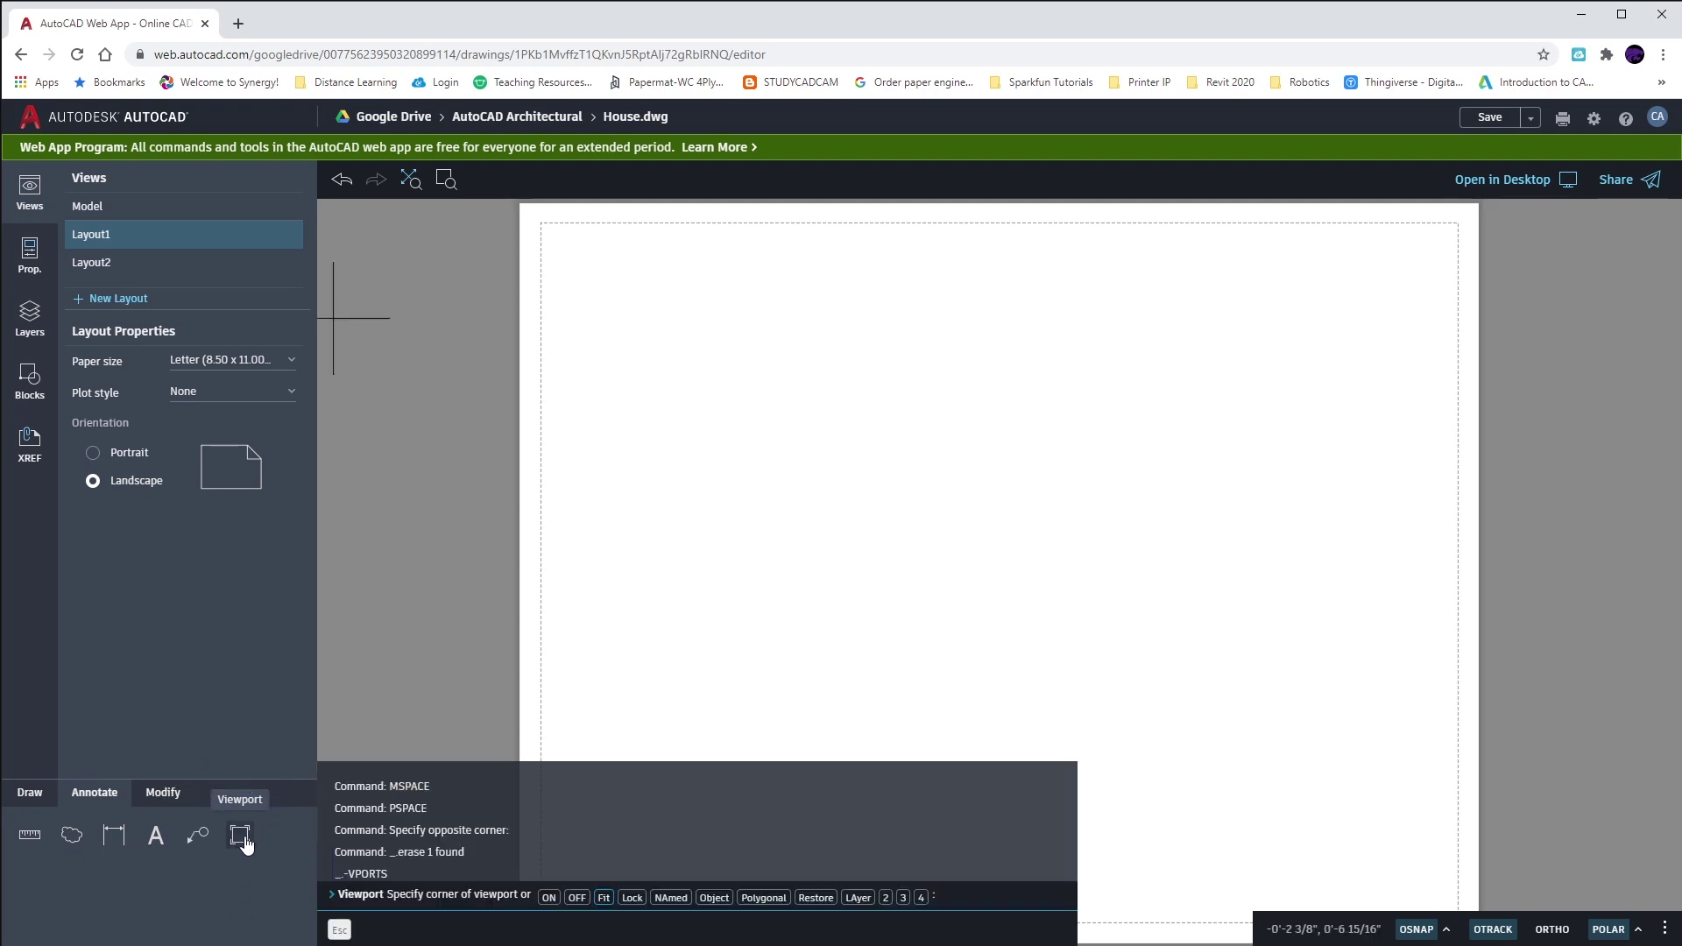
left_click(606, 905)
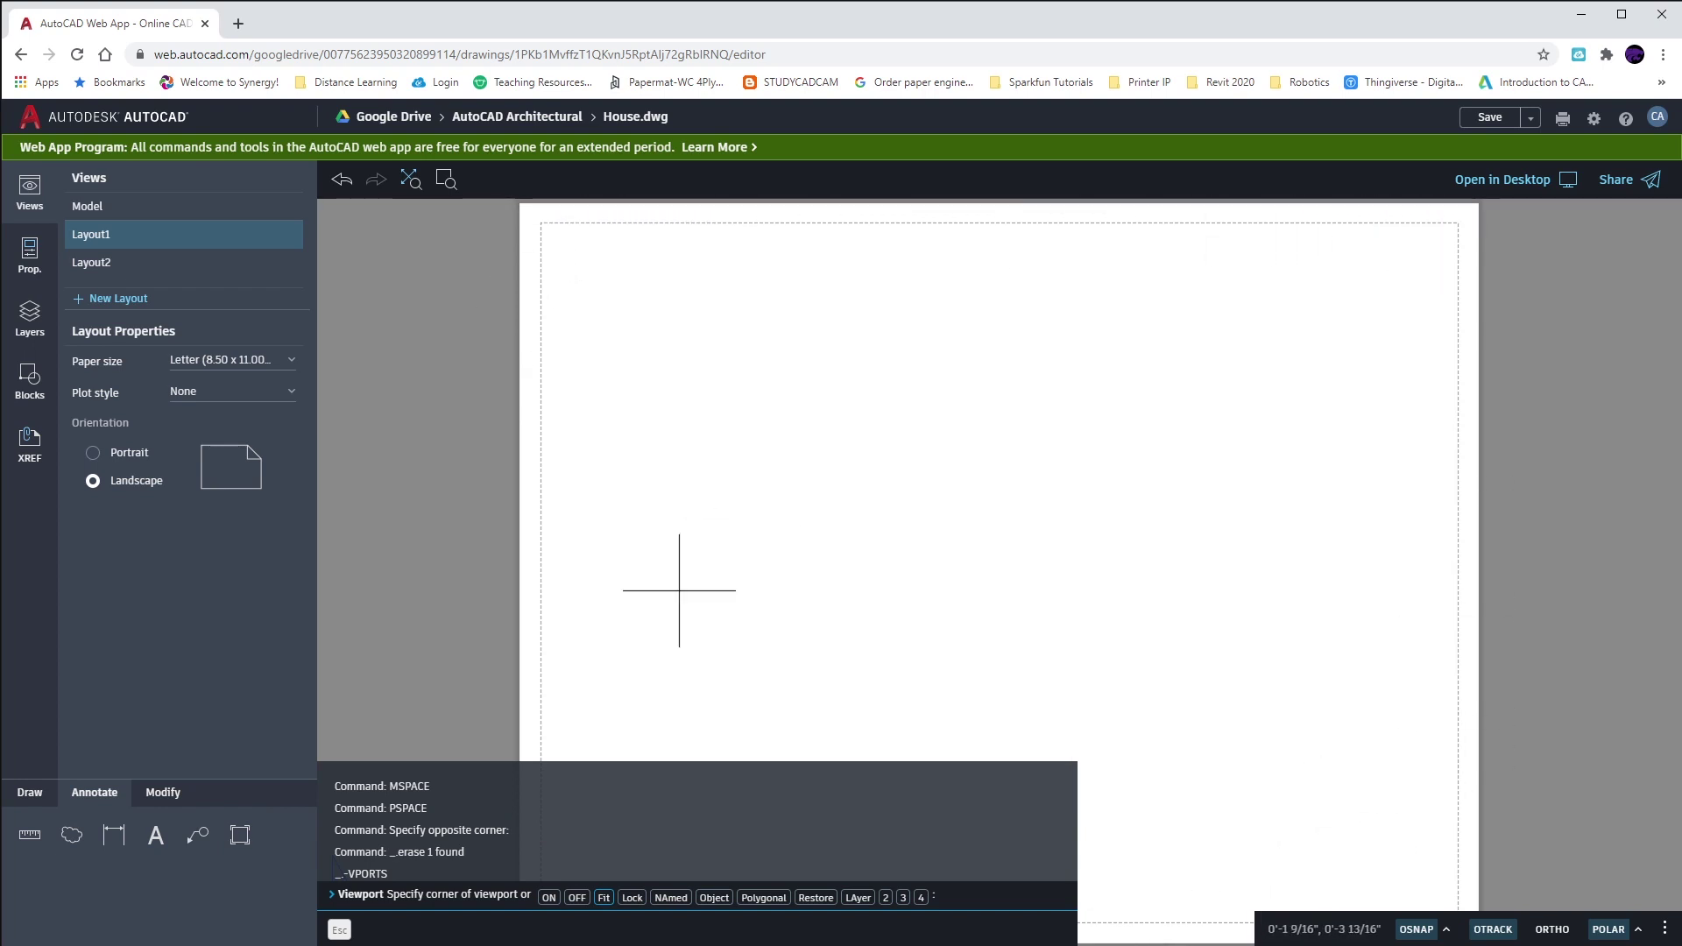
left_click(604, 896)
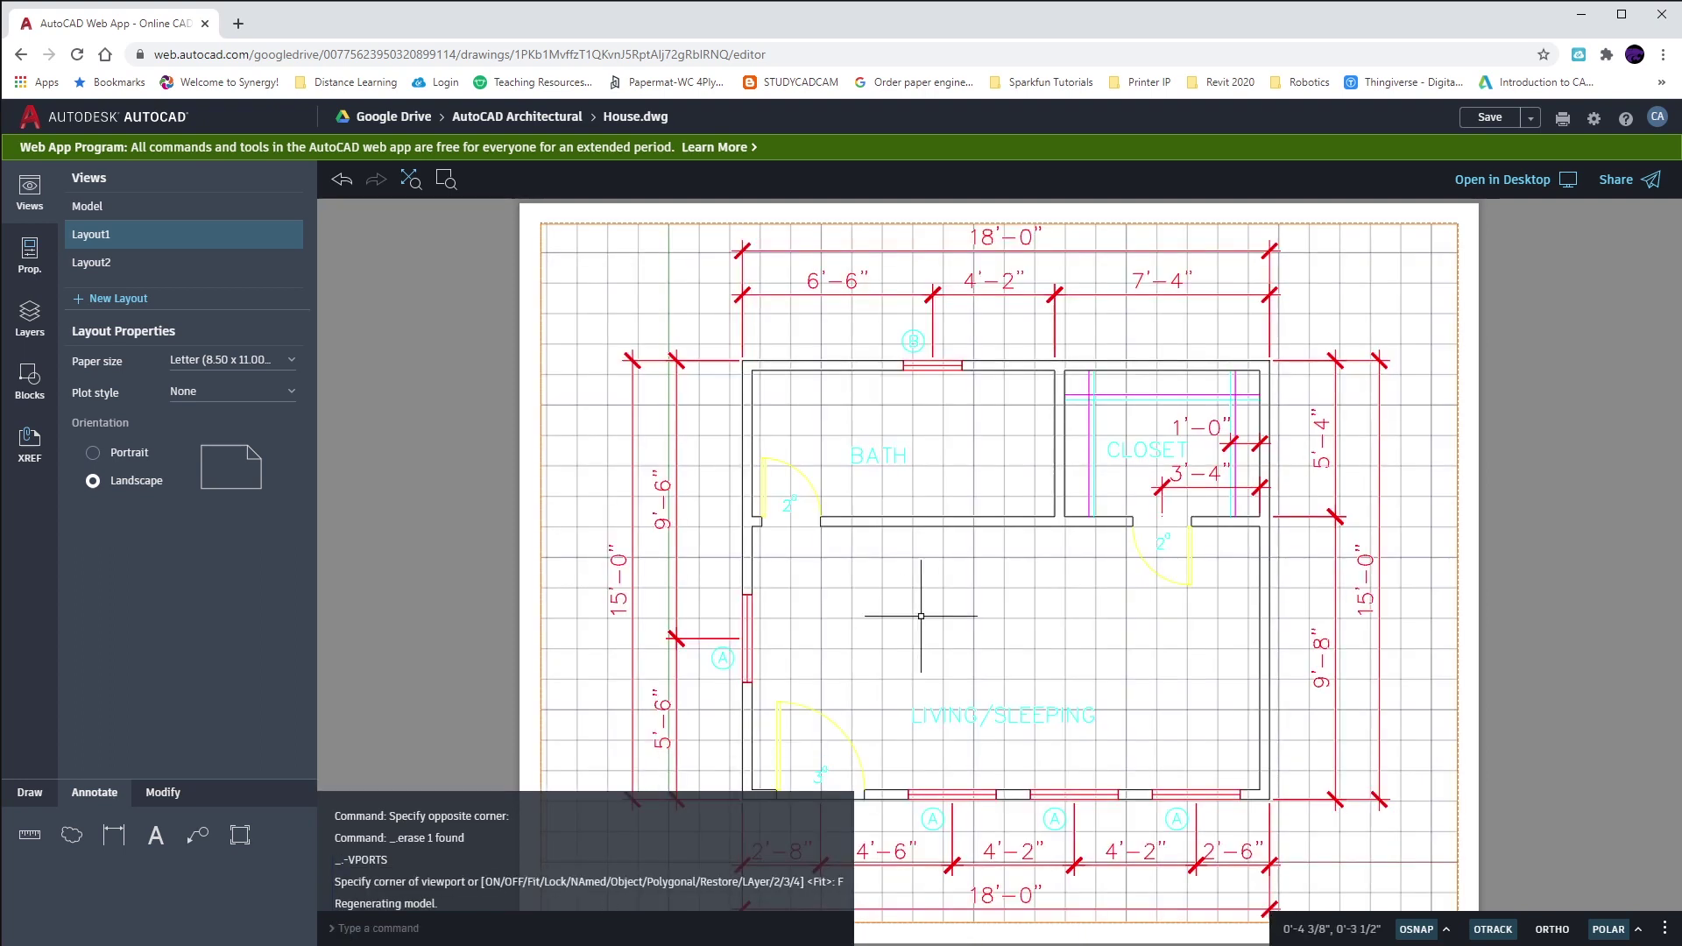
Switch into model space with MS, then back to paper space with PS
type("ms")
key("Return")
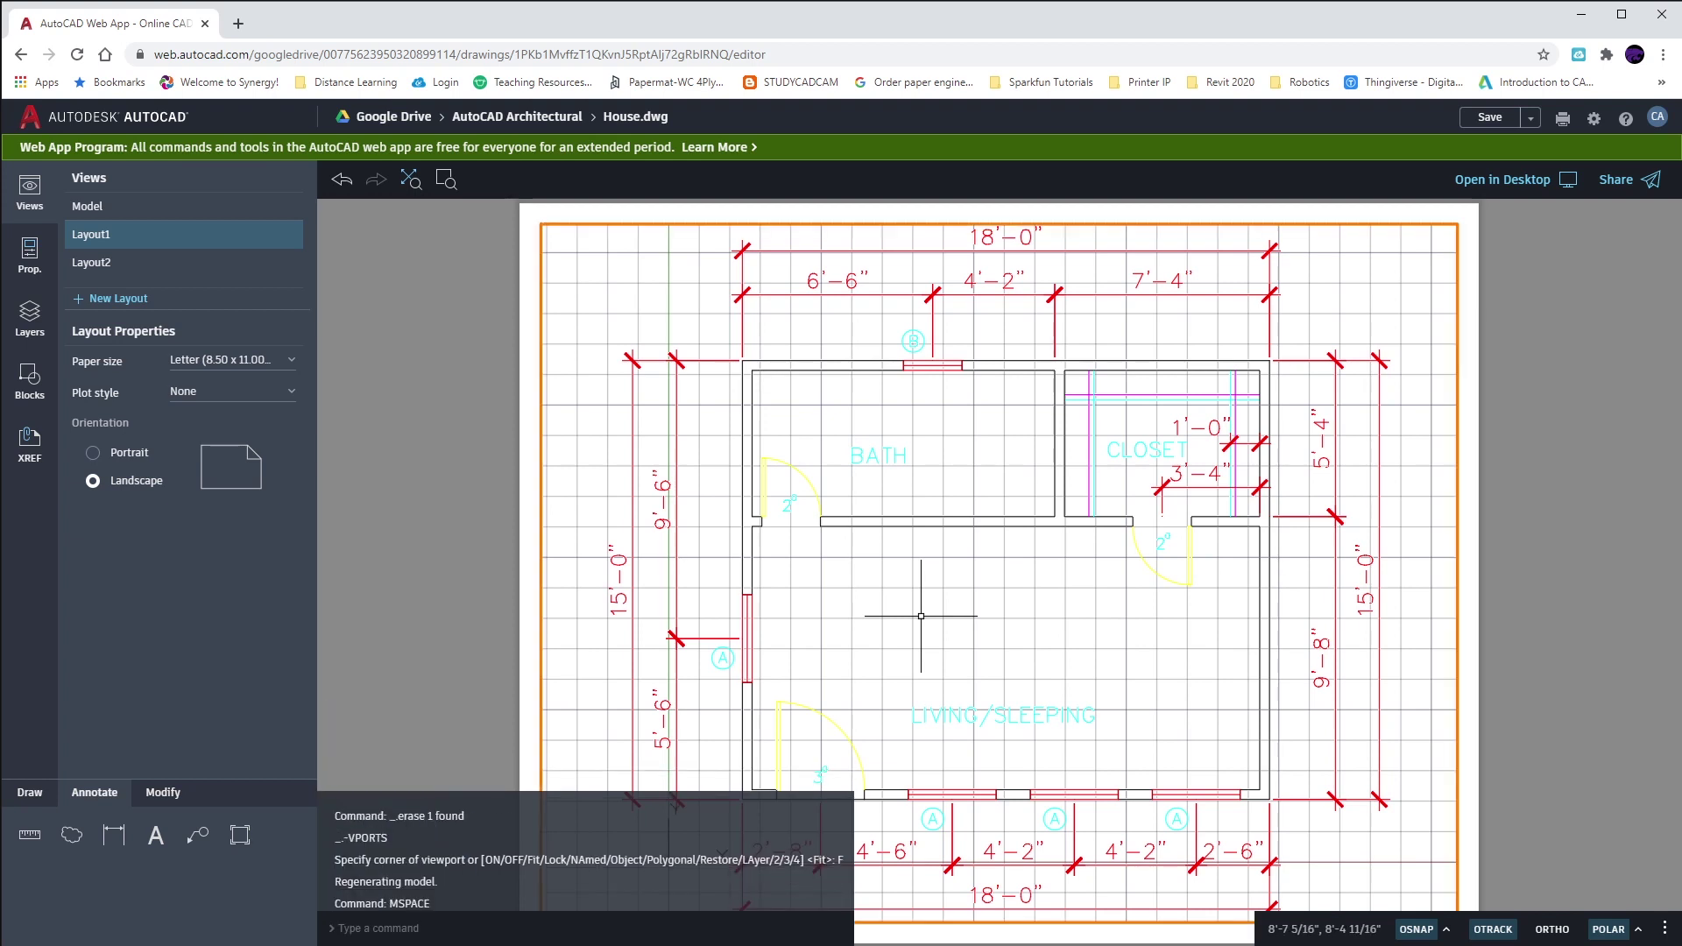
type("ps")
key("Return")
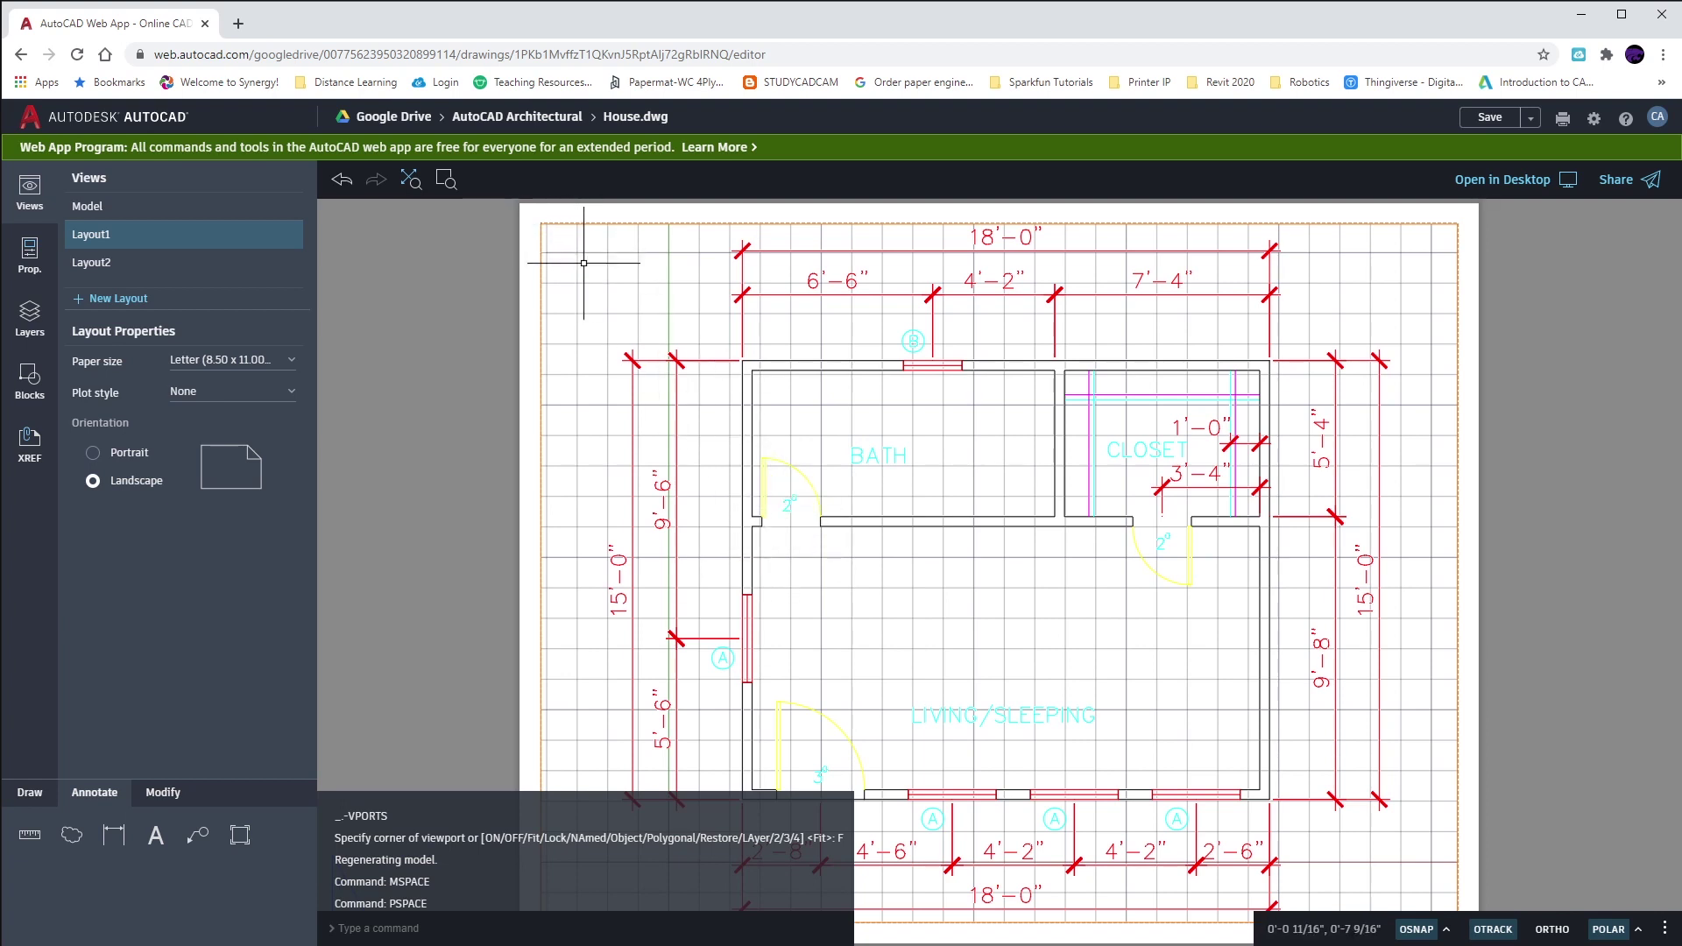
Enter the viewport and leave it again for paper space
left_click(682, 305)
double_click(683, 303)
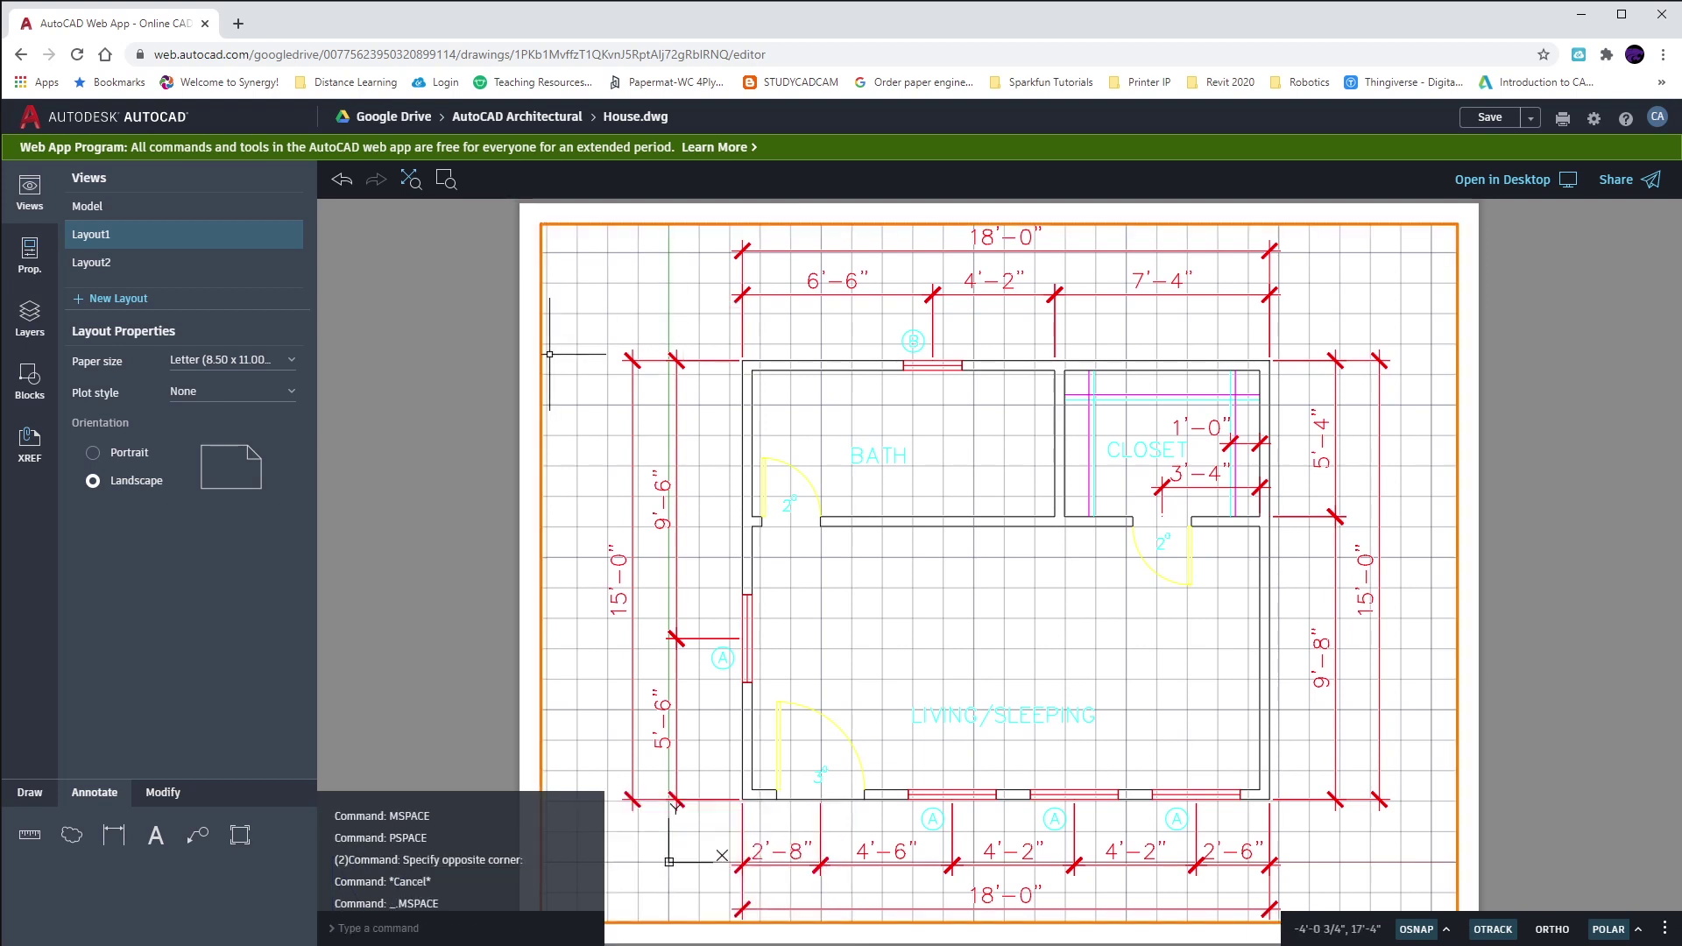
double_click(487, 345)
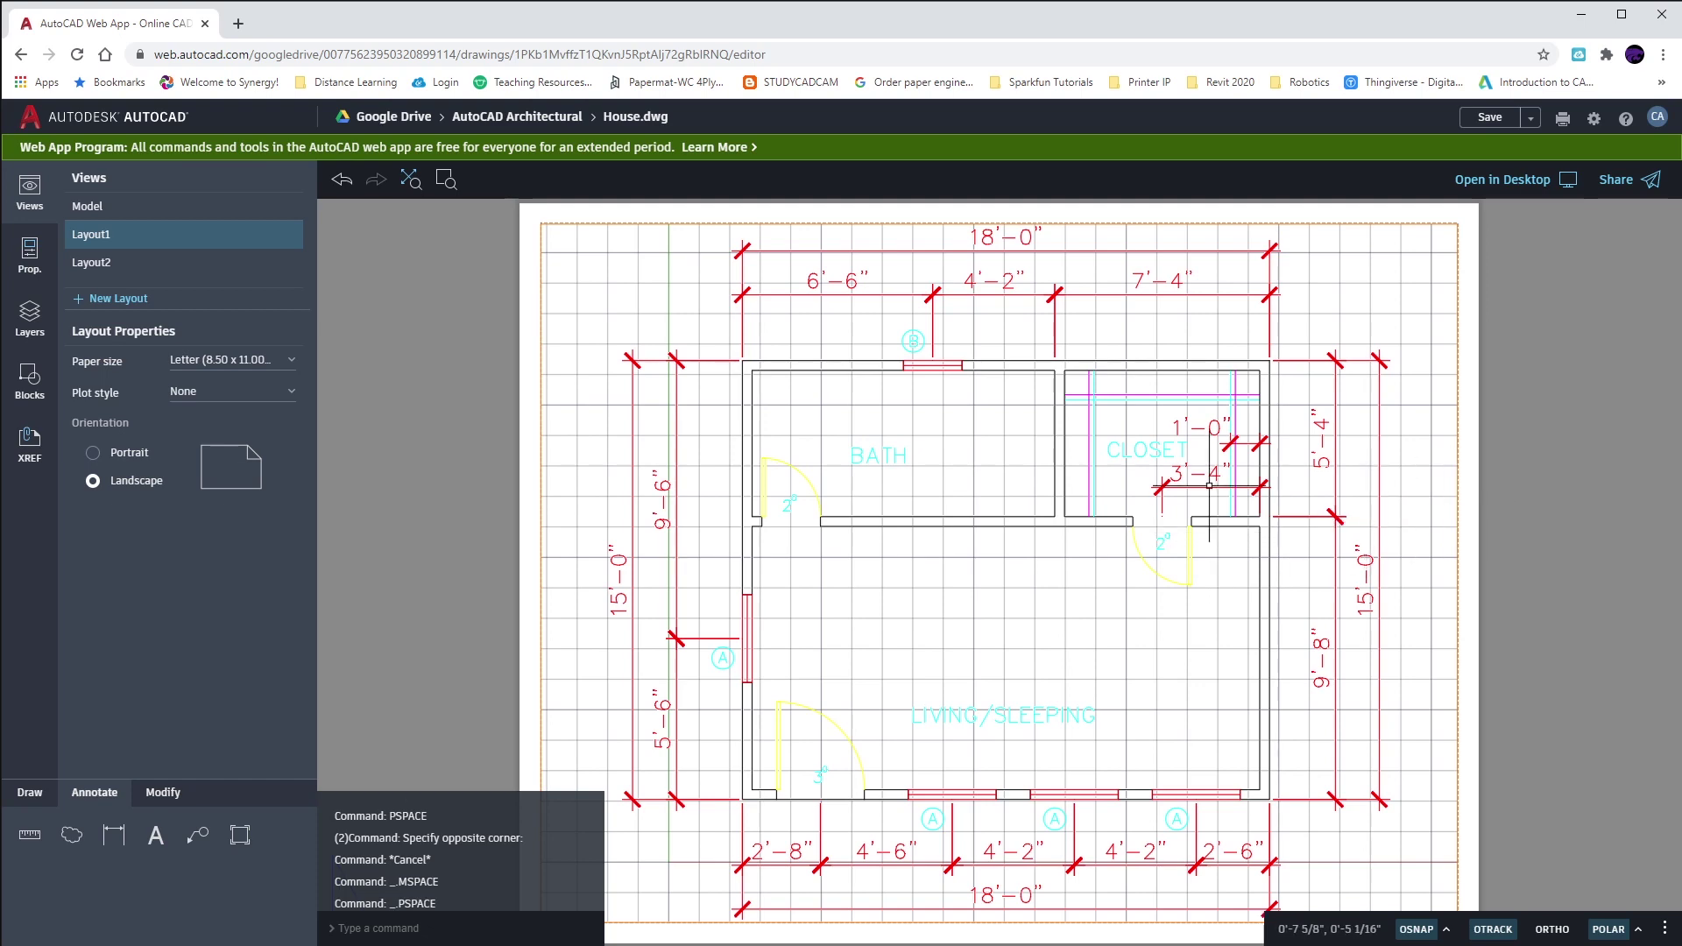
scroll(1209, 484, "up", 6)
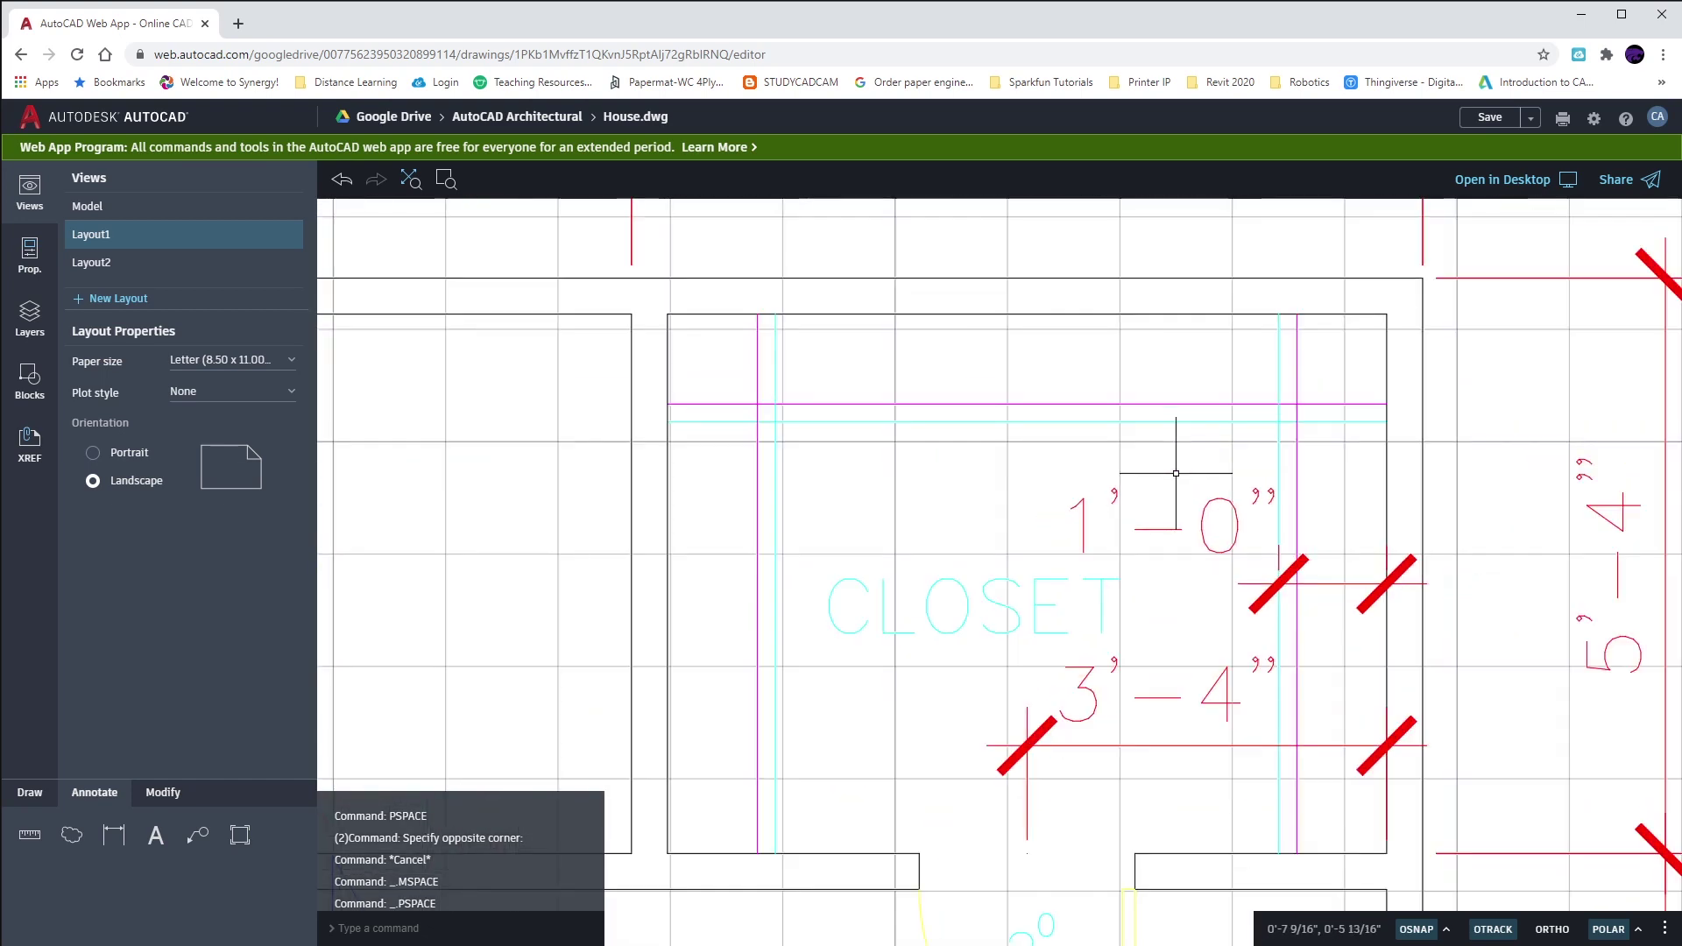
Zoom the floor plan inside the viewport, then return to paper space with PSPACE
double_click(1065, 485)
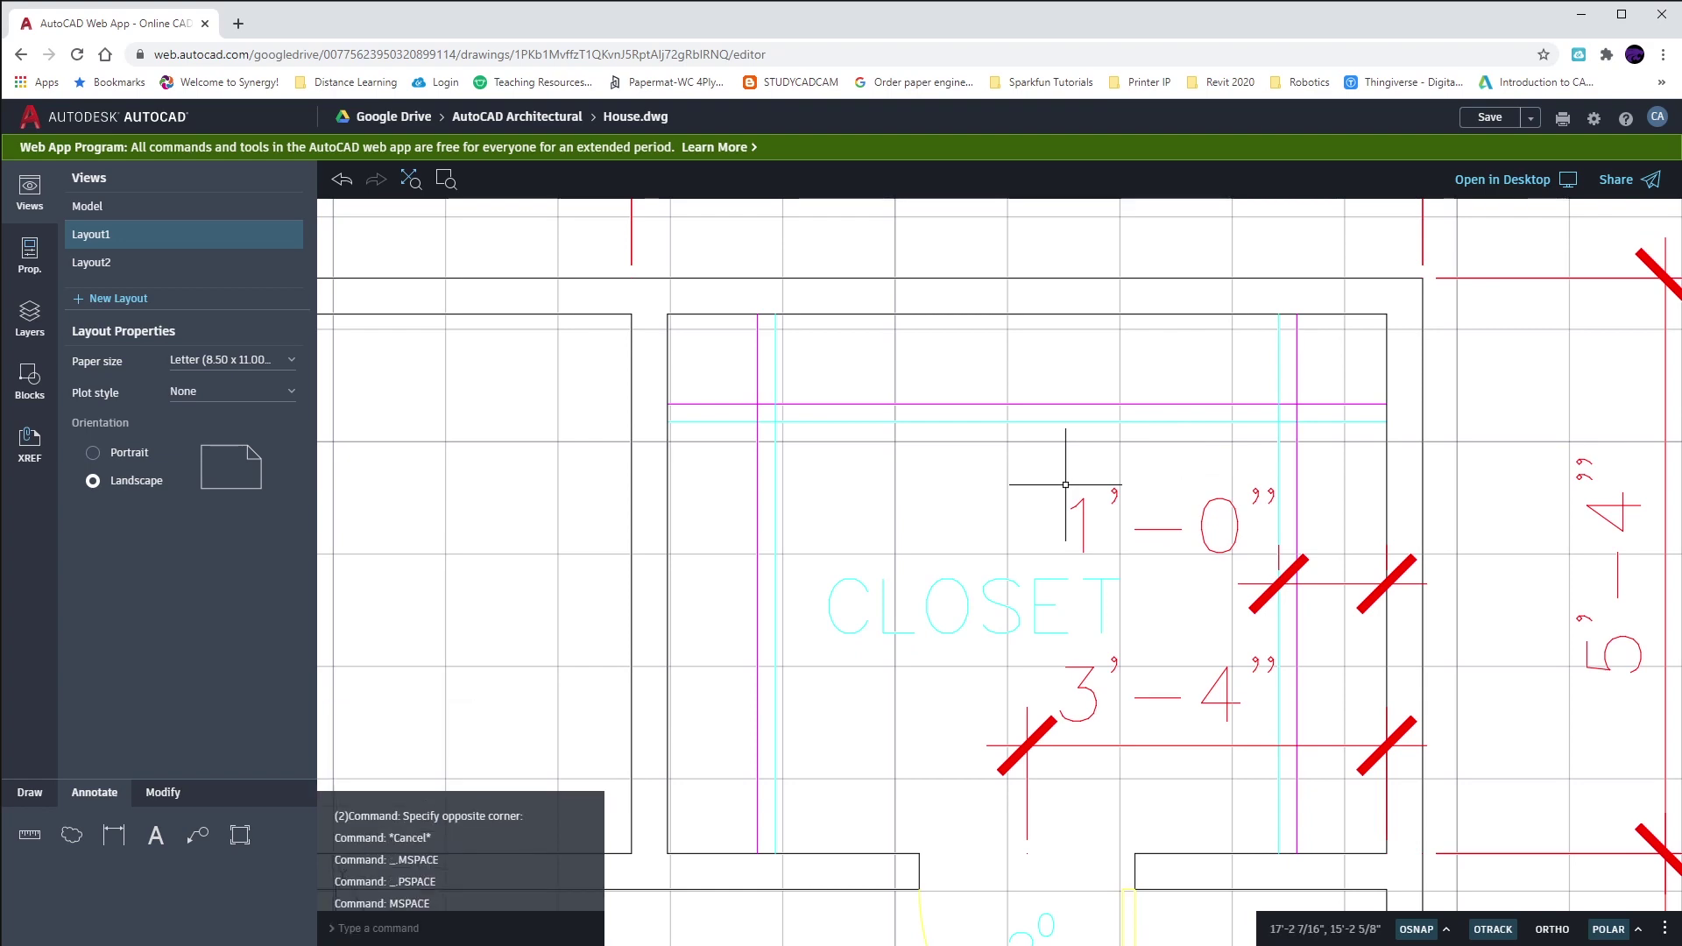
scroll(1079, 508, "down", 5)
scroll(1079, 508, "down", 3)
scroll(1042, 517, "up", 1)
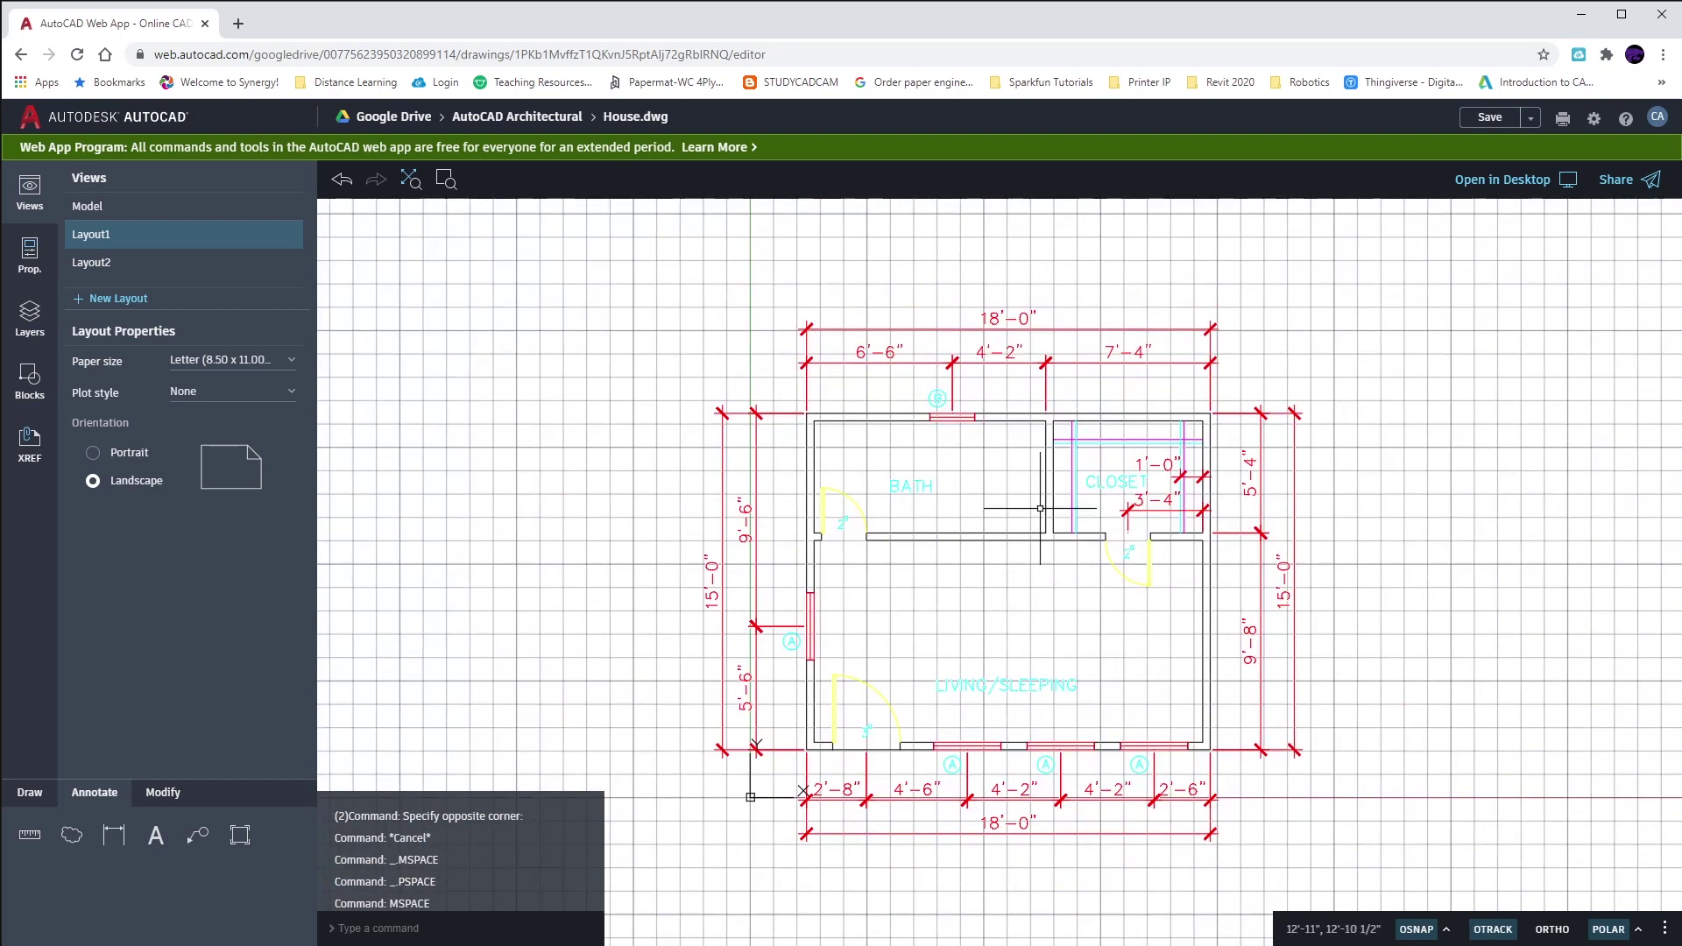
type("PSPACE")
key("Return")
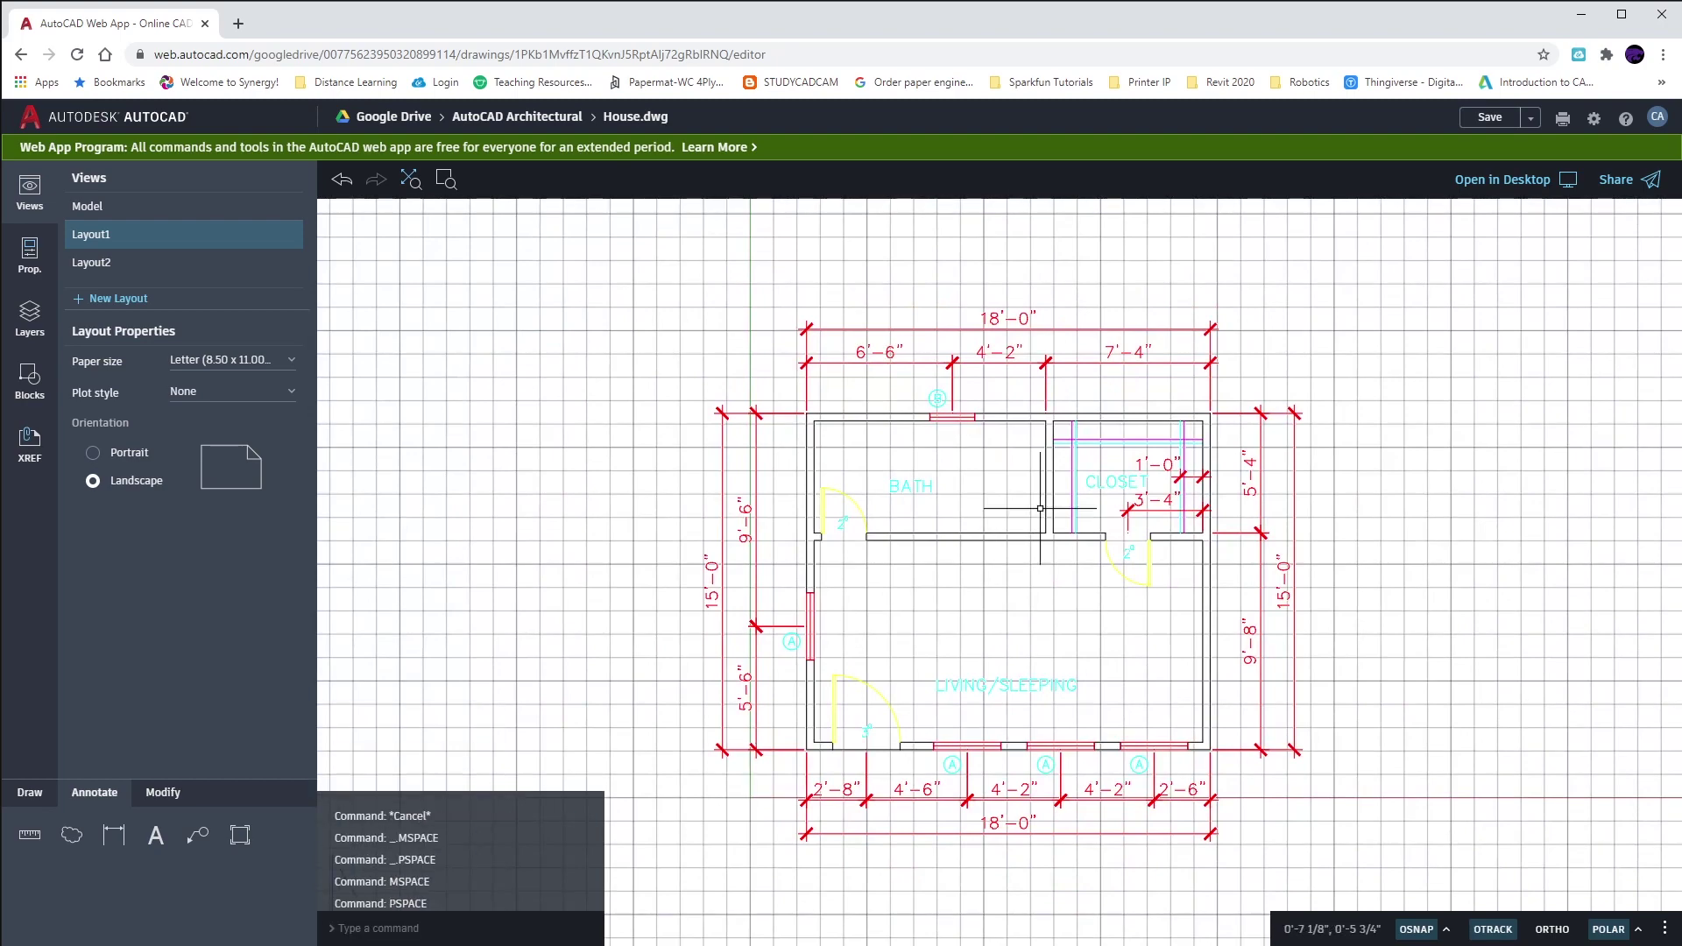
scroll(1062, 503, "down", 2)
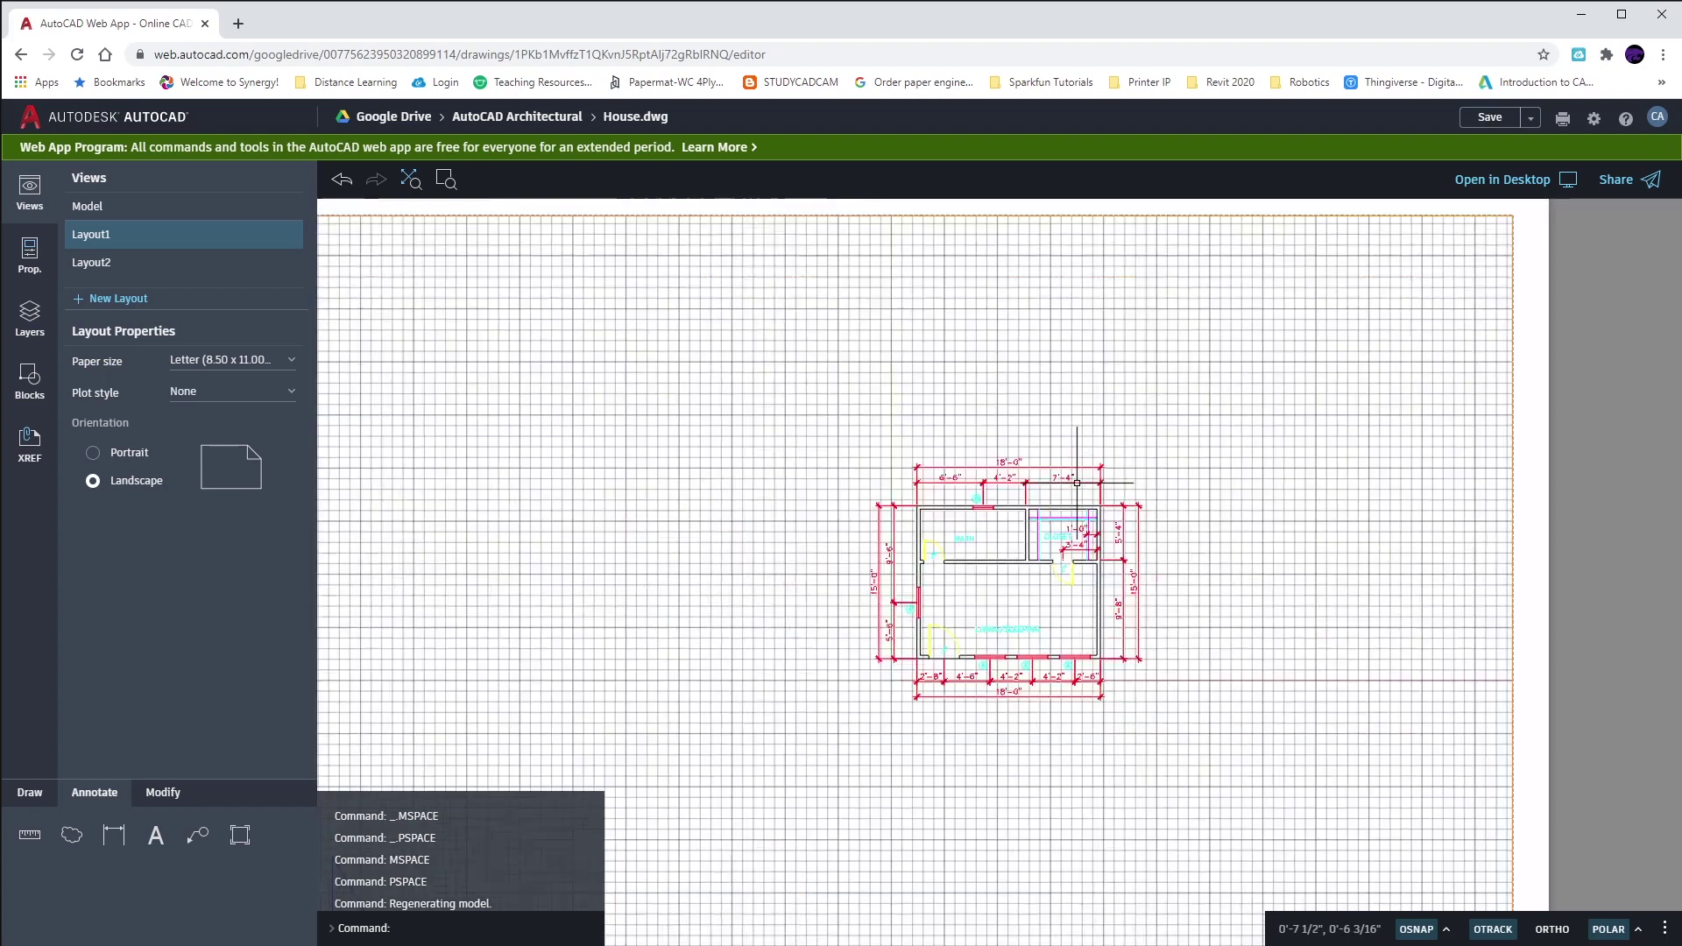
scroll(1086, 499, "up", 4)
scroll(1101, 550, "up", 3)
scroll(1073, 579, "up", 3)
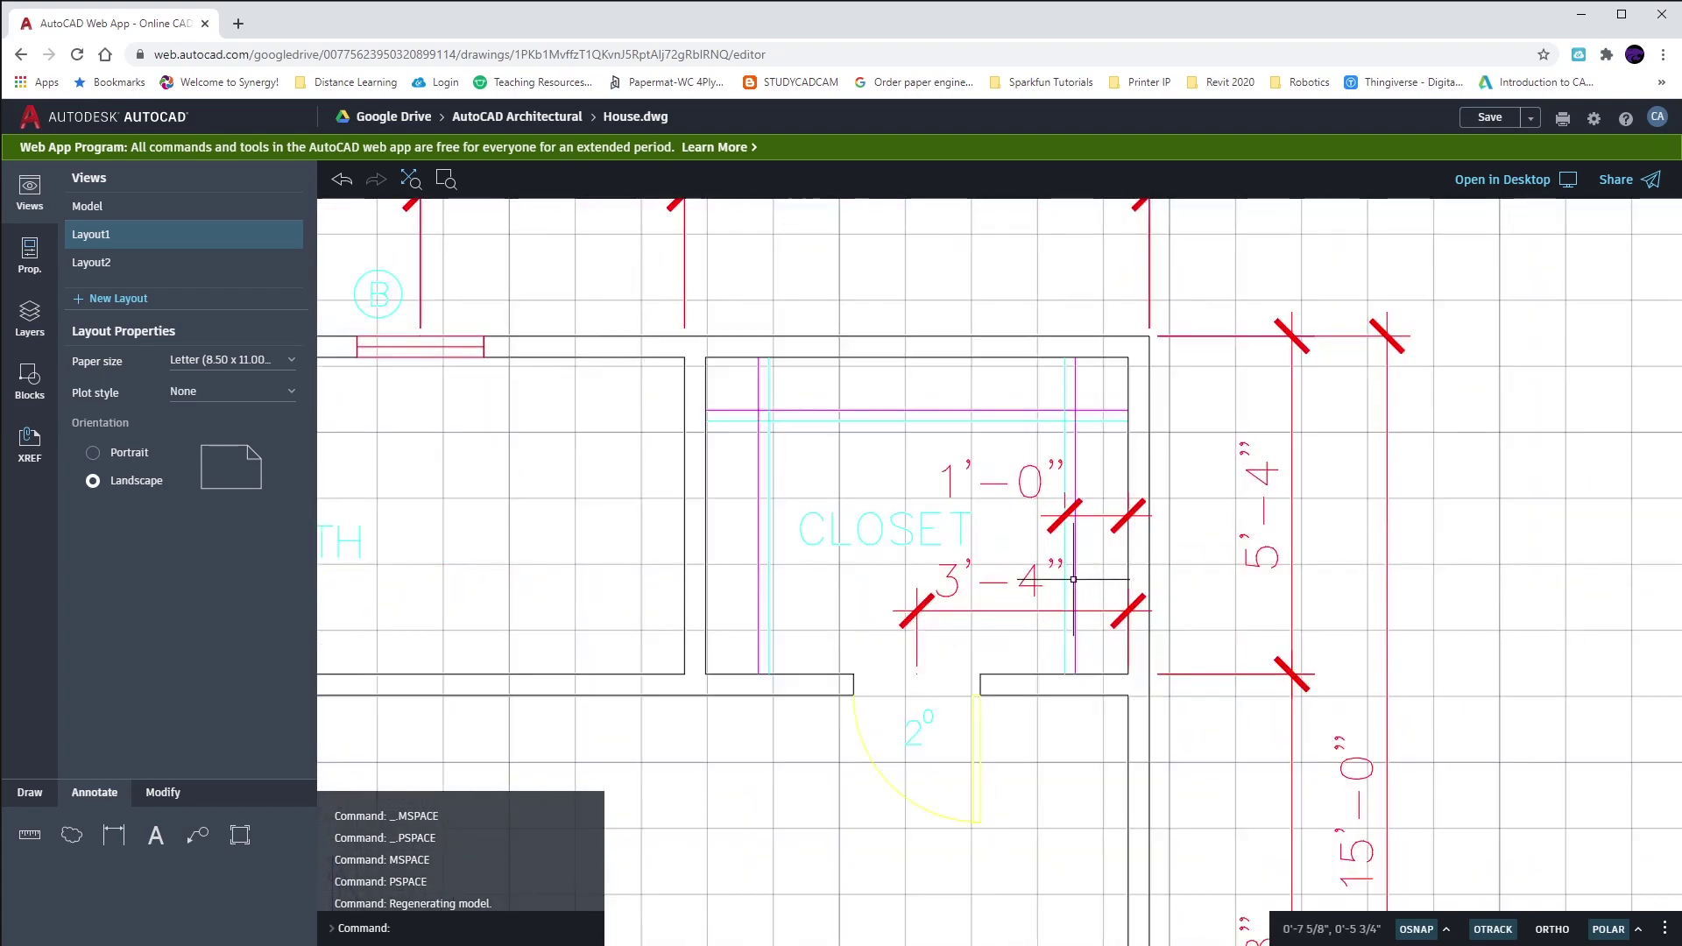
Shift the floor plan up and right in the viewport, return with PSPACE, and zoom out
double_click(1073, 579)
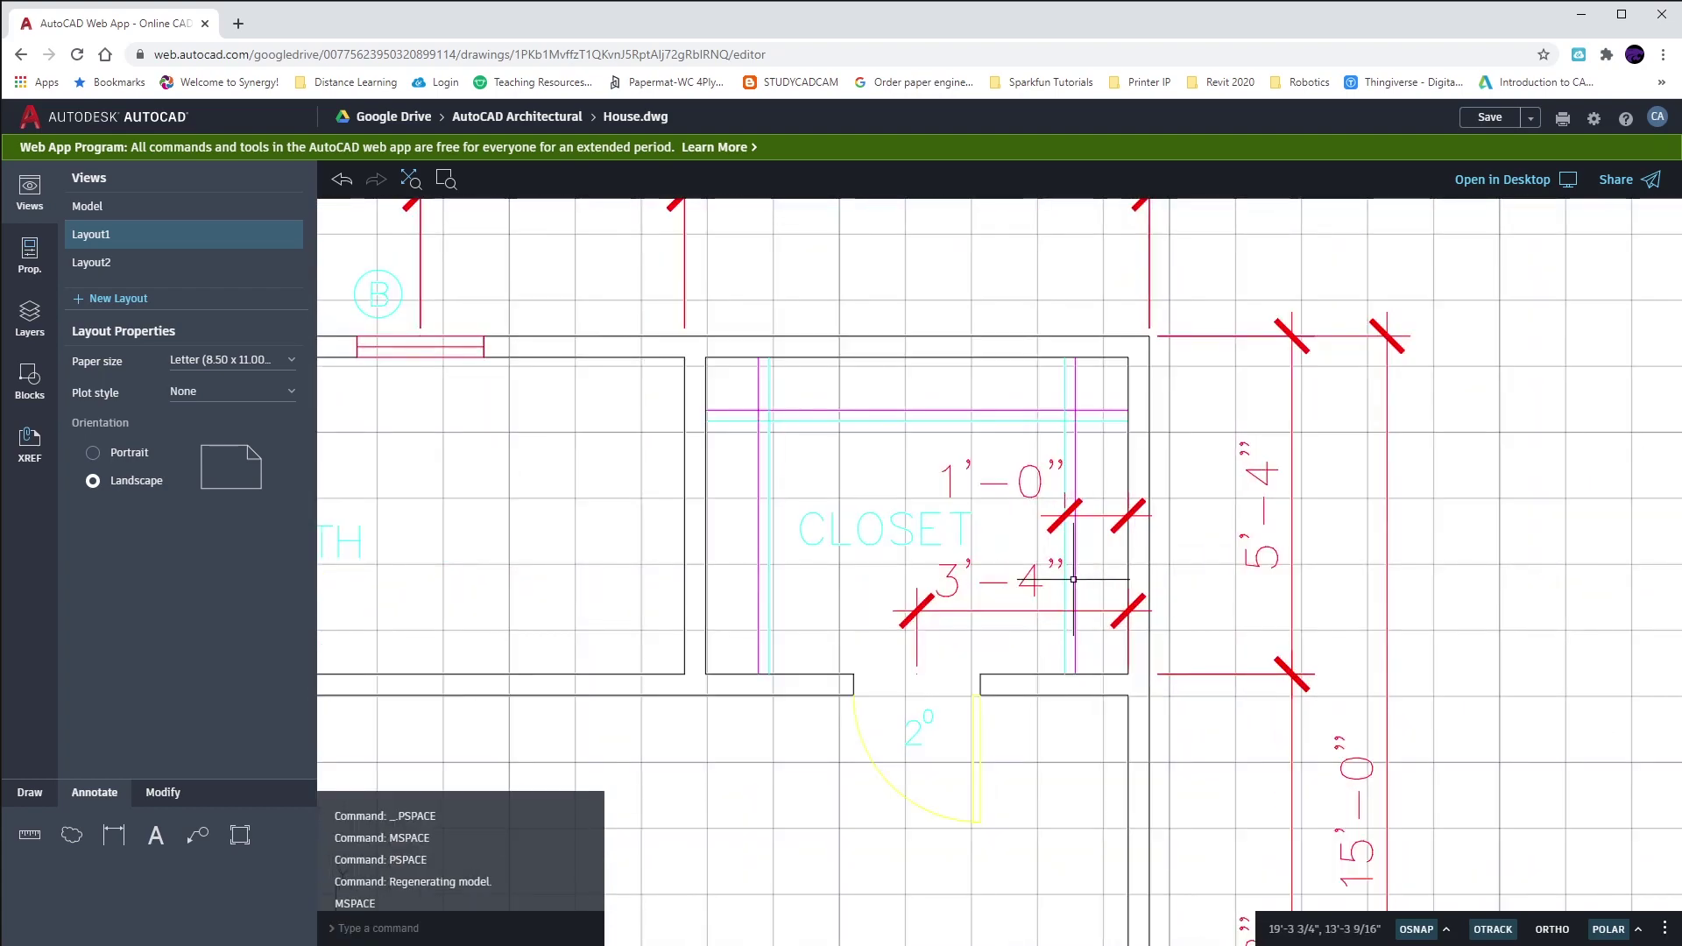
scroll(973, 568, "down", 4)
middle_click_drag(899, 602, 1056, 536)
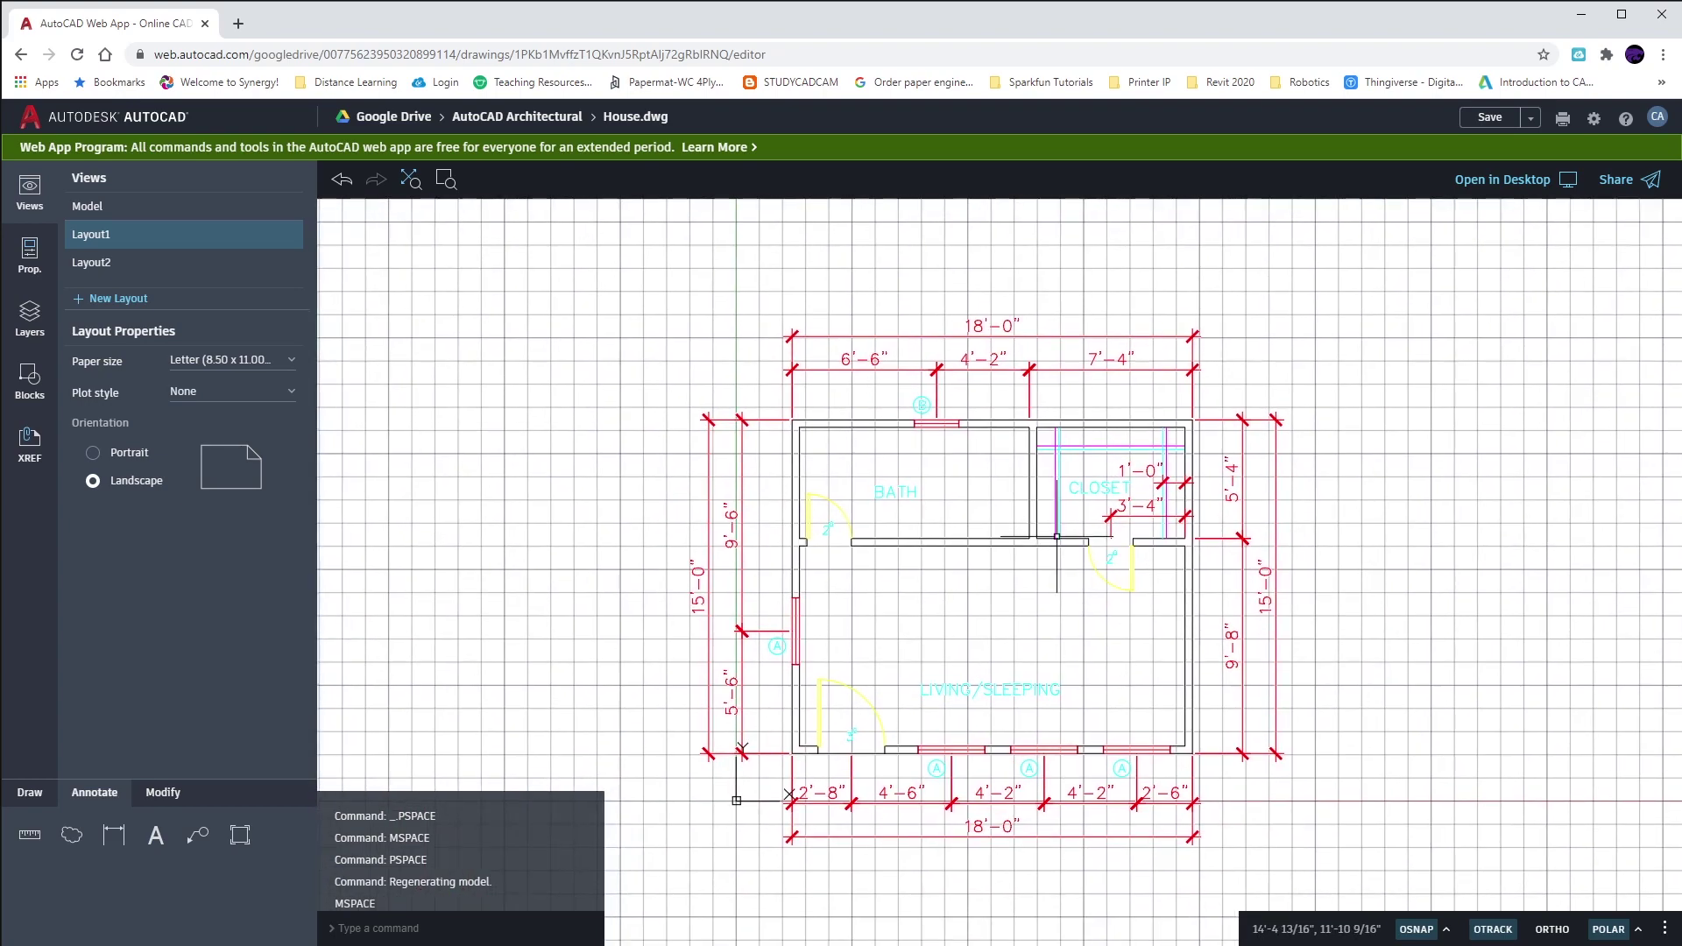
type("pspace")
key("Return")
scroll(1056, 561, "down", 5)
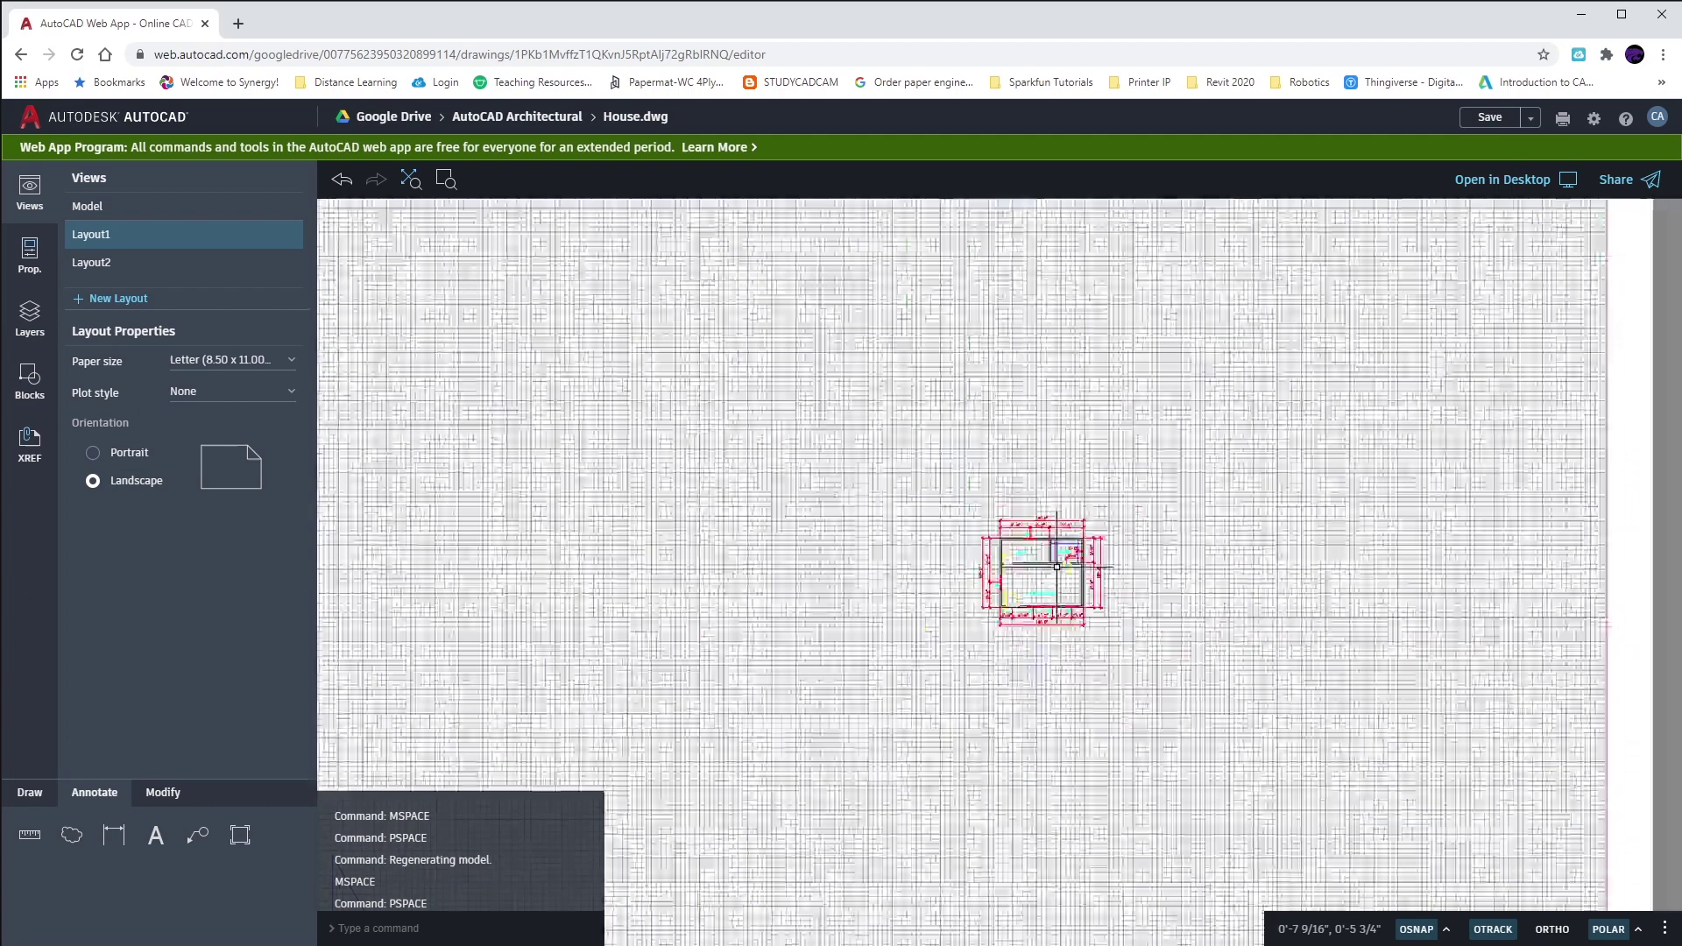
scroll(1056, 567, "down", 5)
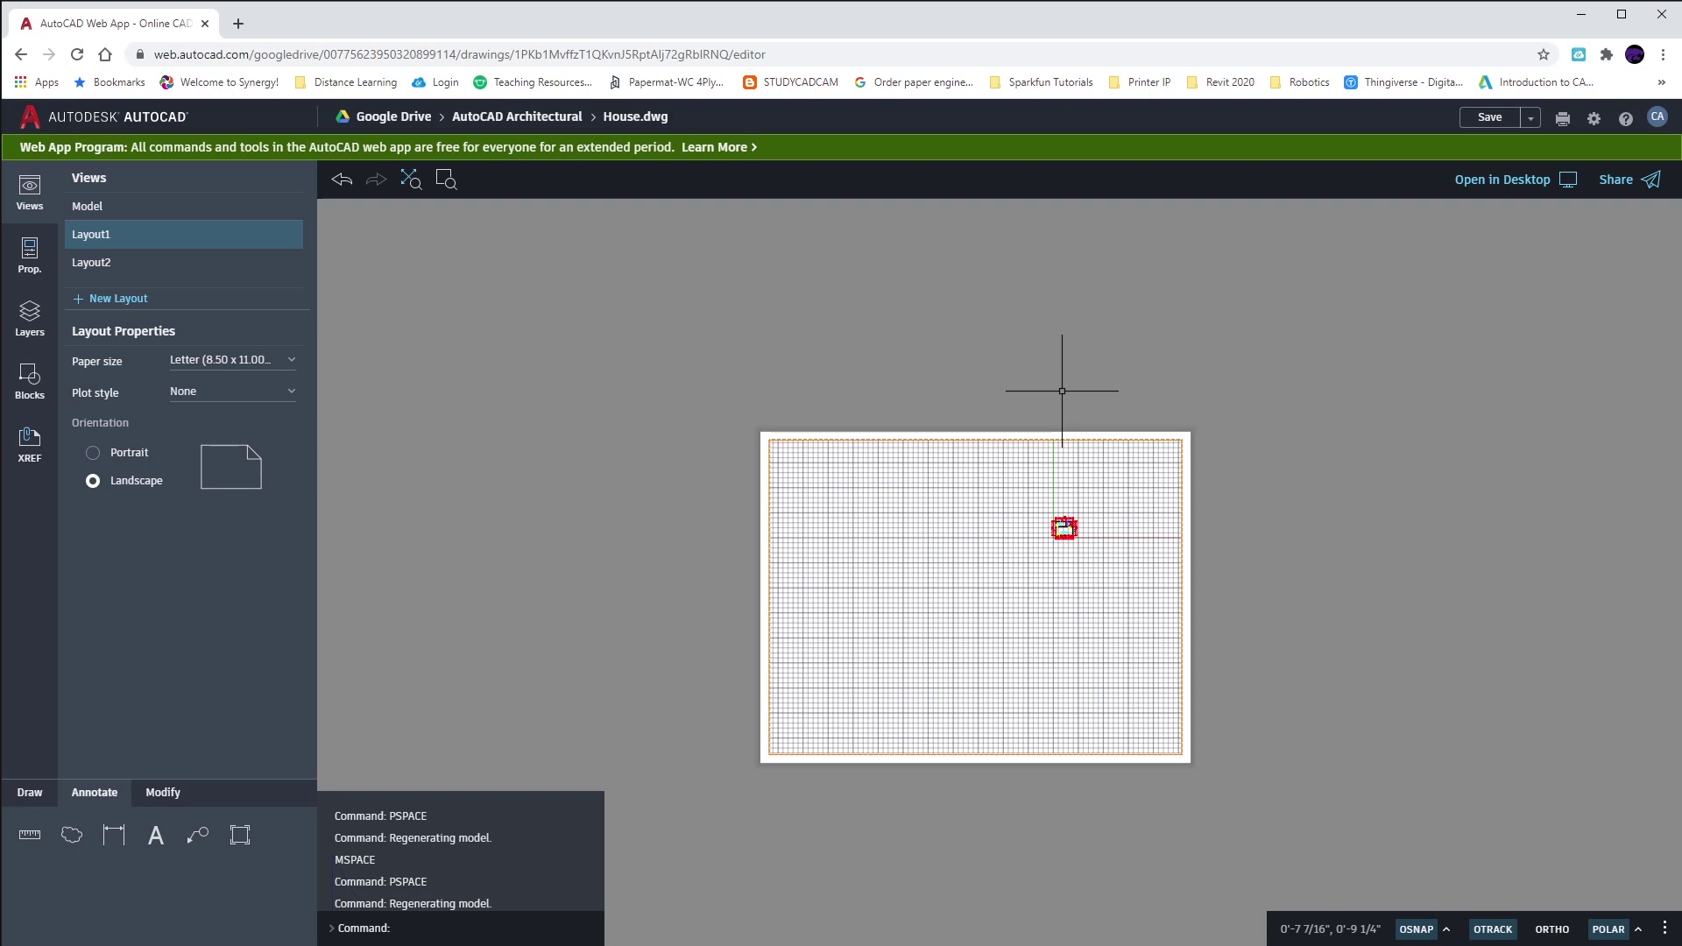
Switch to paper space and Zoom All on the layout sheet
type("ps")
key("Return")
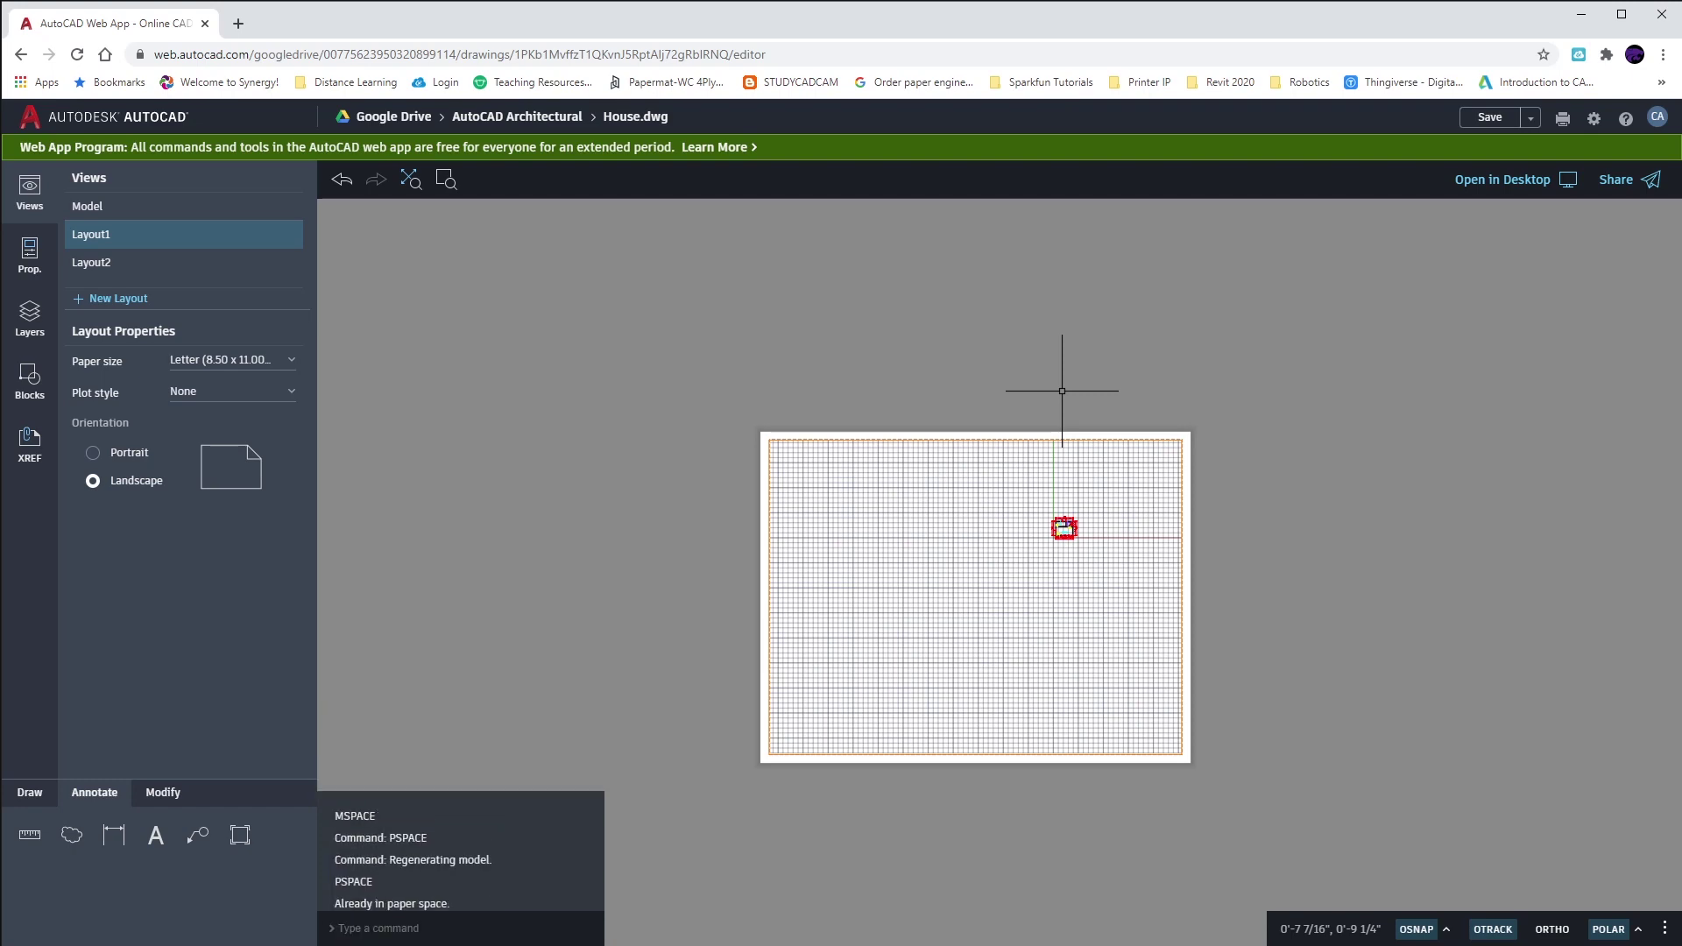
type("z")
key("Return")
type("a")
key("Return")
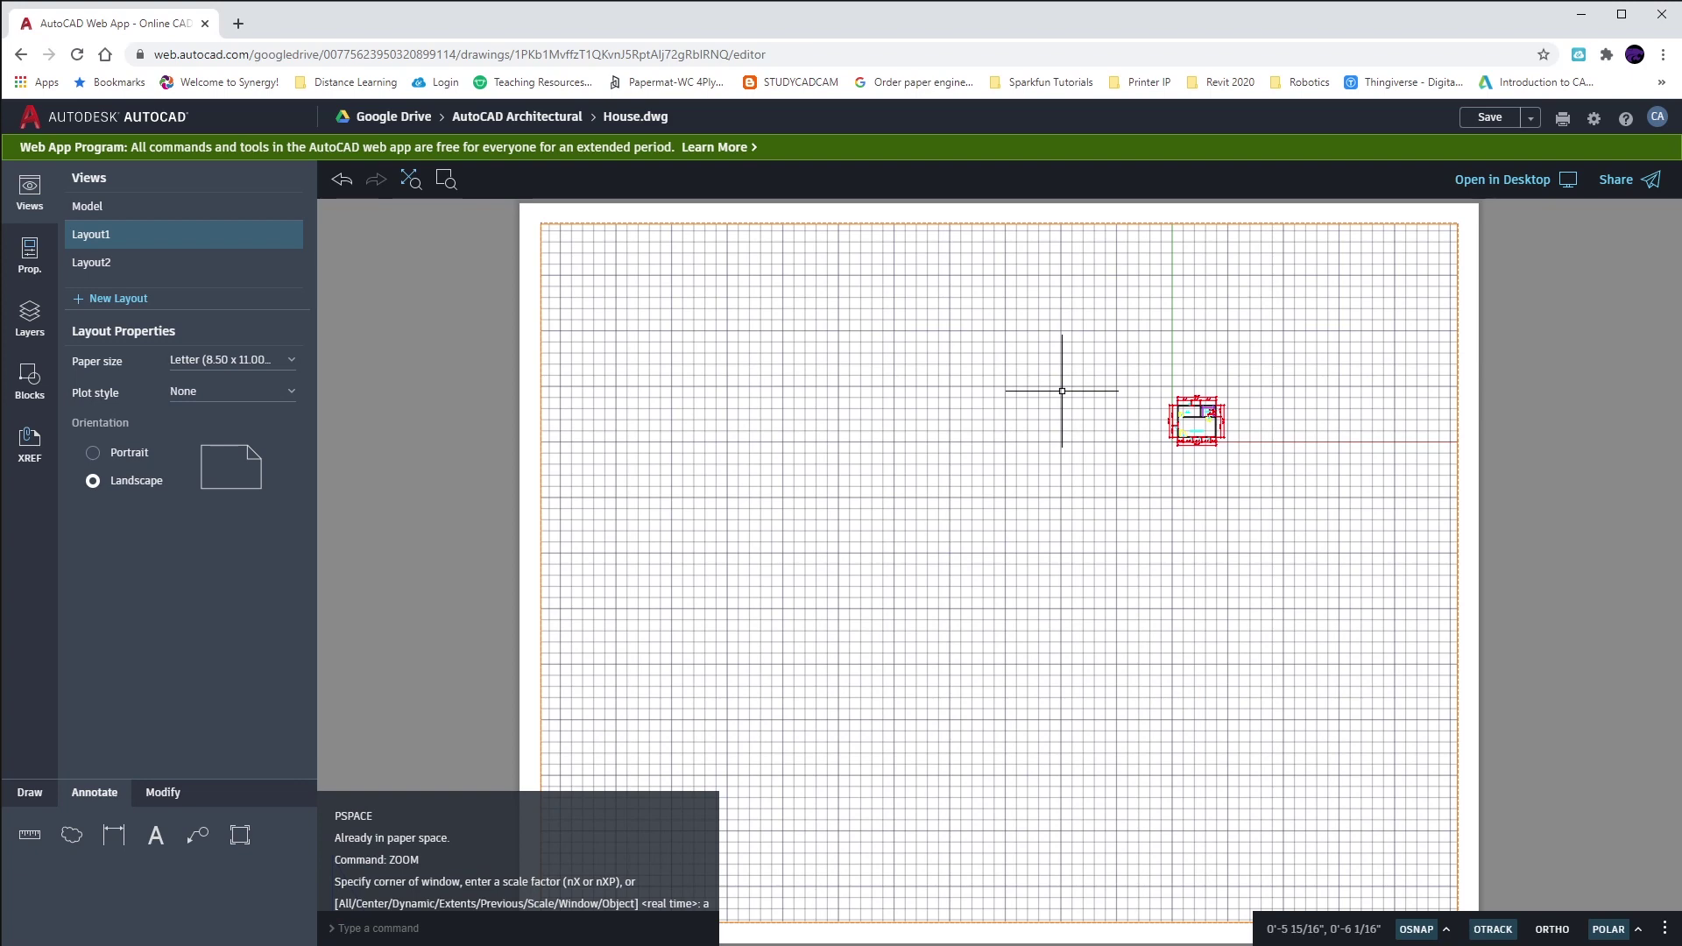
Enter model space and Zoom Extents so the floor plan fills the viewport
type("ms")
key("Return")
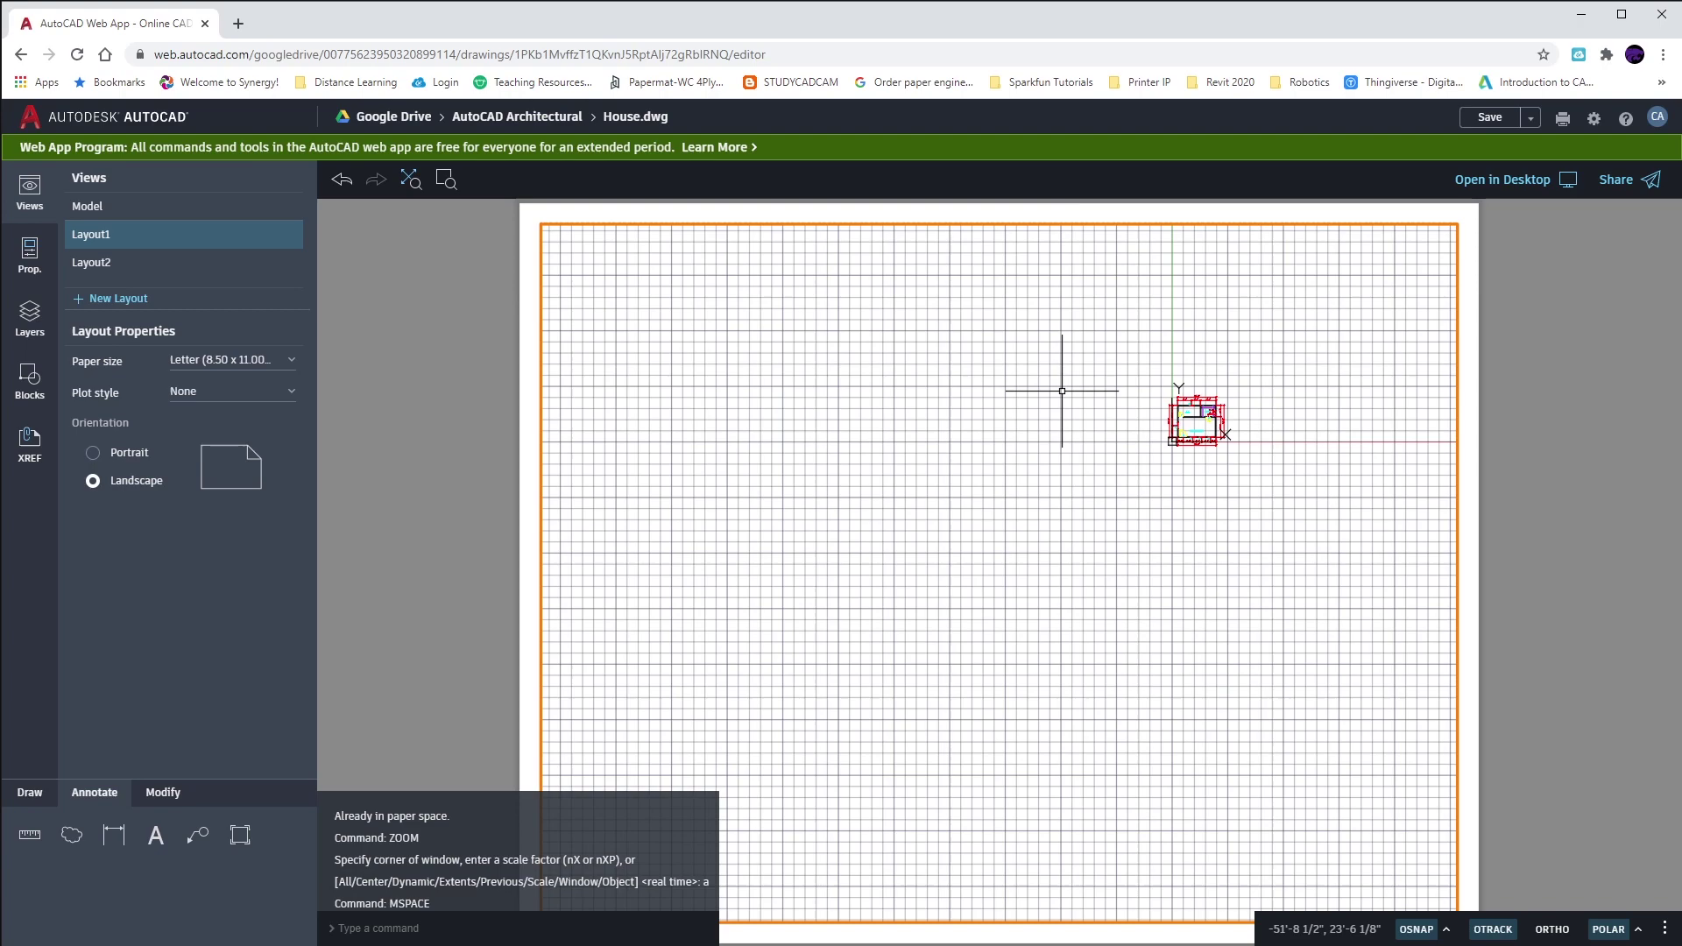
type("z")
key("Return")
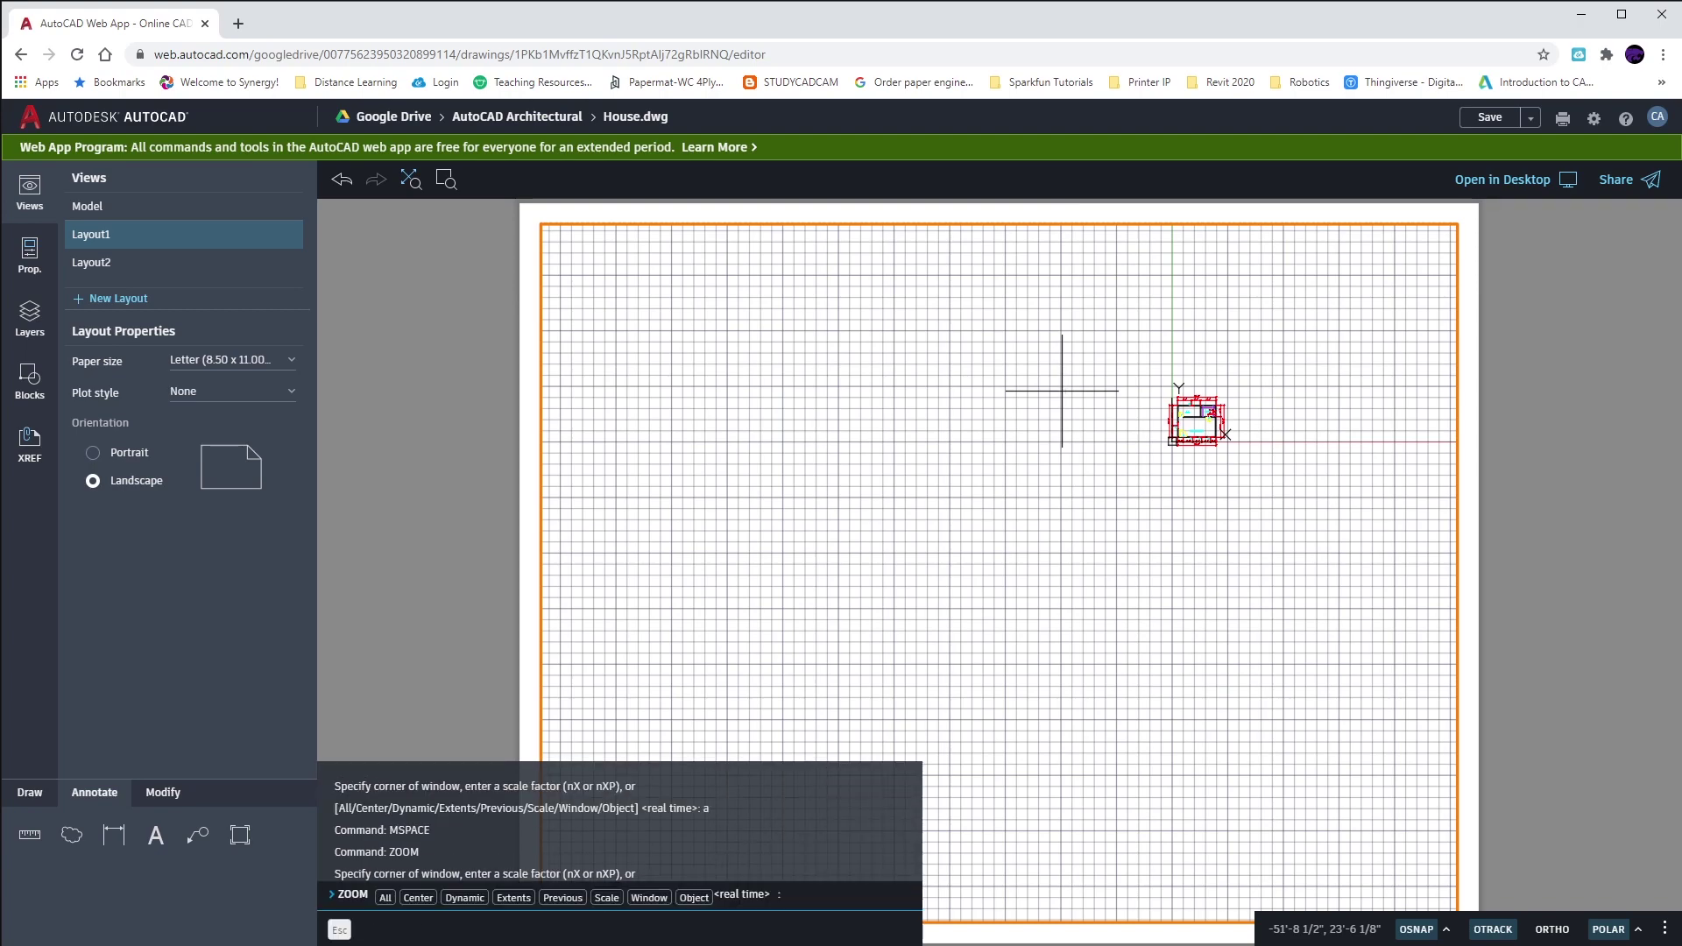
type("e")
key("Return")
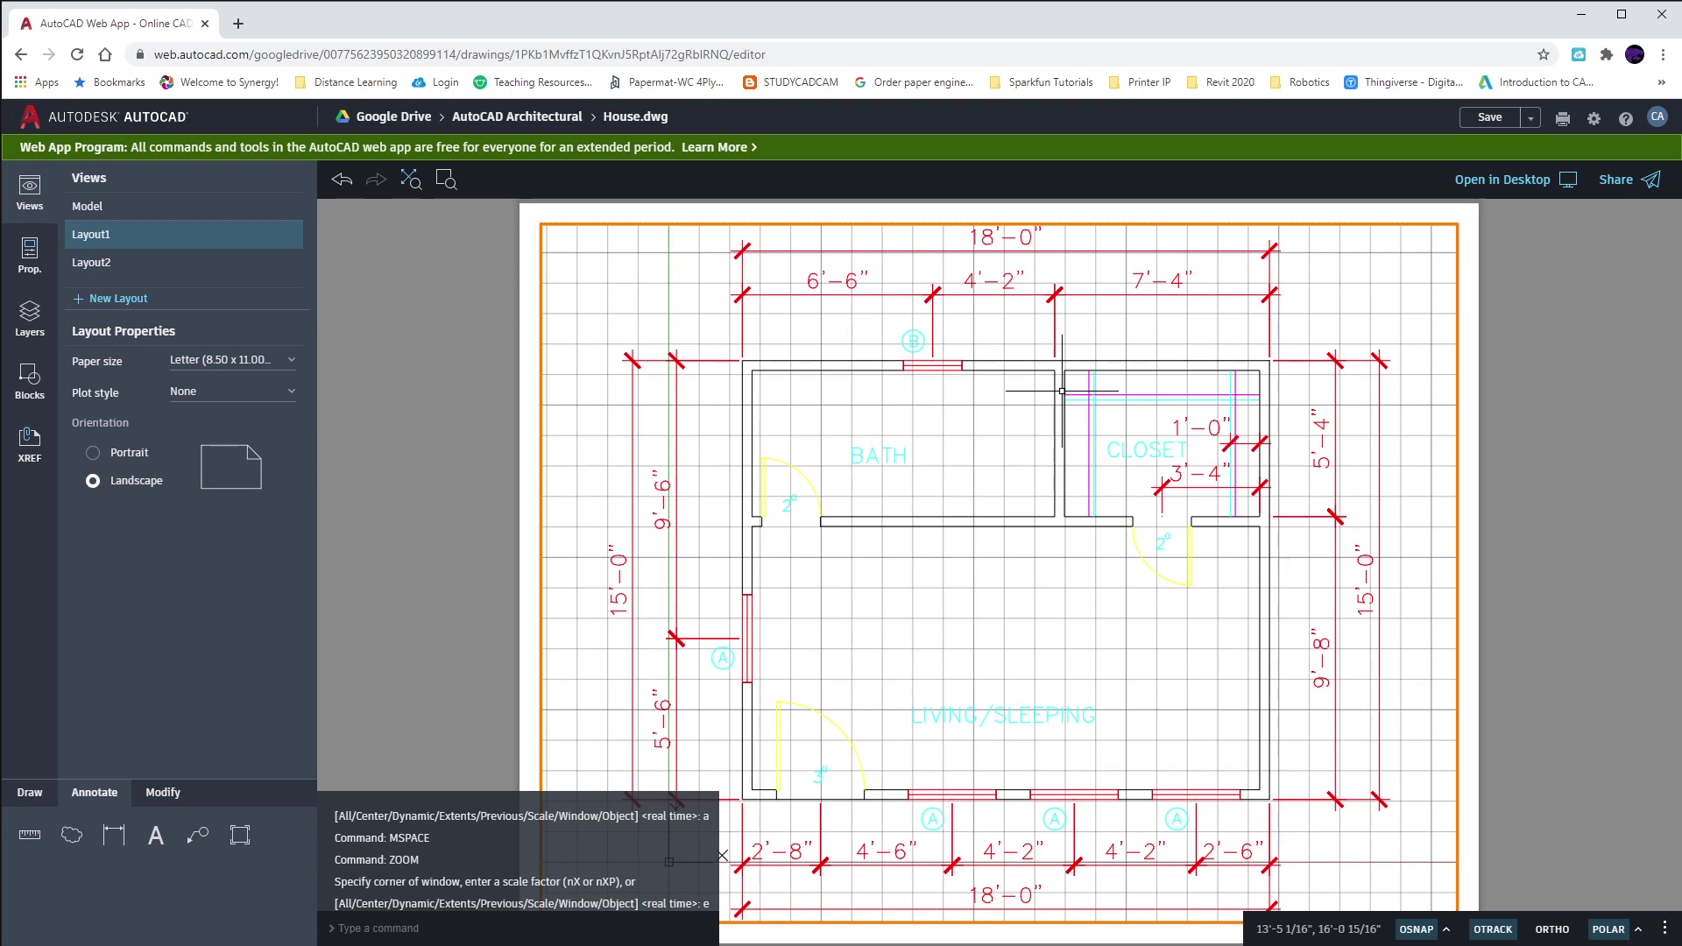
Turn the drawing grid off with the GRID command
type("dis")
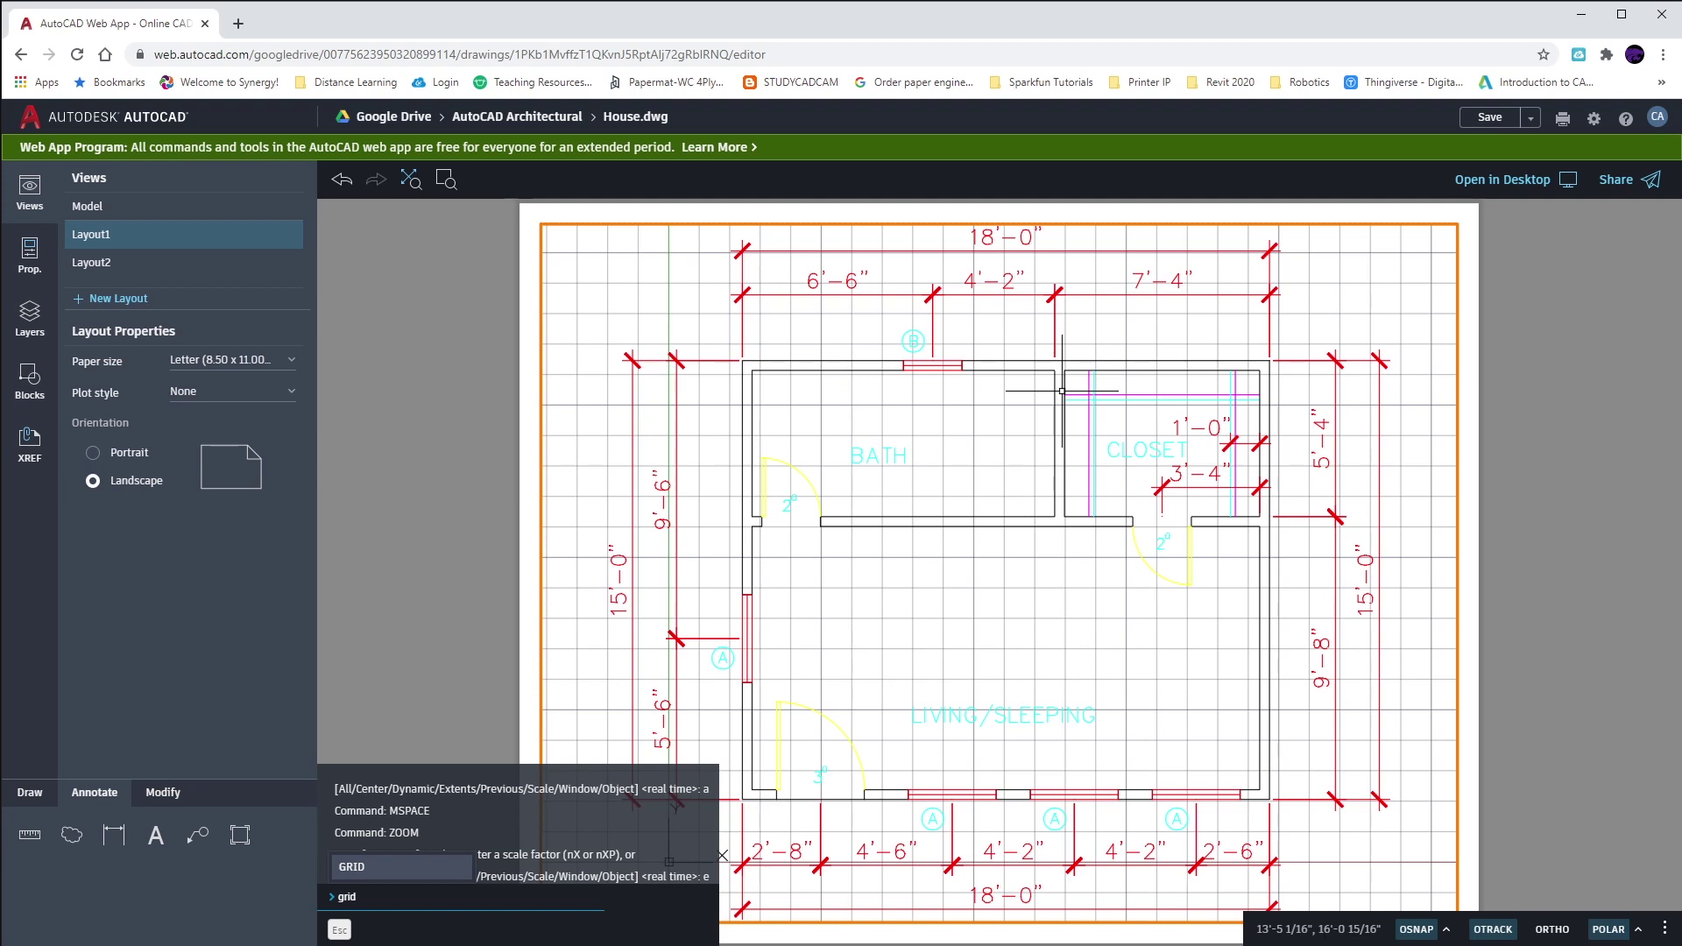
key("Escape")
type("grid")
key("Return")
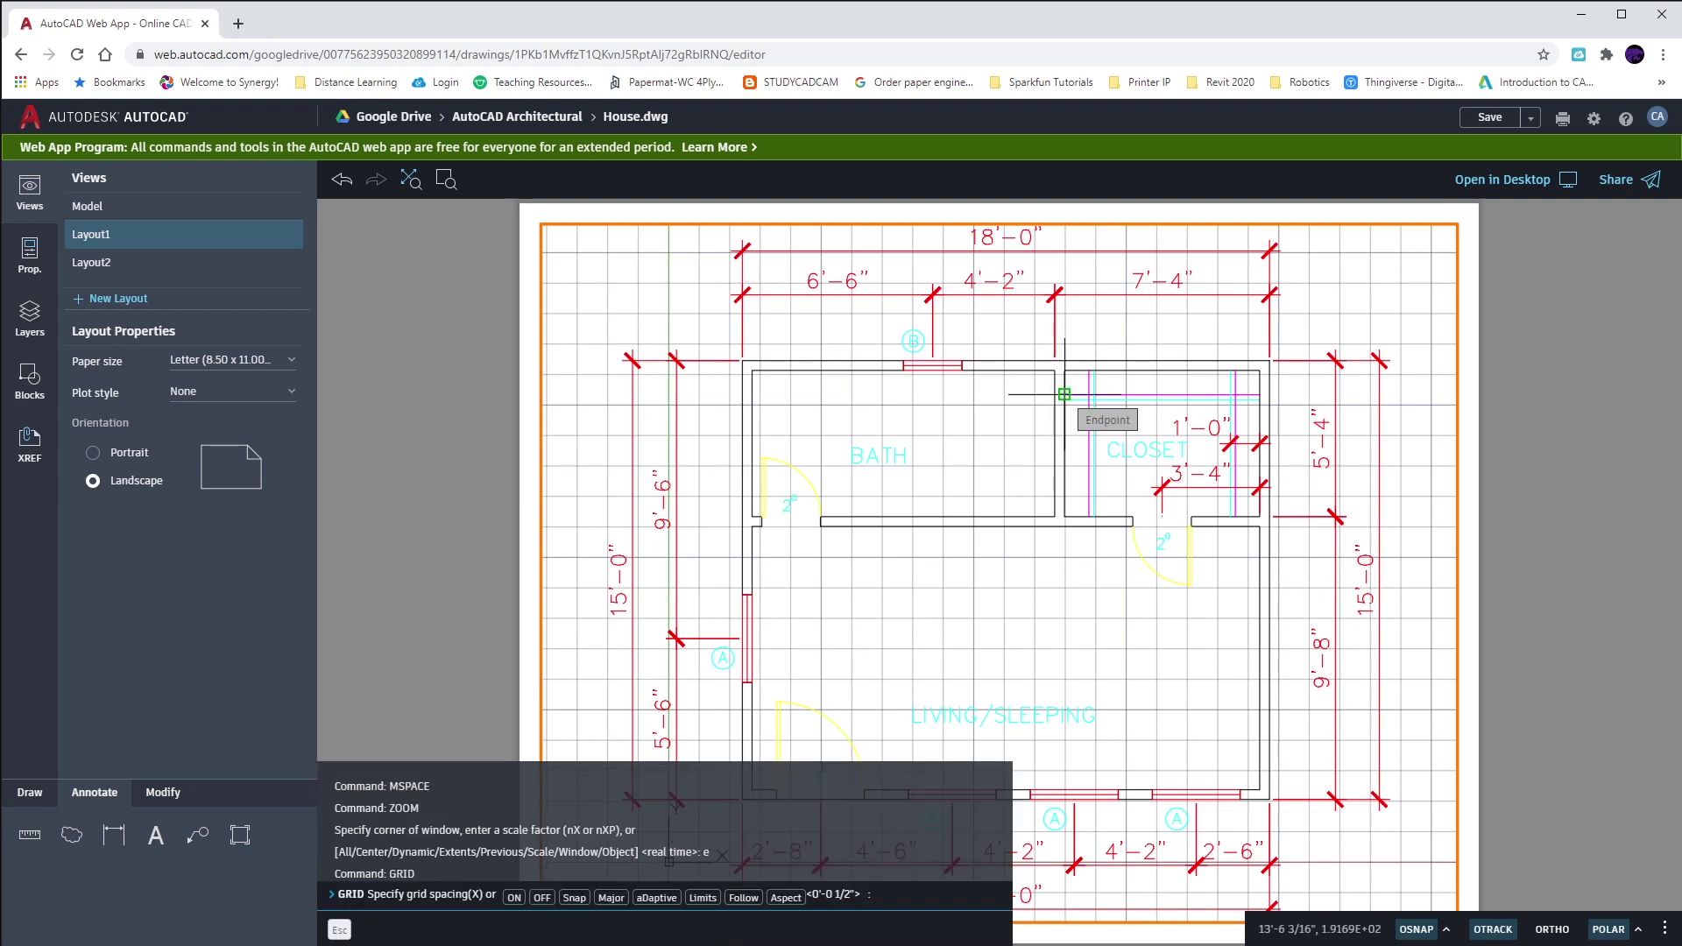
left_click(542, 897)
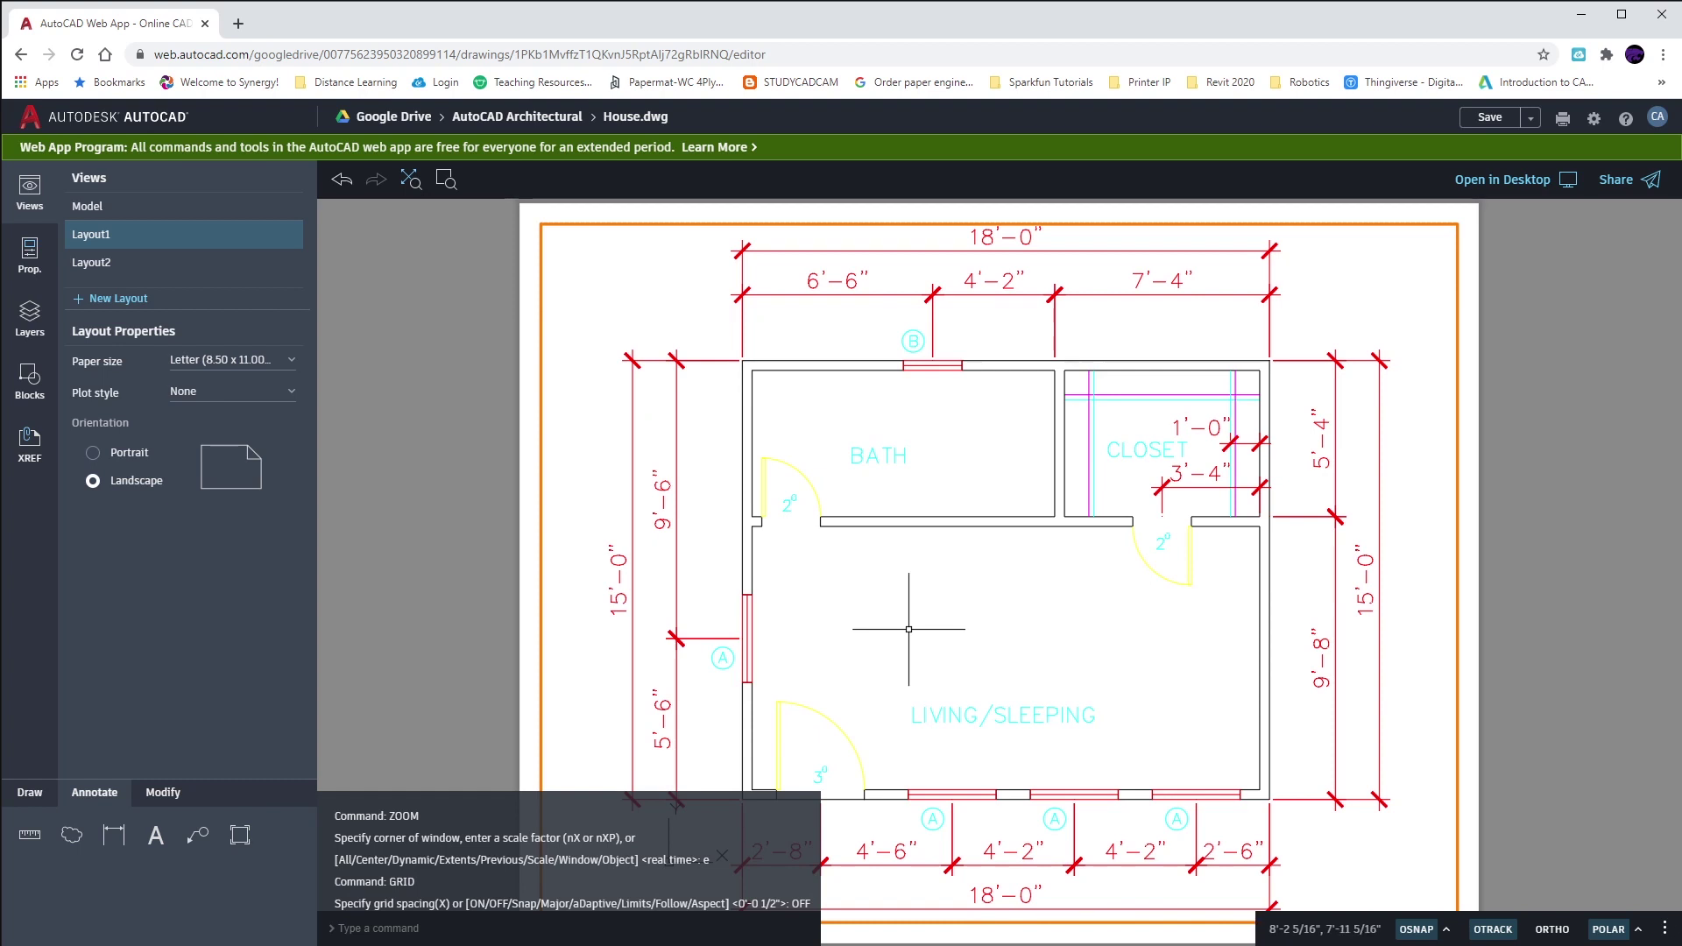
In Model, draw a closed five-point line star inside the LIVING/SLEEPING room
left_click(92, 209)
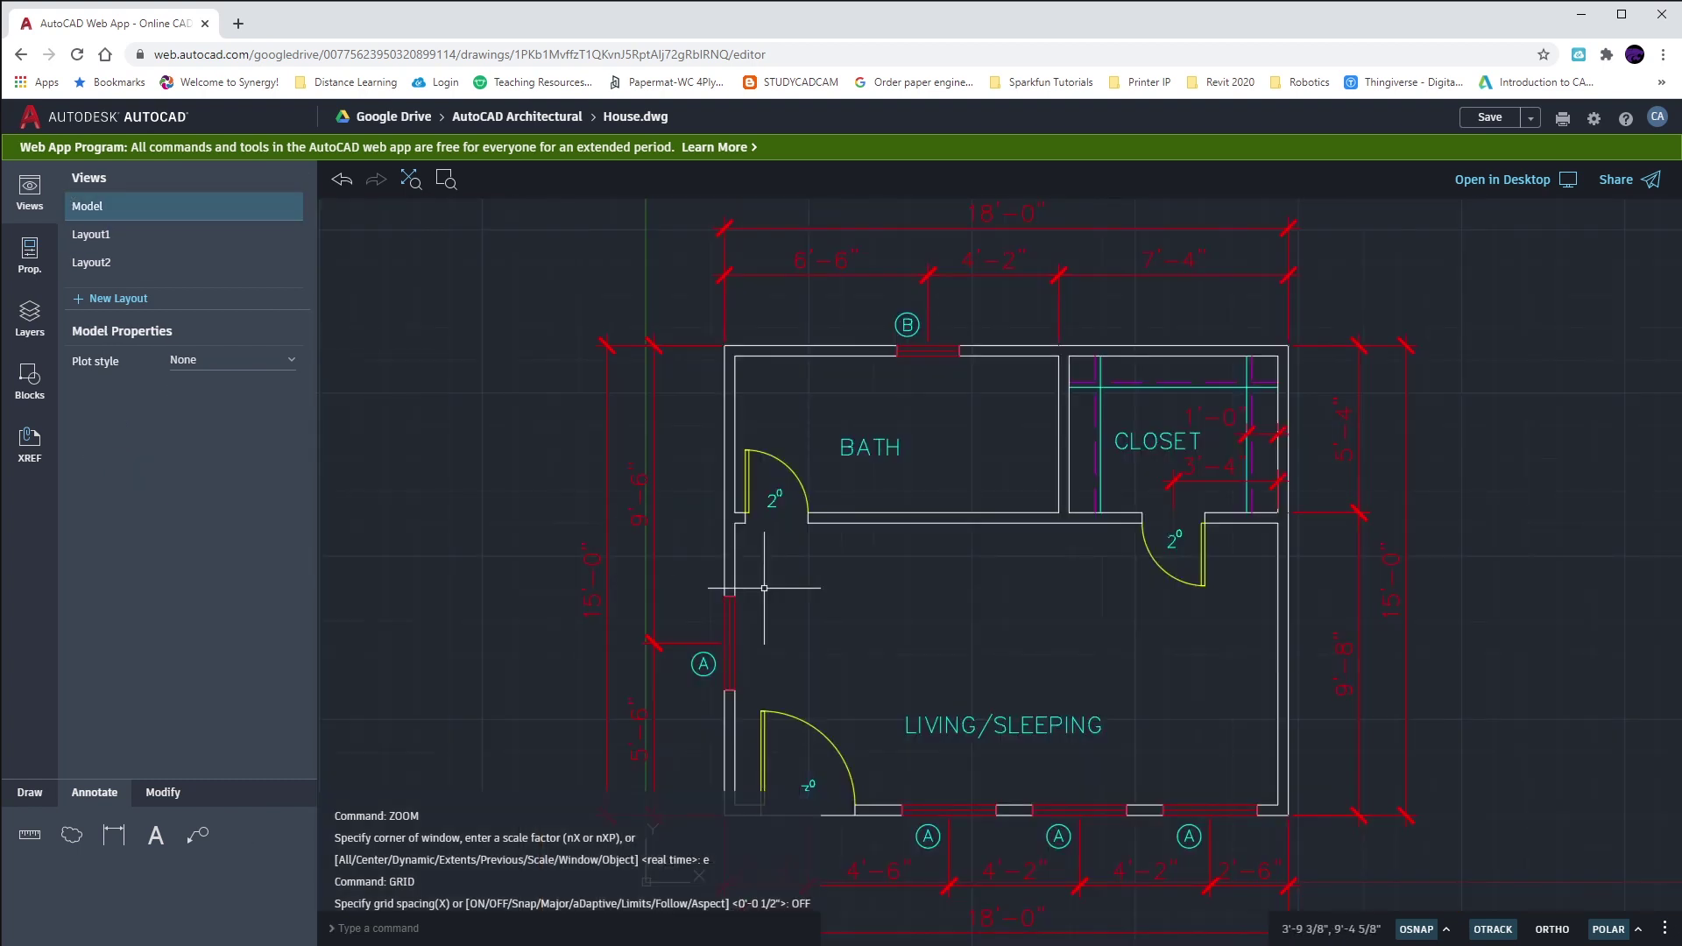
left_click(33, 792)
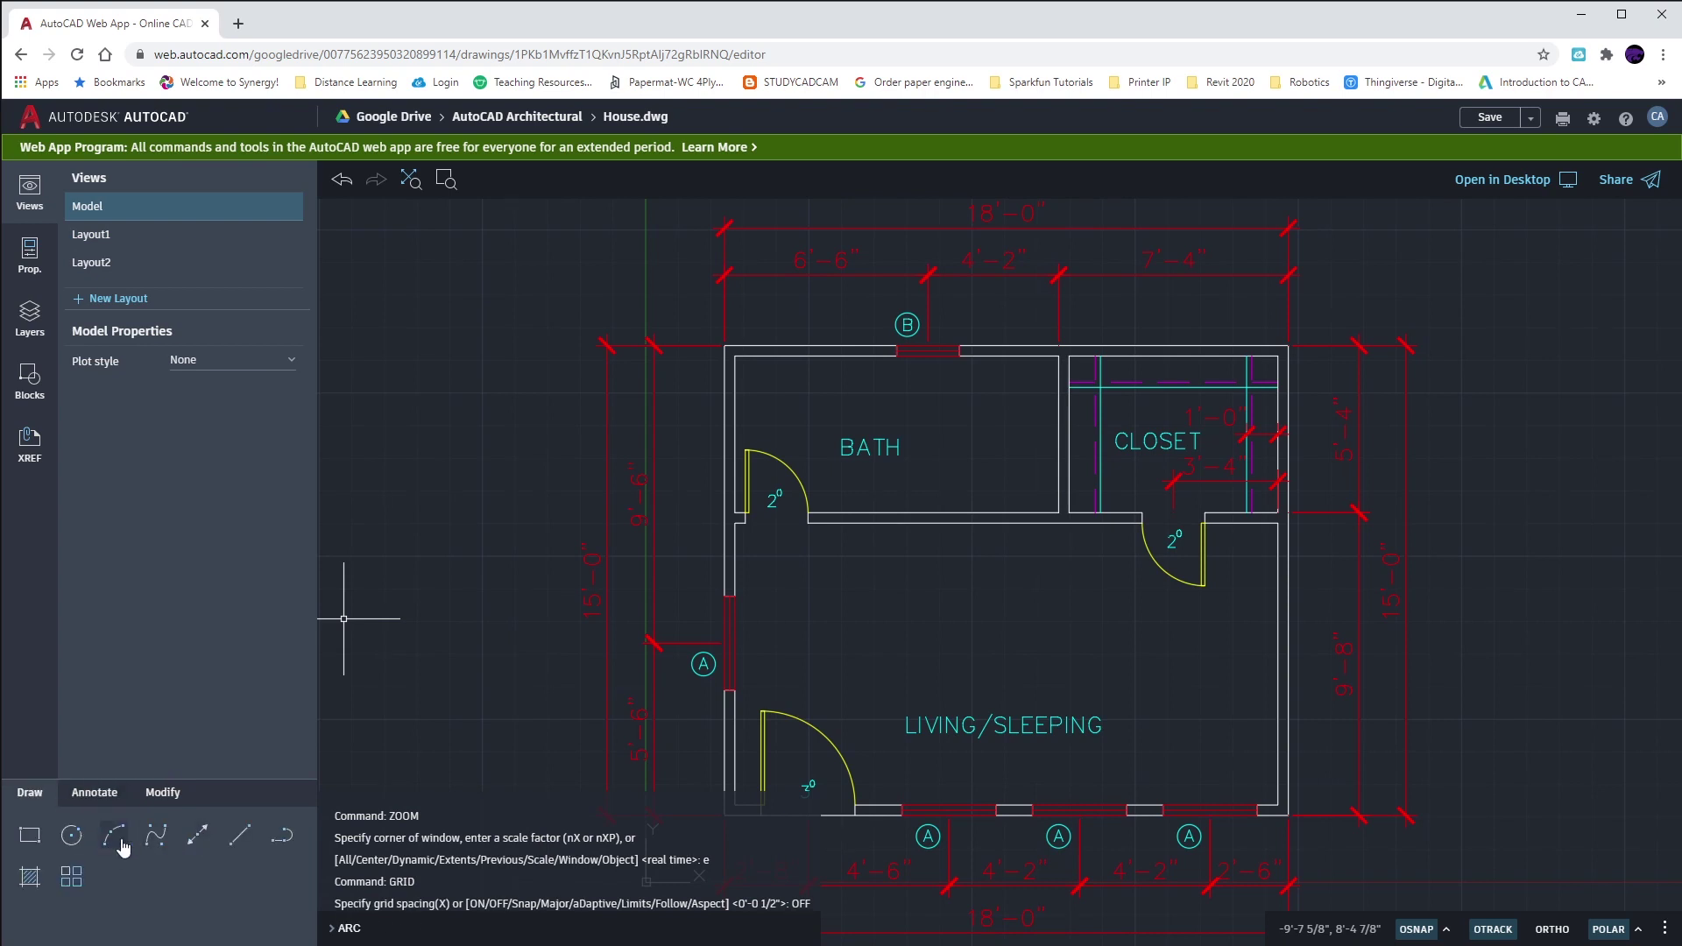
left_click(238, 837)
left_click(921, 671)
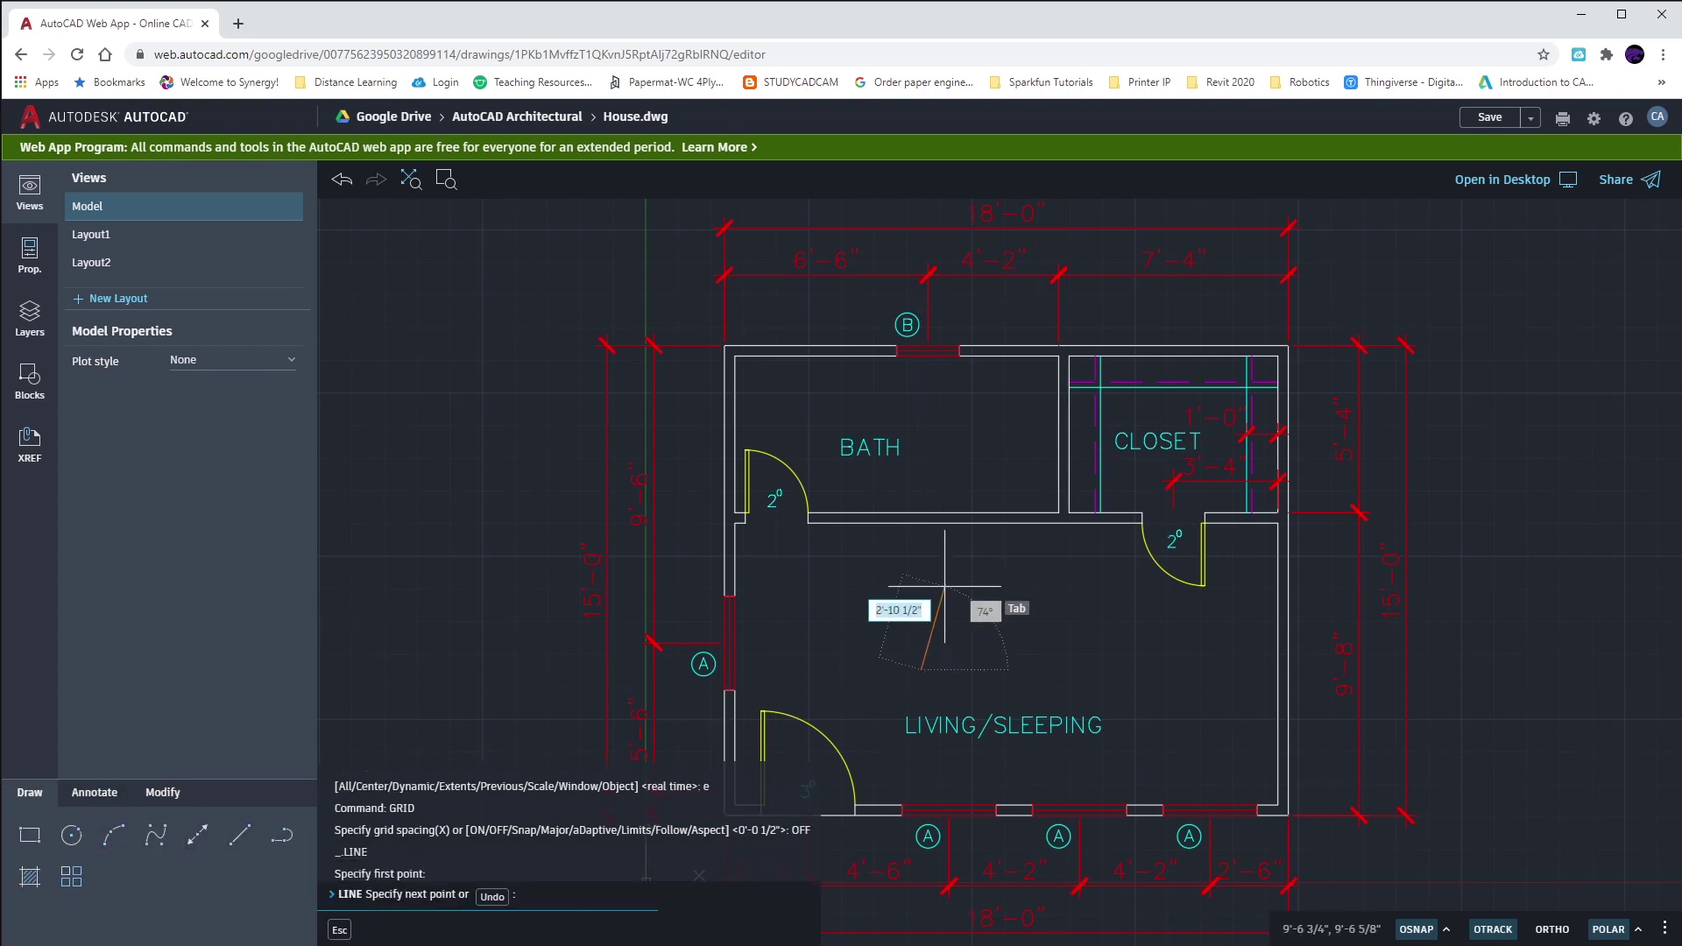
left_click(956, 553)
left_click(994, 673)
left_click(910, 596)
left_click(1051, 595)
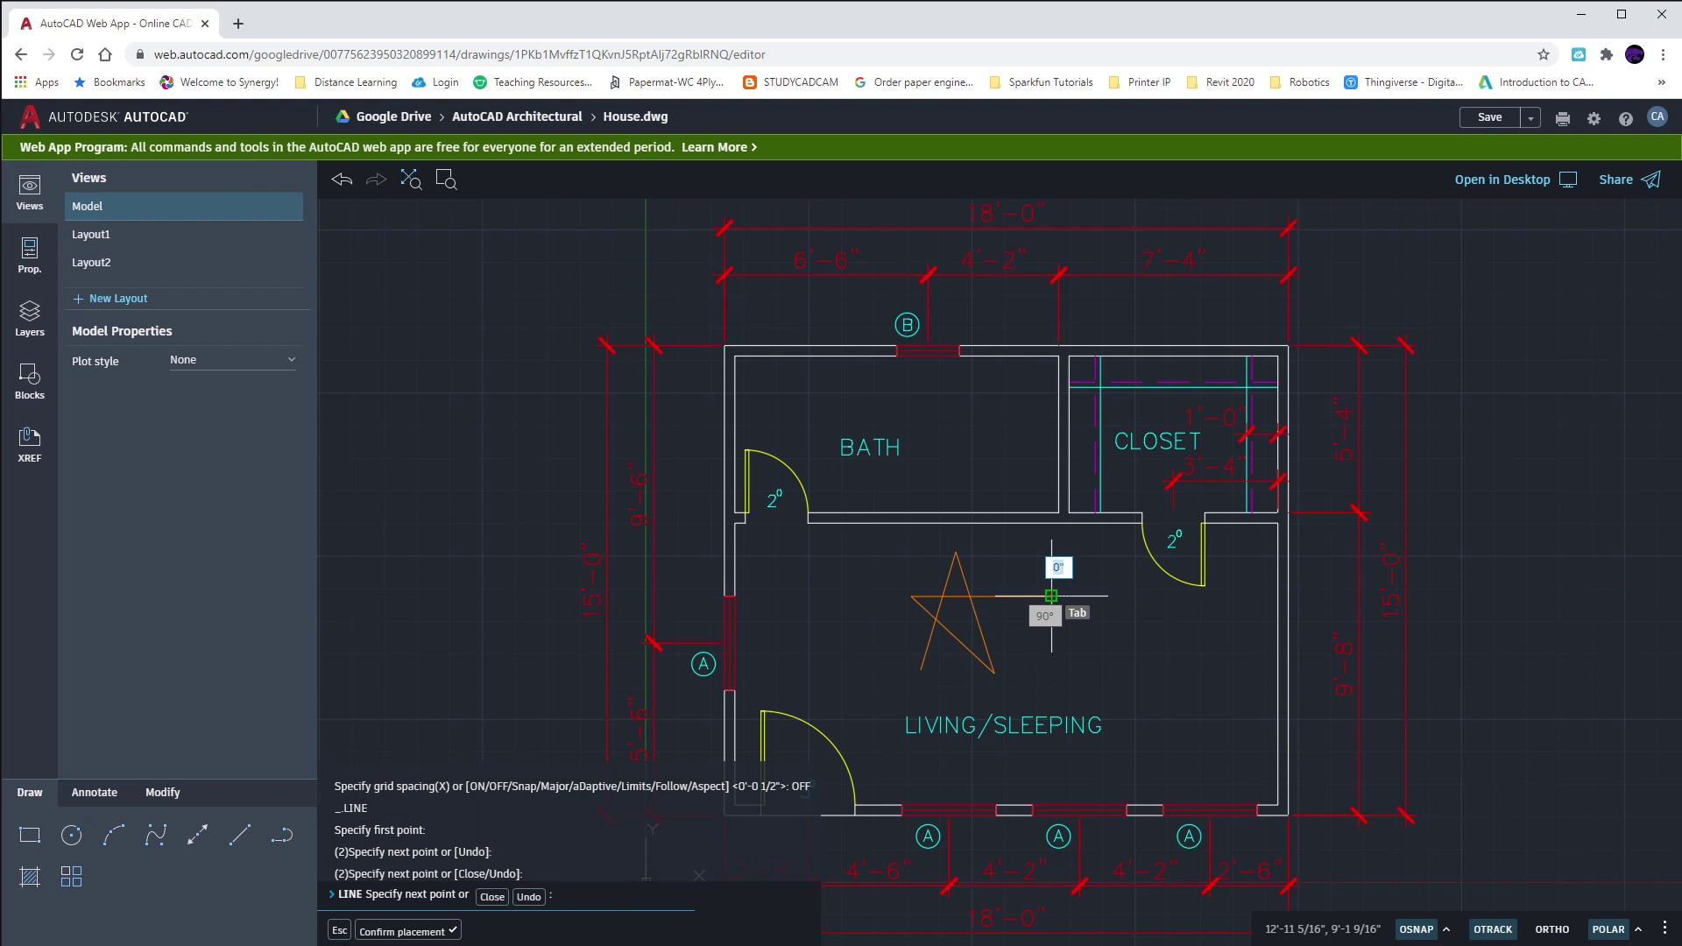
type("c")
key("Return")
key("Escape")
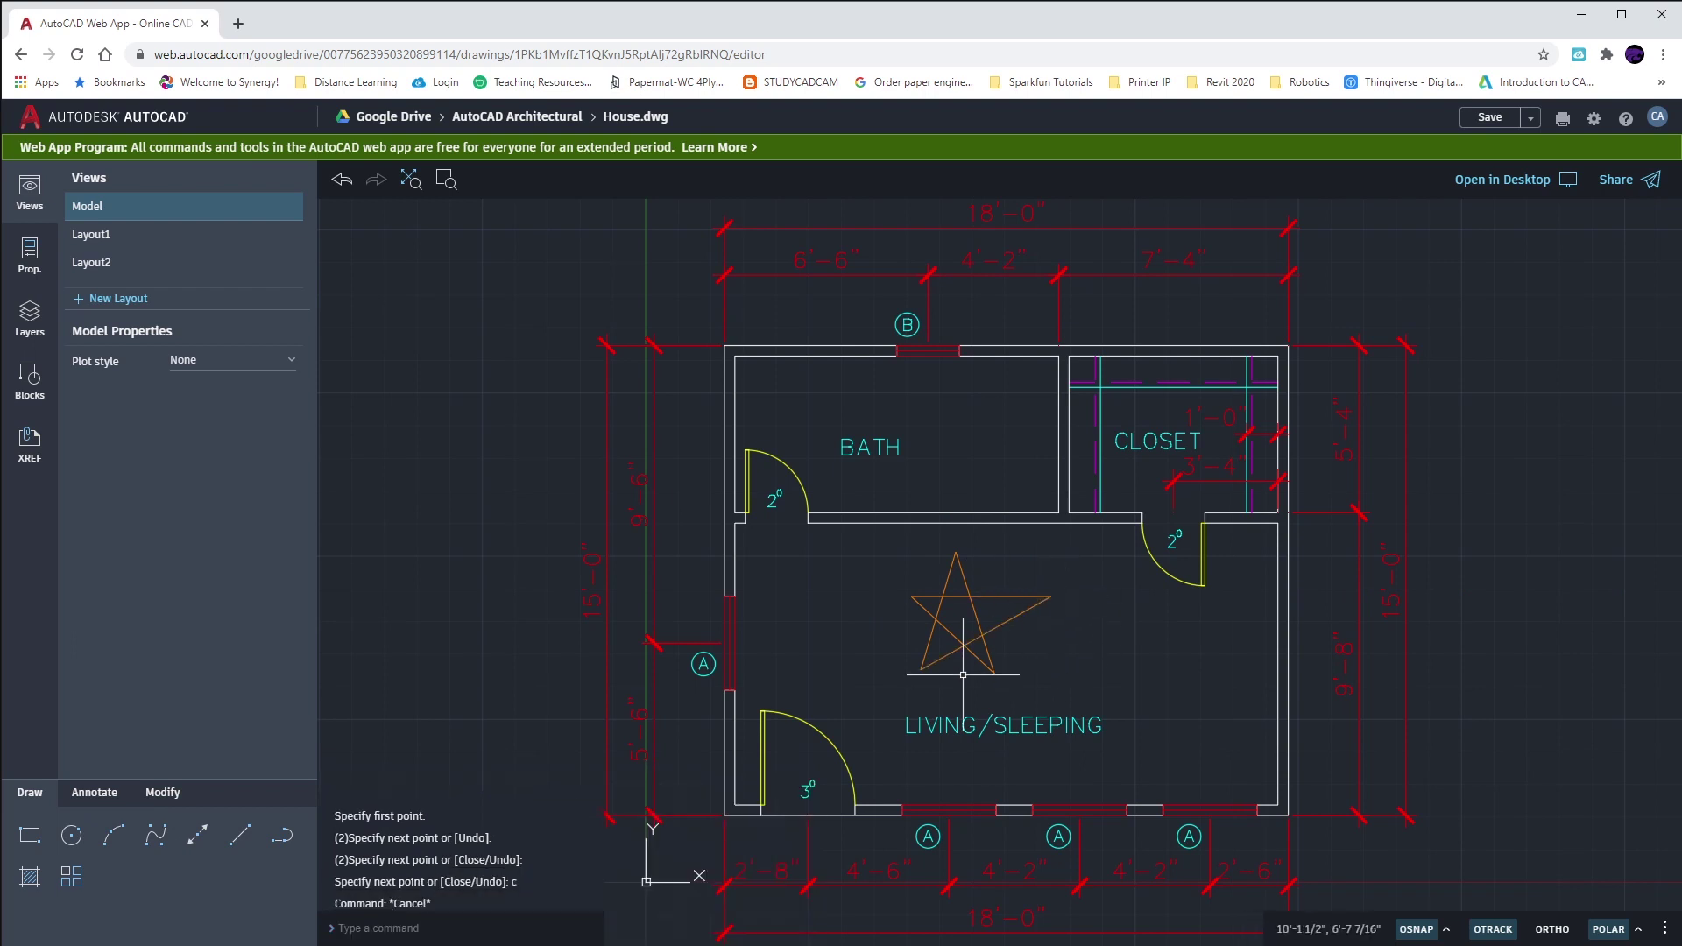
Window-select and delete the orange star, then return to the Layout1 sheet via Model
left_click(114, 235)
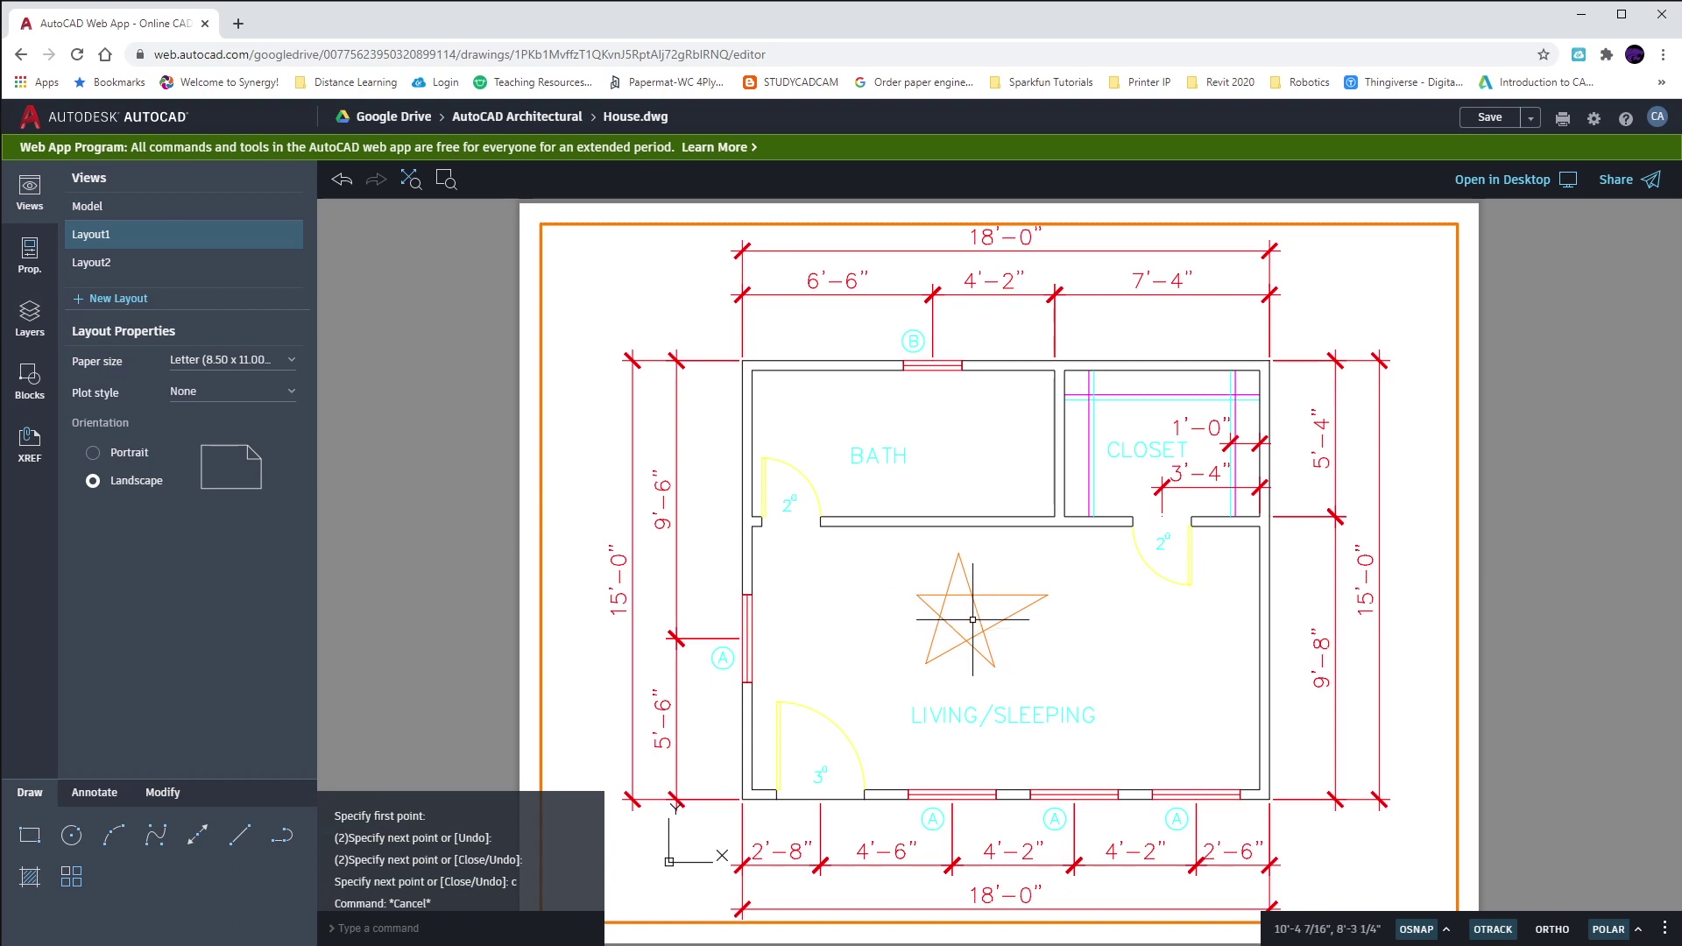
left_click(1056, 701)
left_click(867, 530)
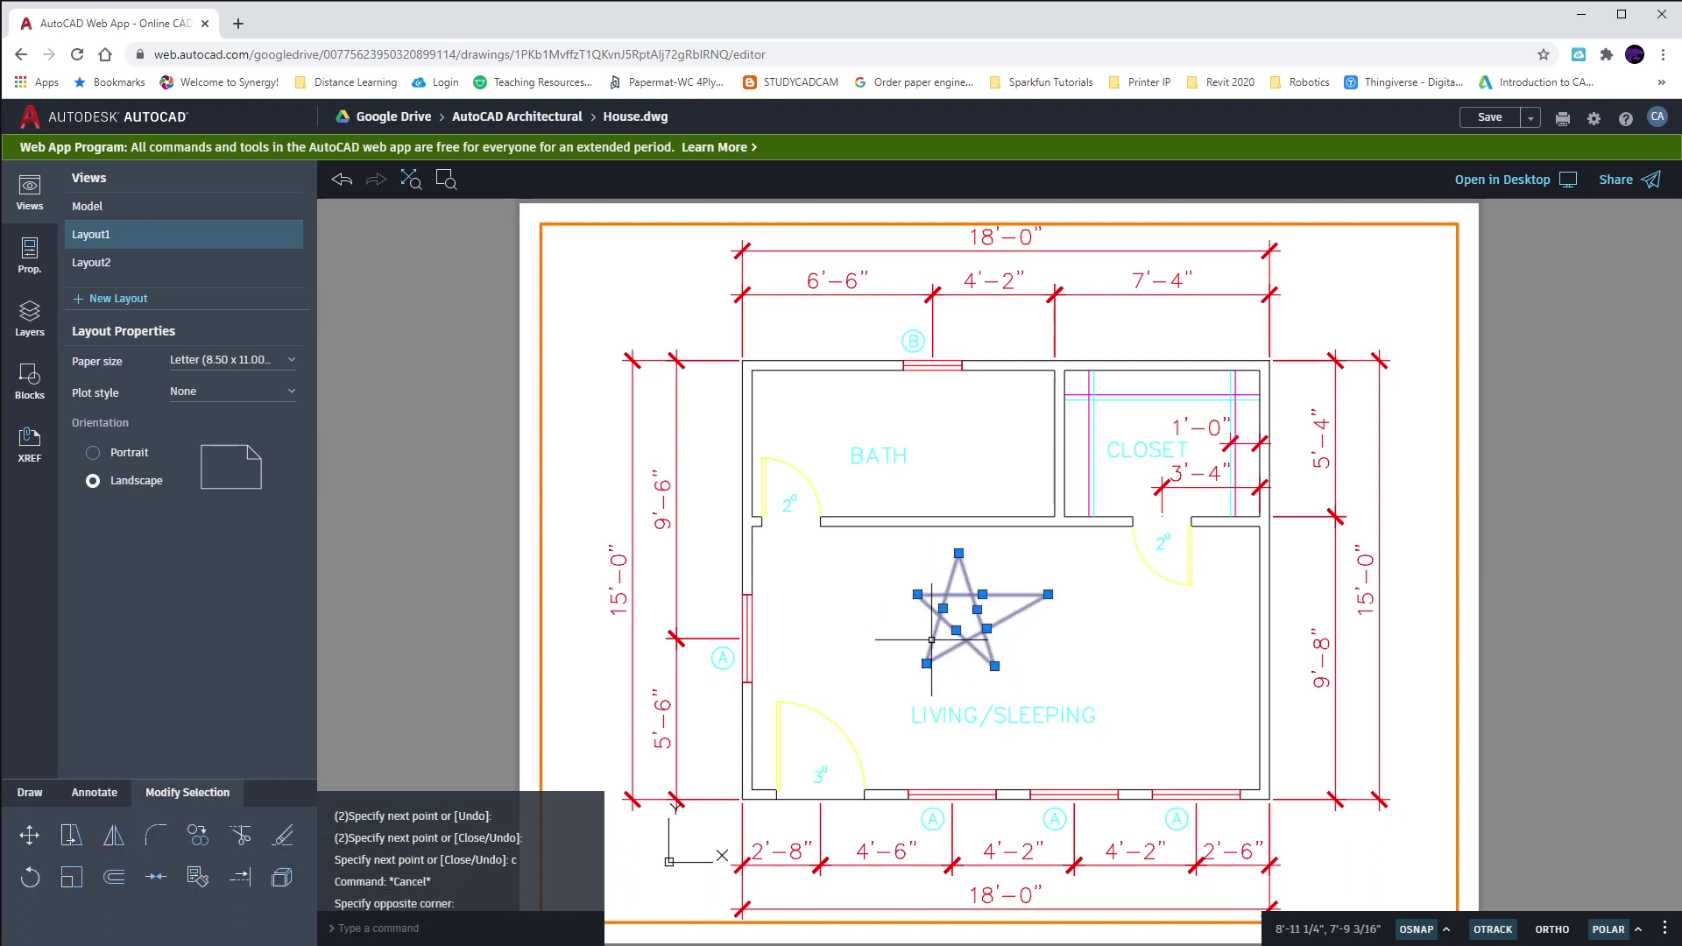
key("Delete")
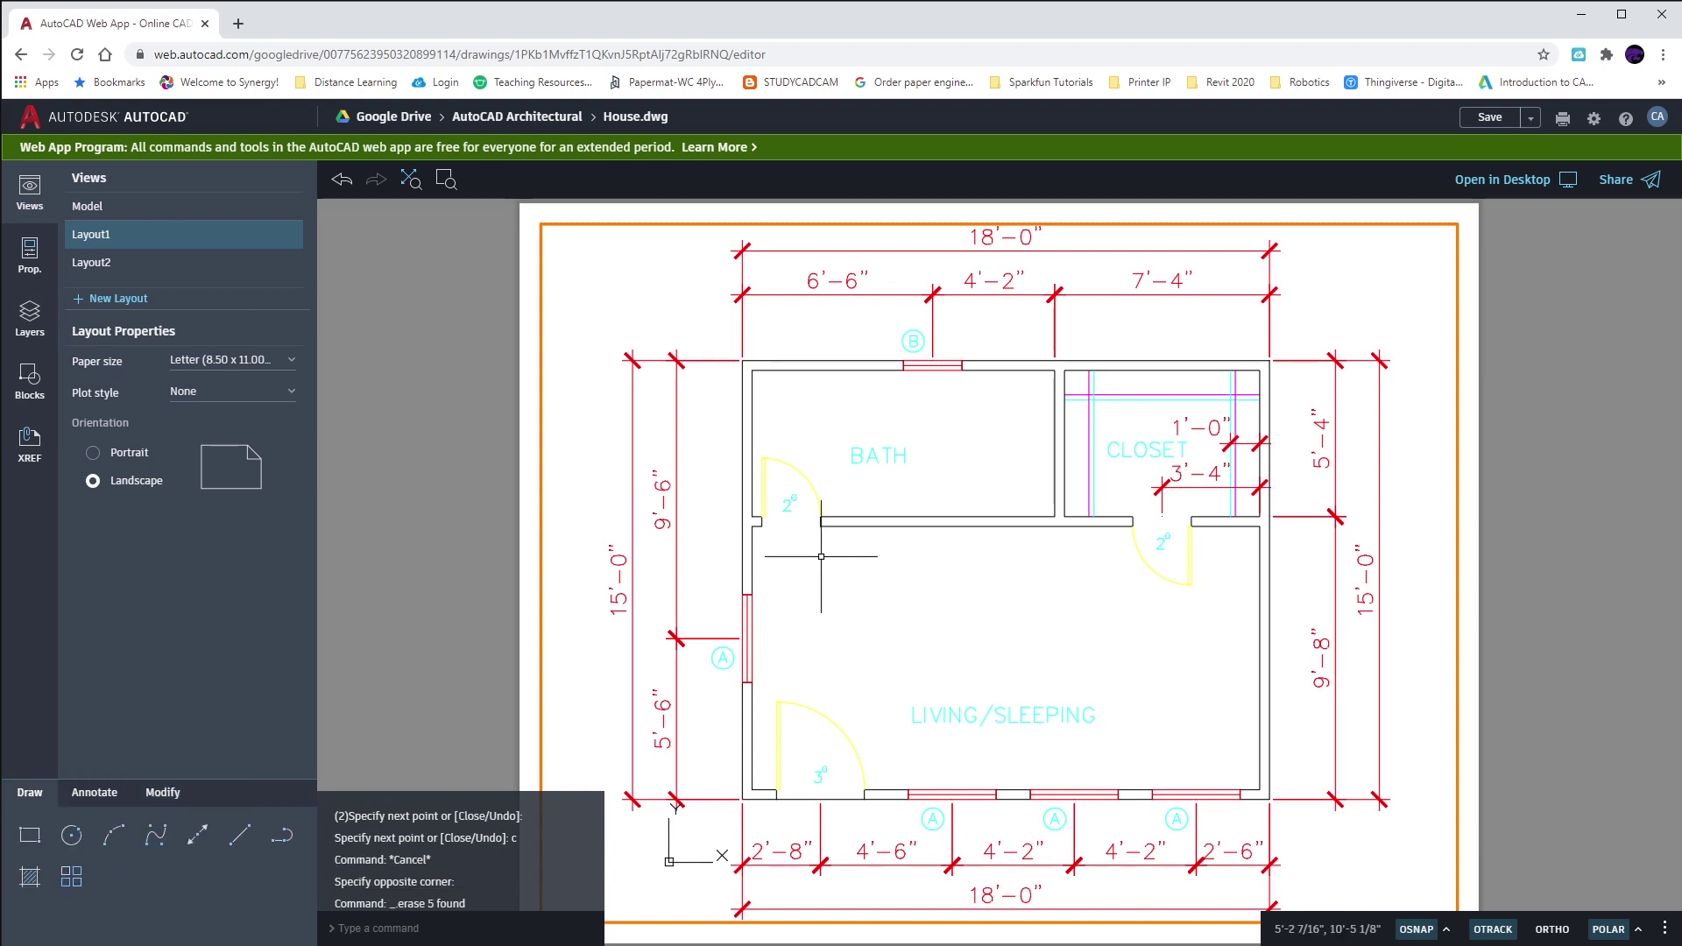
left_click(149, 209)
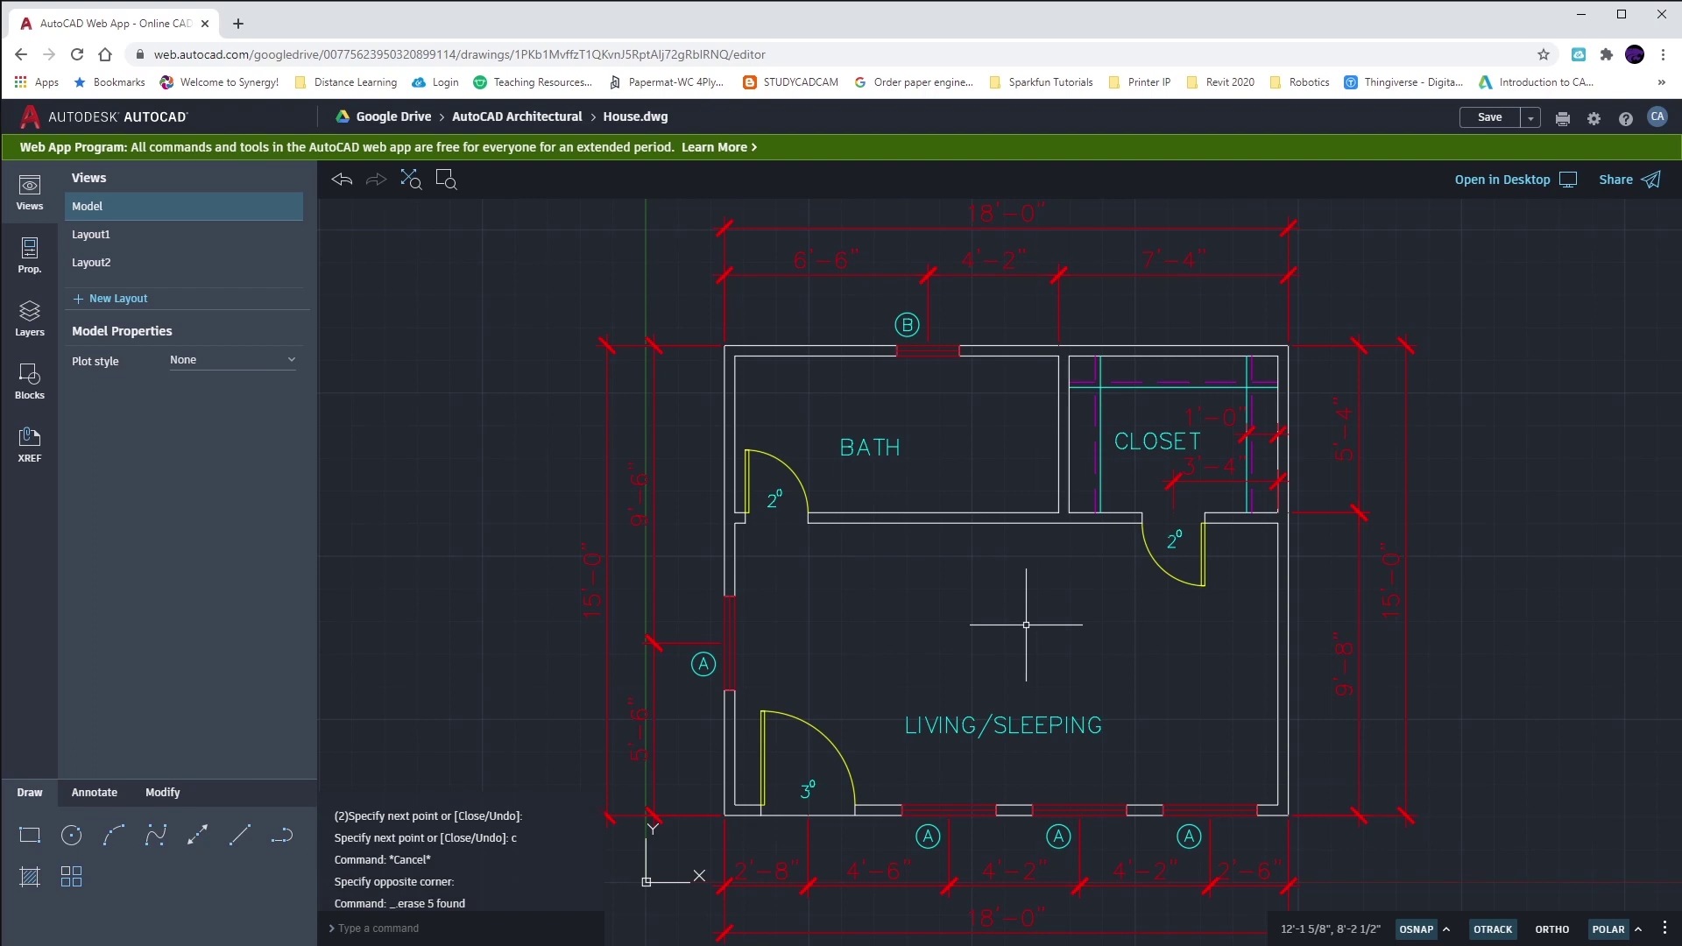
left_click(161, 238)
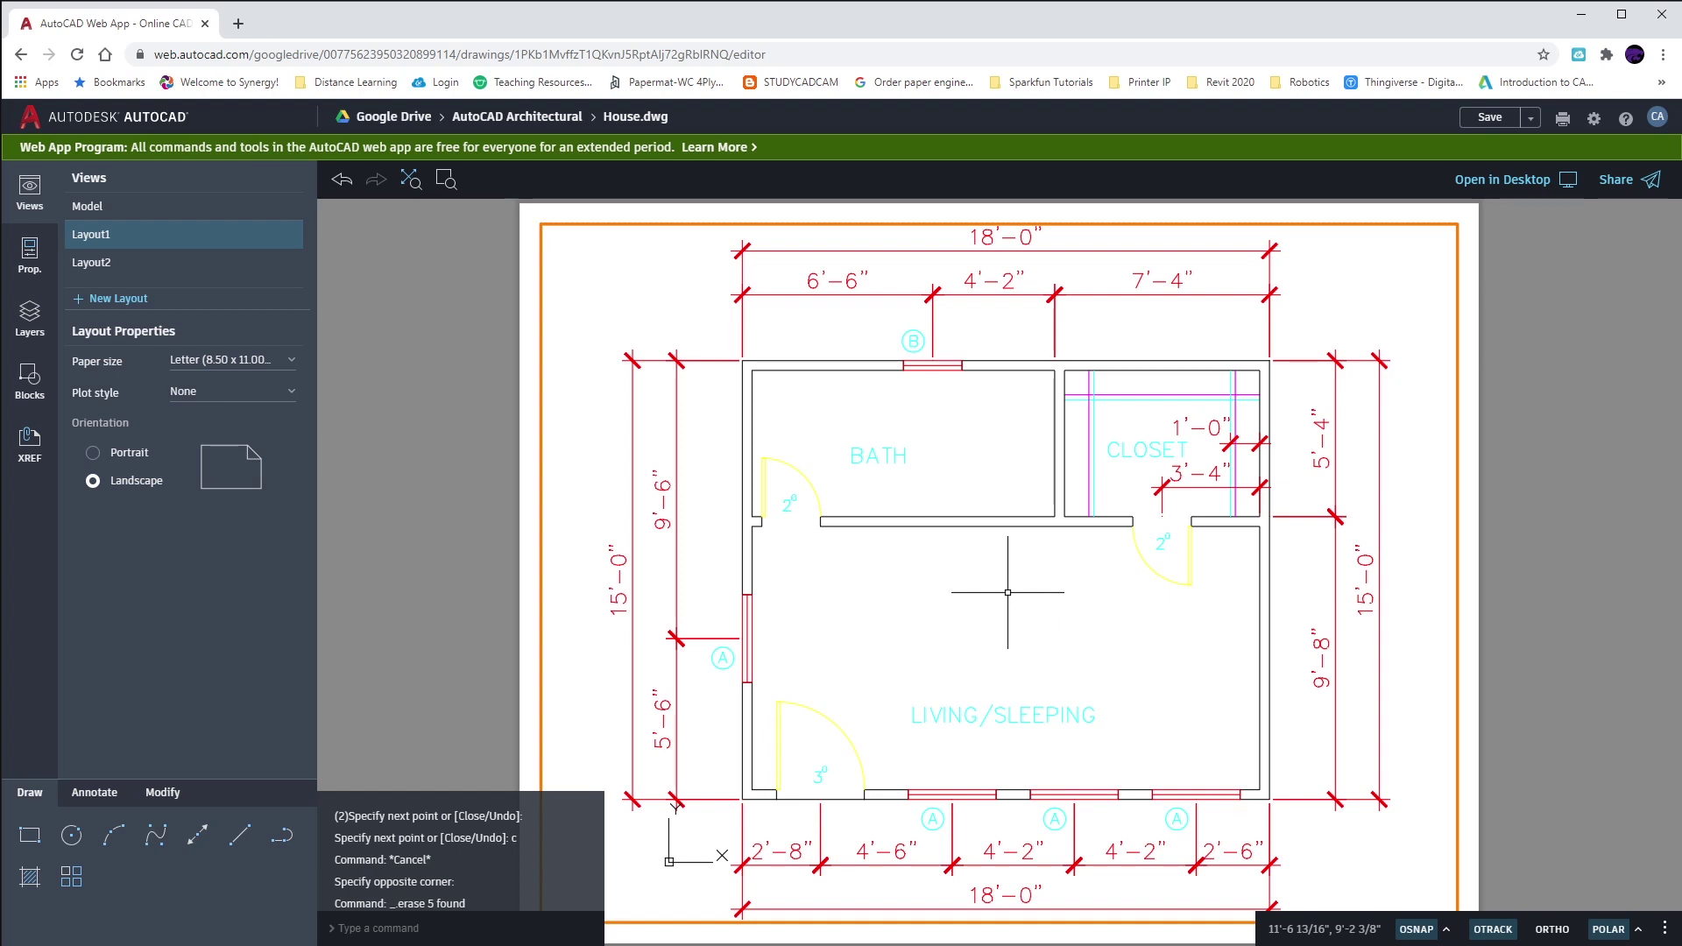
Switch to Model and back to Layout1, then zoom in on the closet
left_click(149, 205)
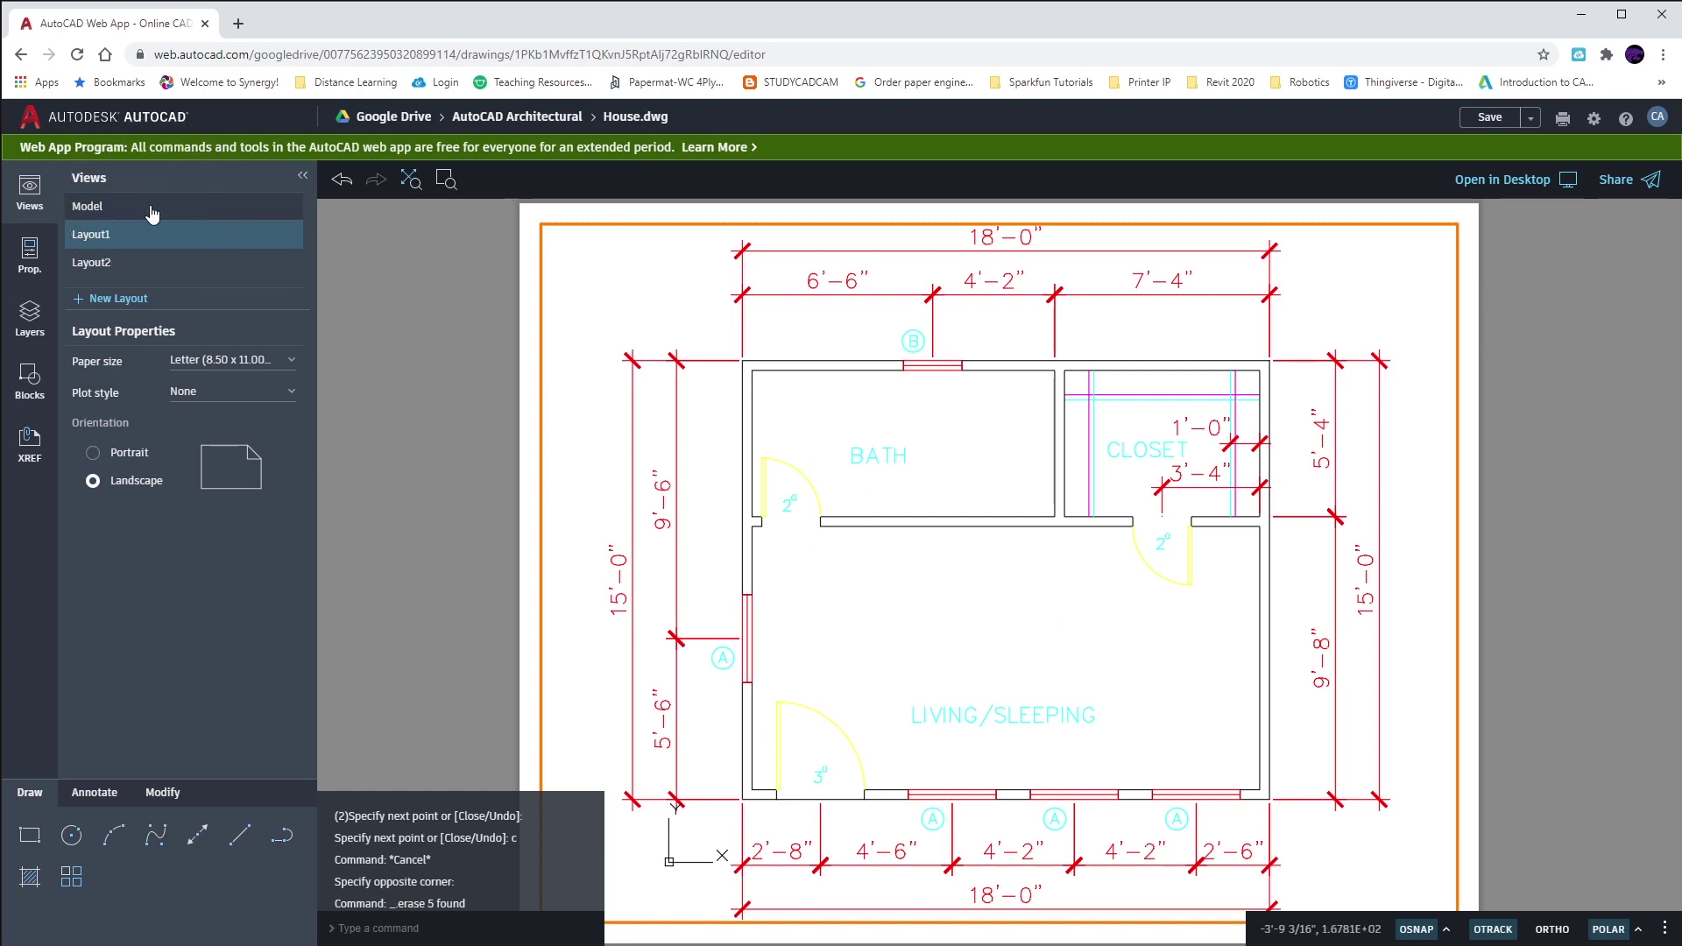
left_click(221, 246)
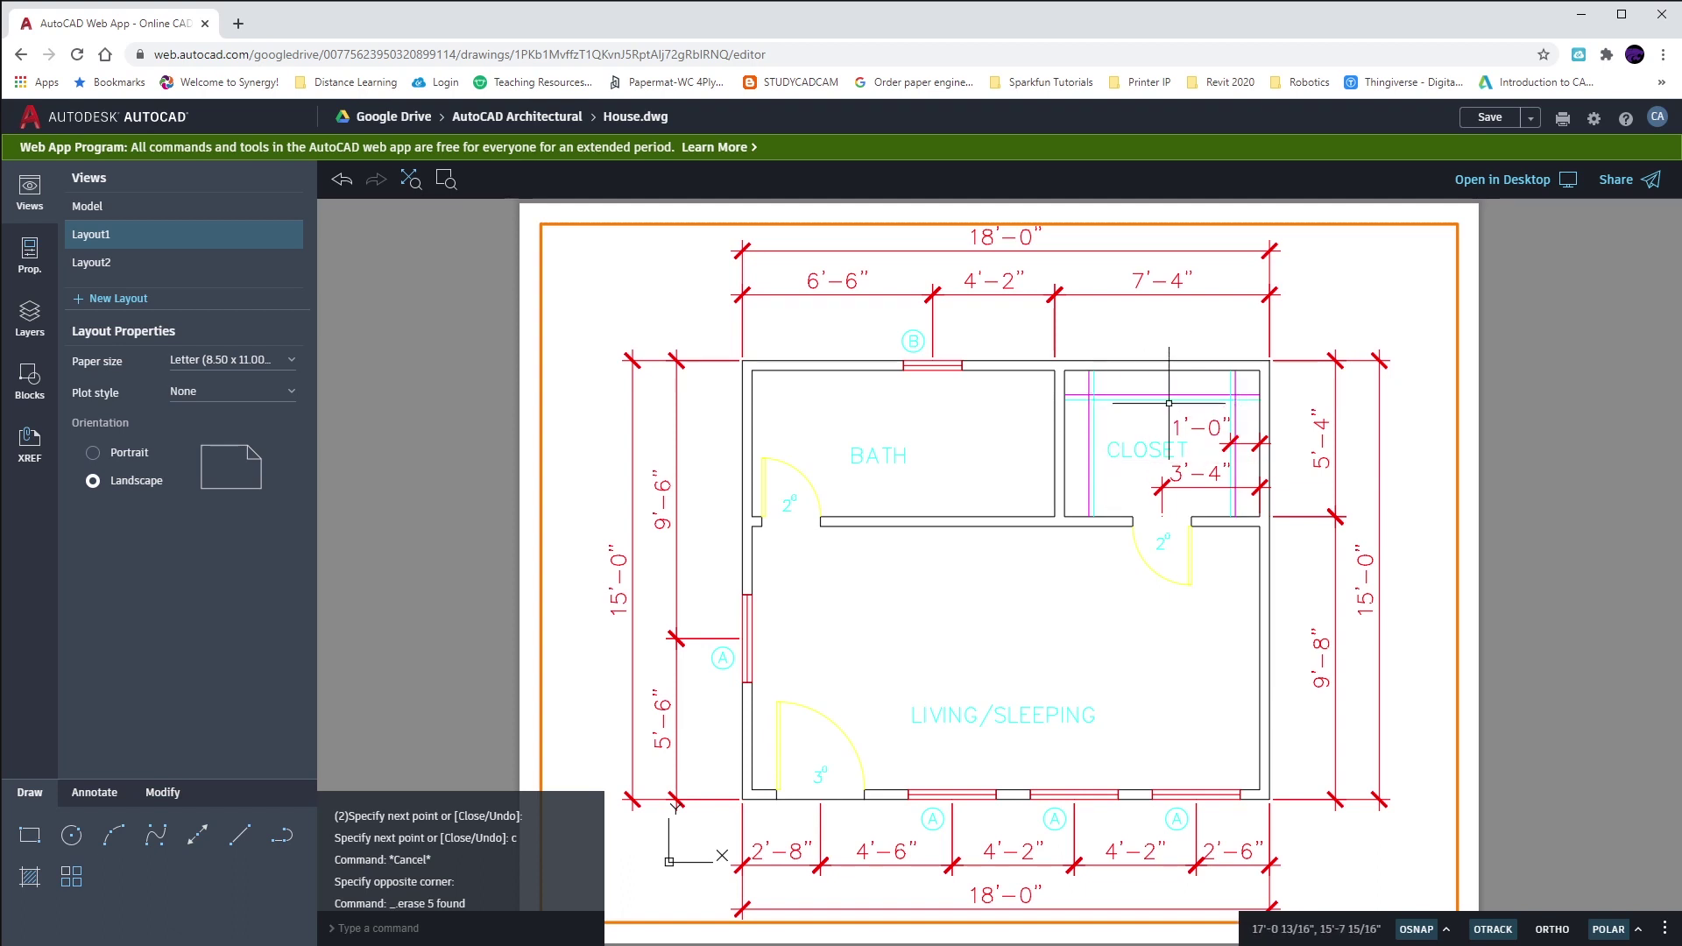
scroll(1169, 403, "up", 4)
Select the closet's top, right and left lines, then clear the selection
left_click(1027, 375)
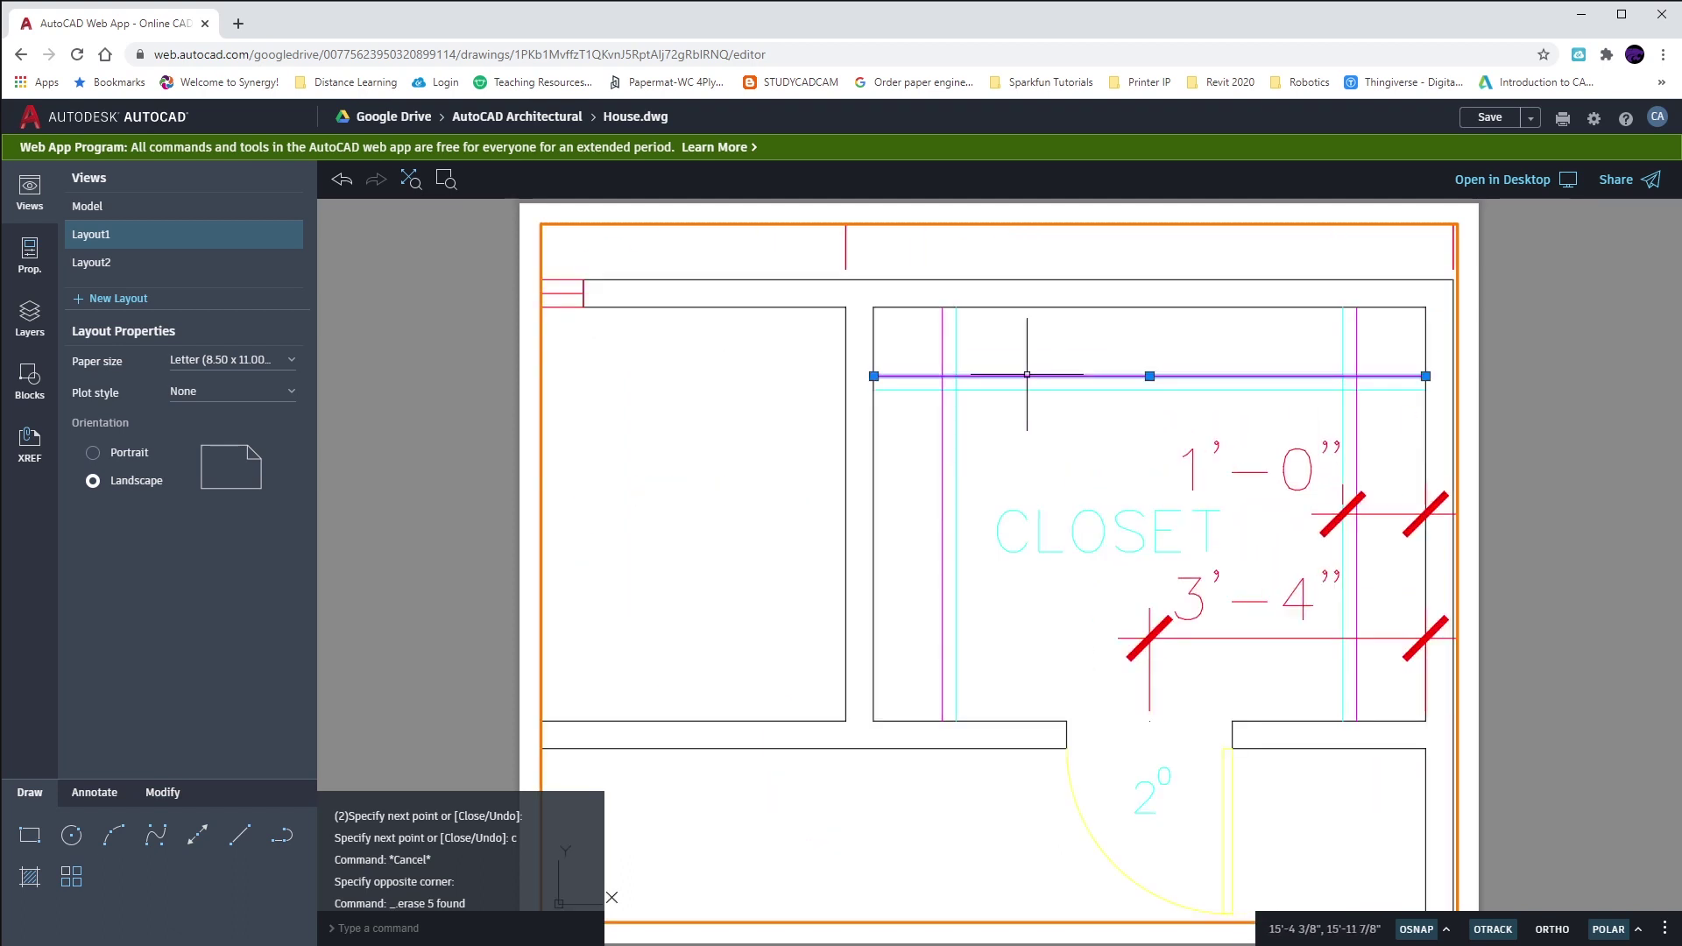
left_click(943, 407)
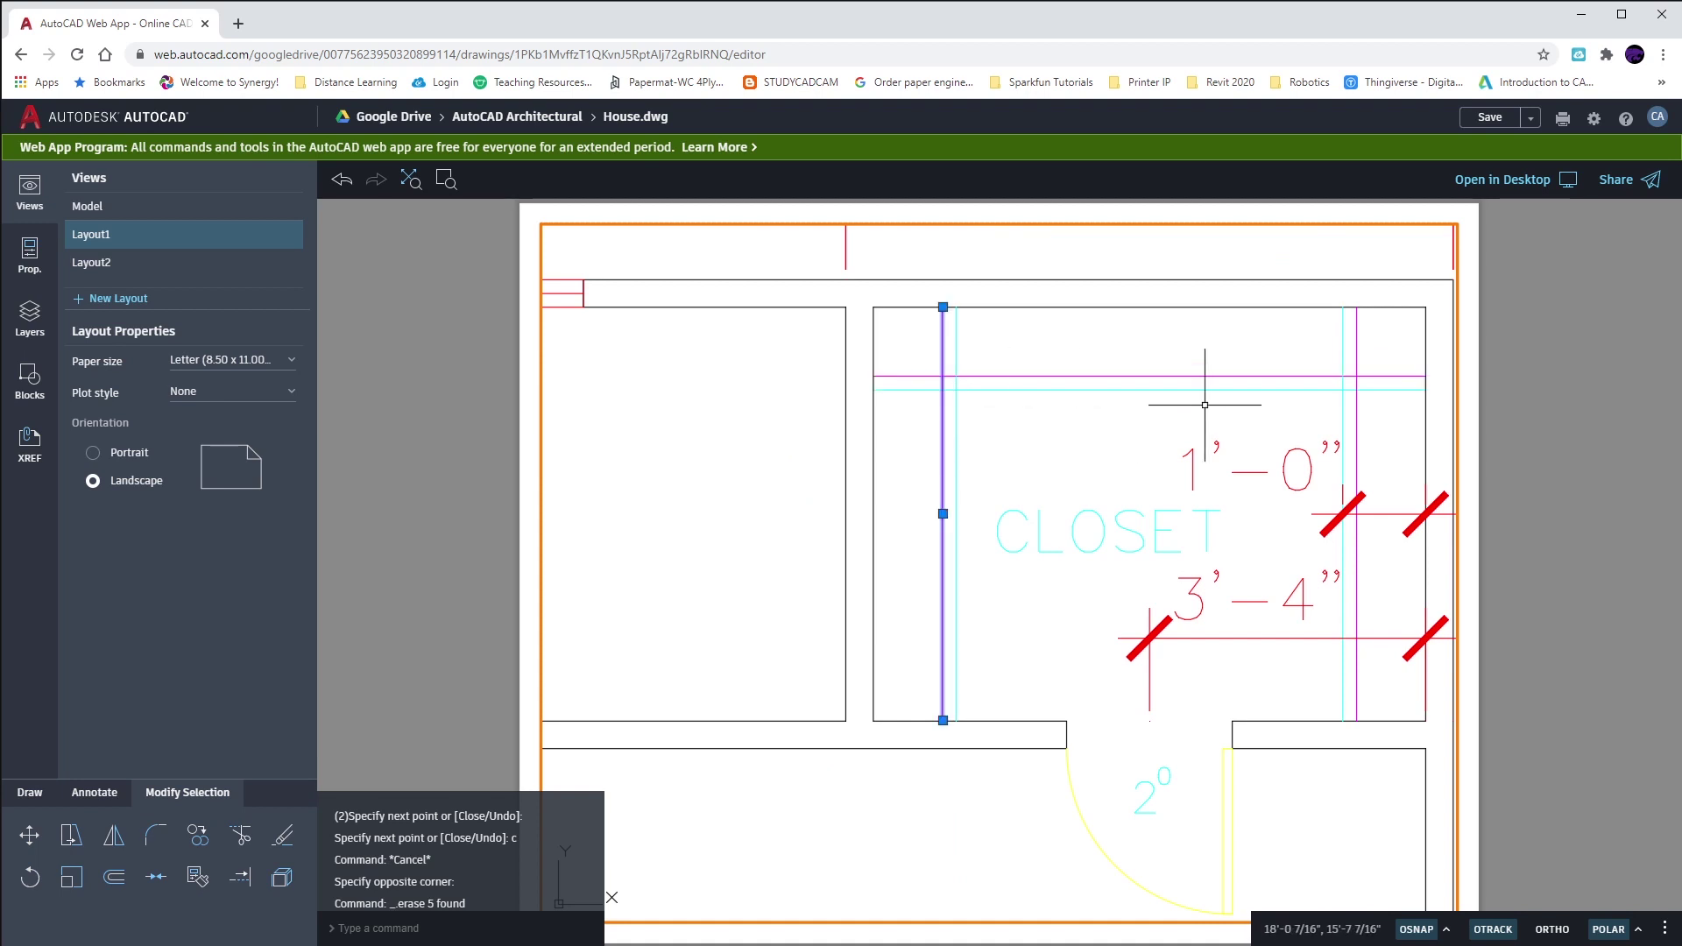
left_click(1351, 385)
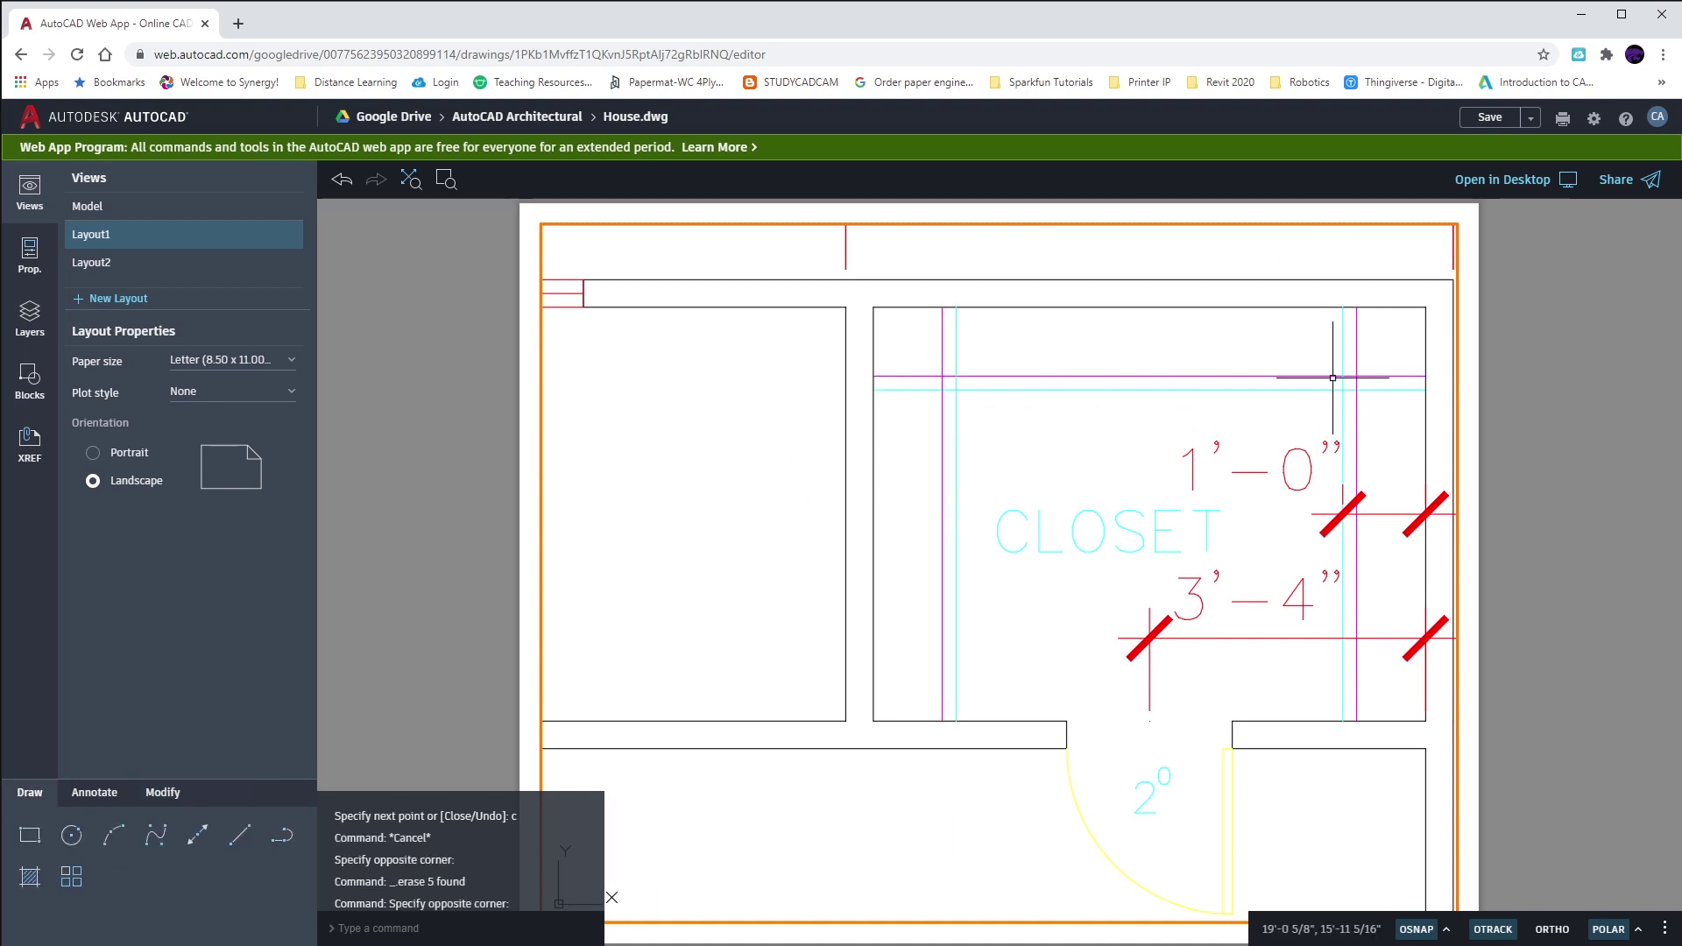
left_click(1332, 377)
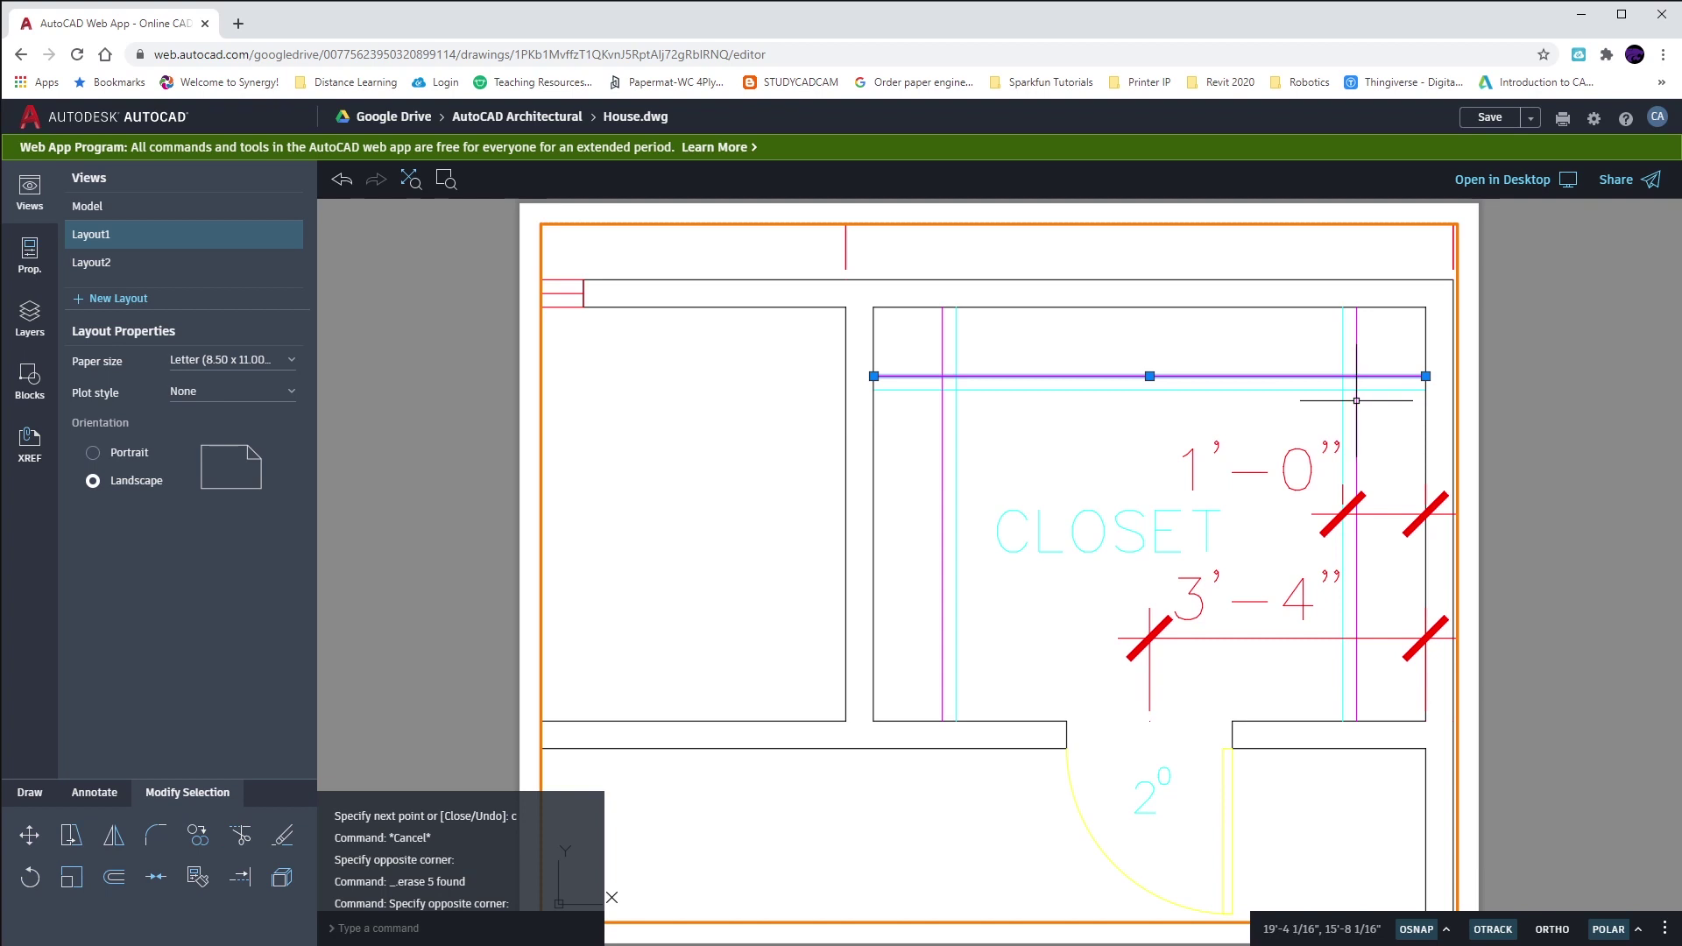
left_click(1356, 401)
left_click(942, 436)
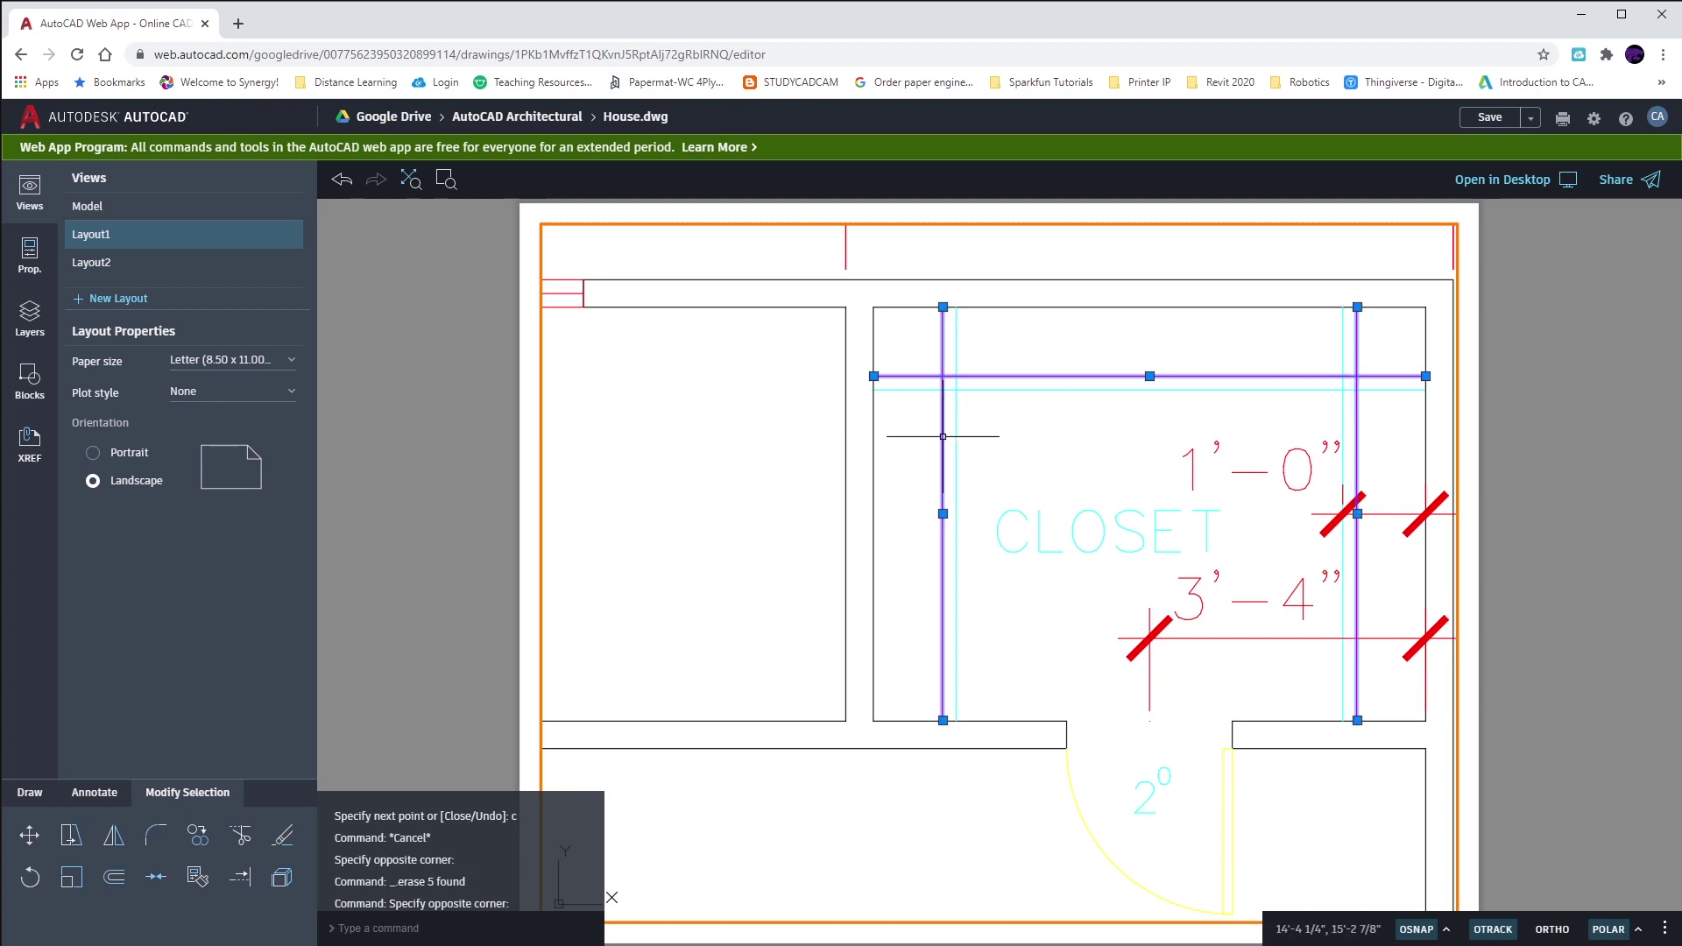
key("Escape")
Pan the plan, then zoom extents (Z, E) so the floor plan fills the viewport
scroll(1031, 594, "down", 5)
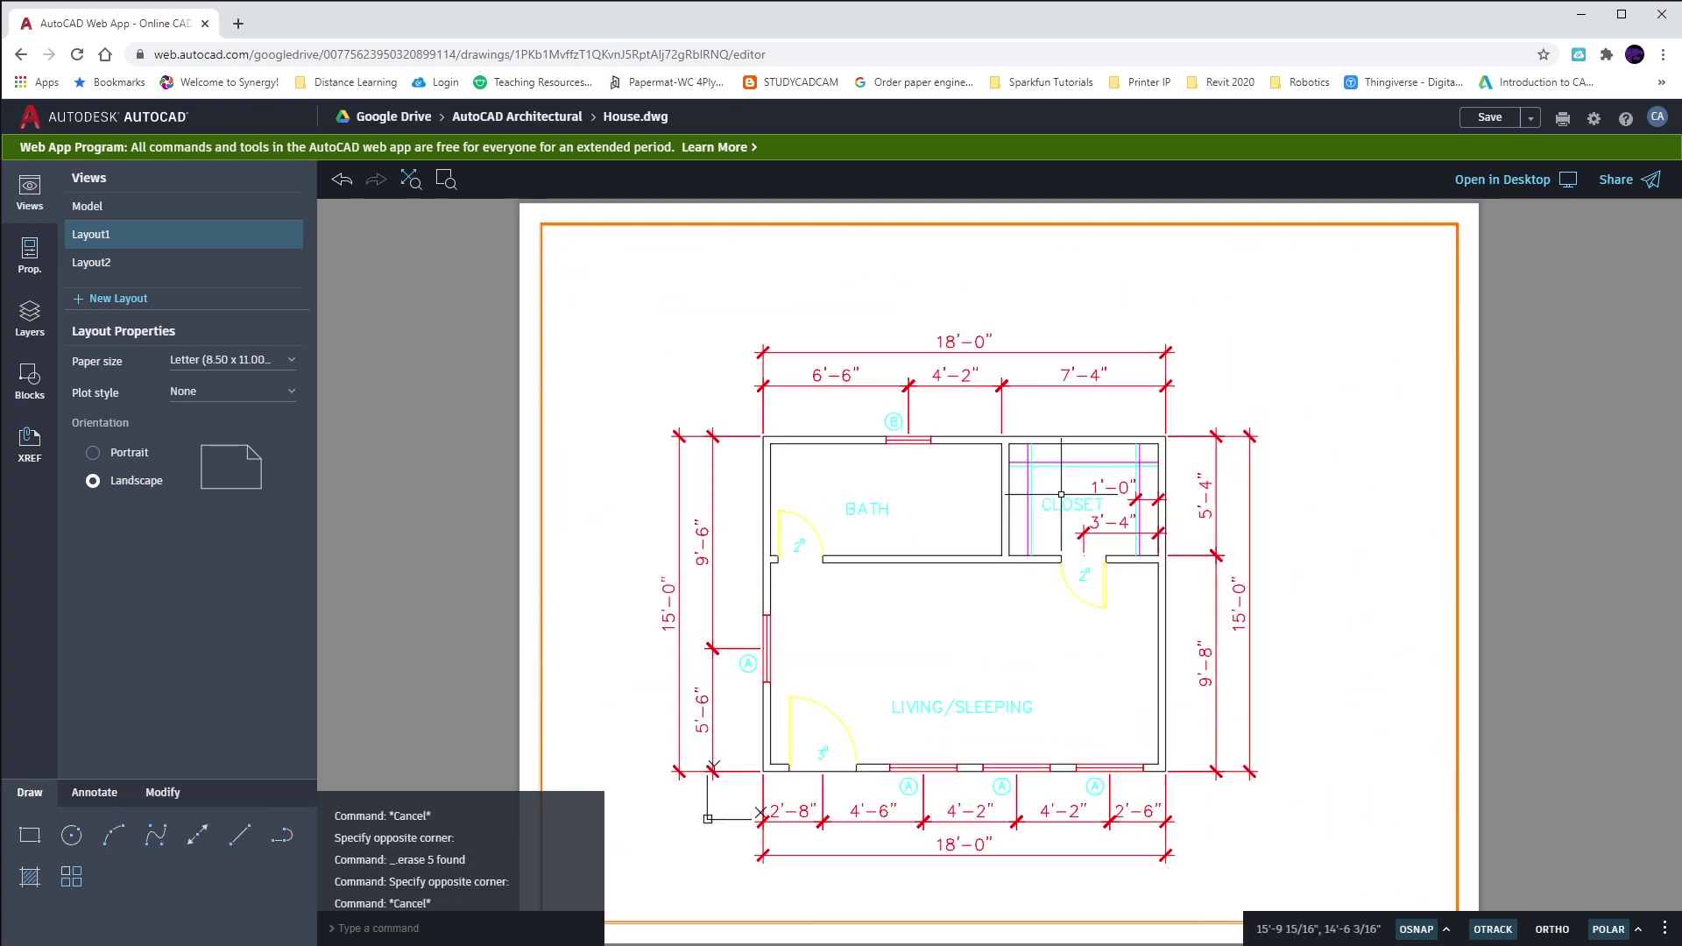
middle_click_drag(1051, 602, 1025, 622)
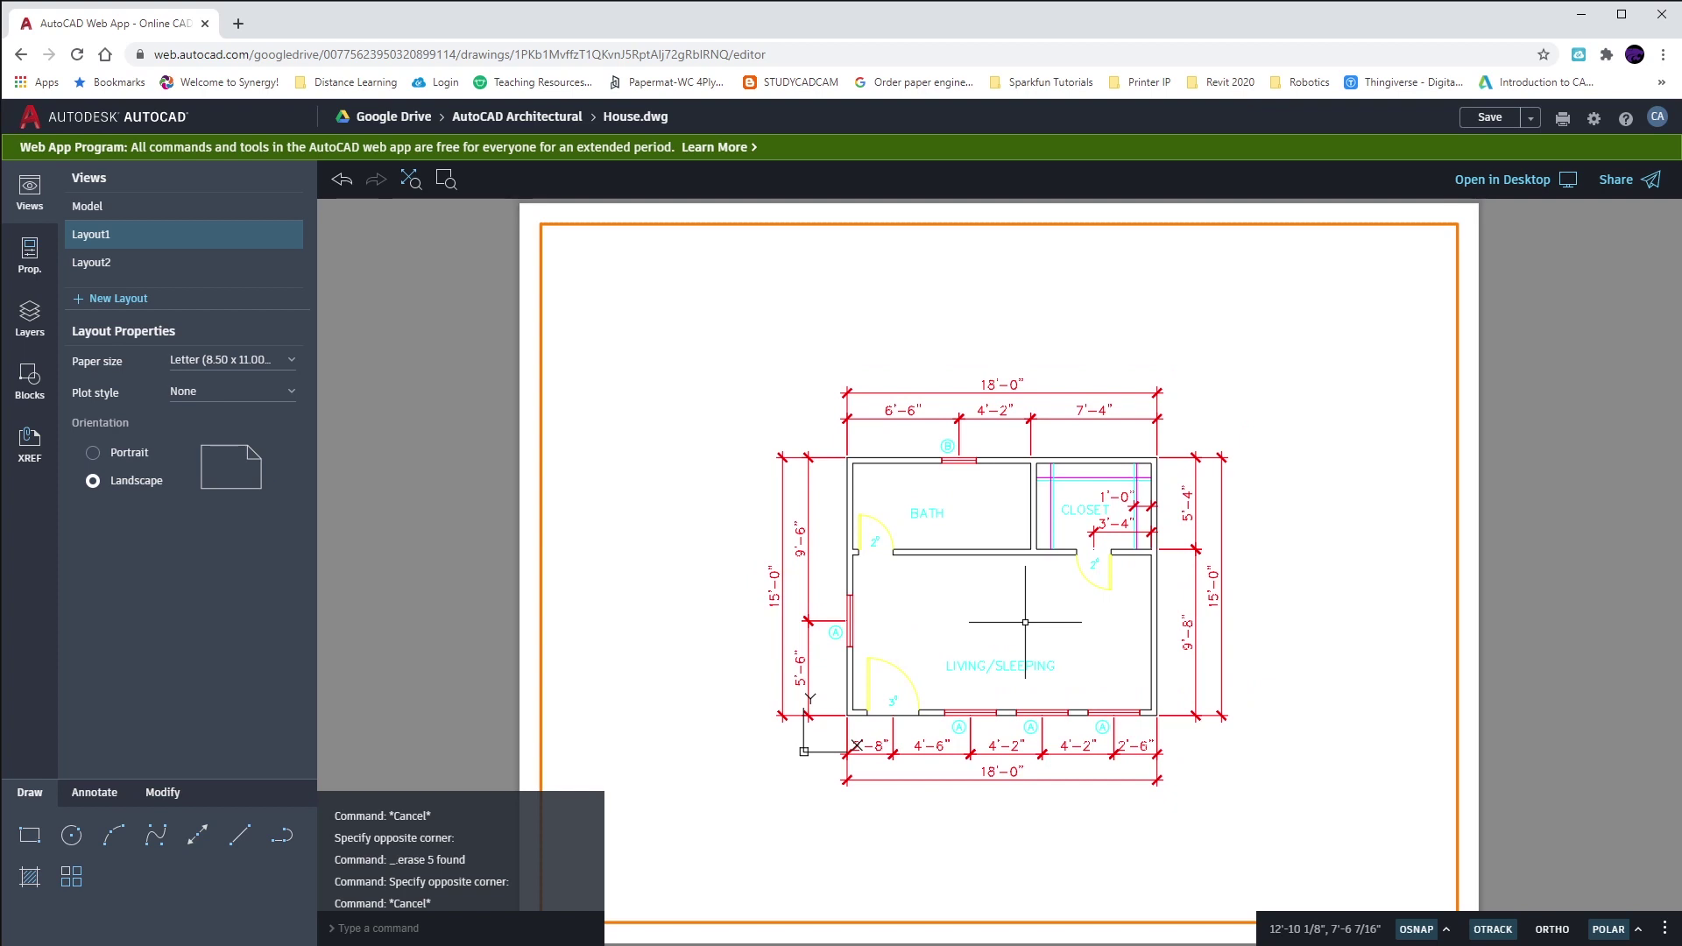
type("z")
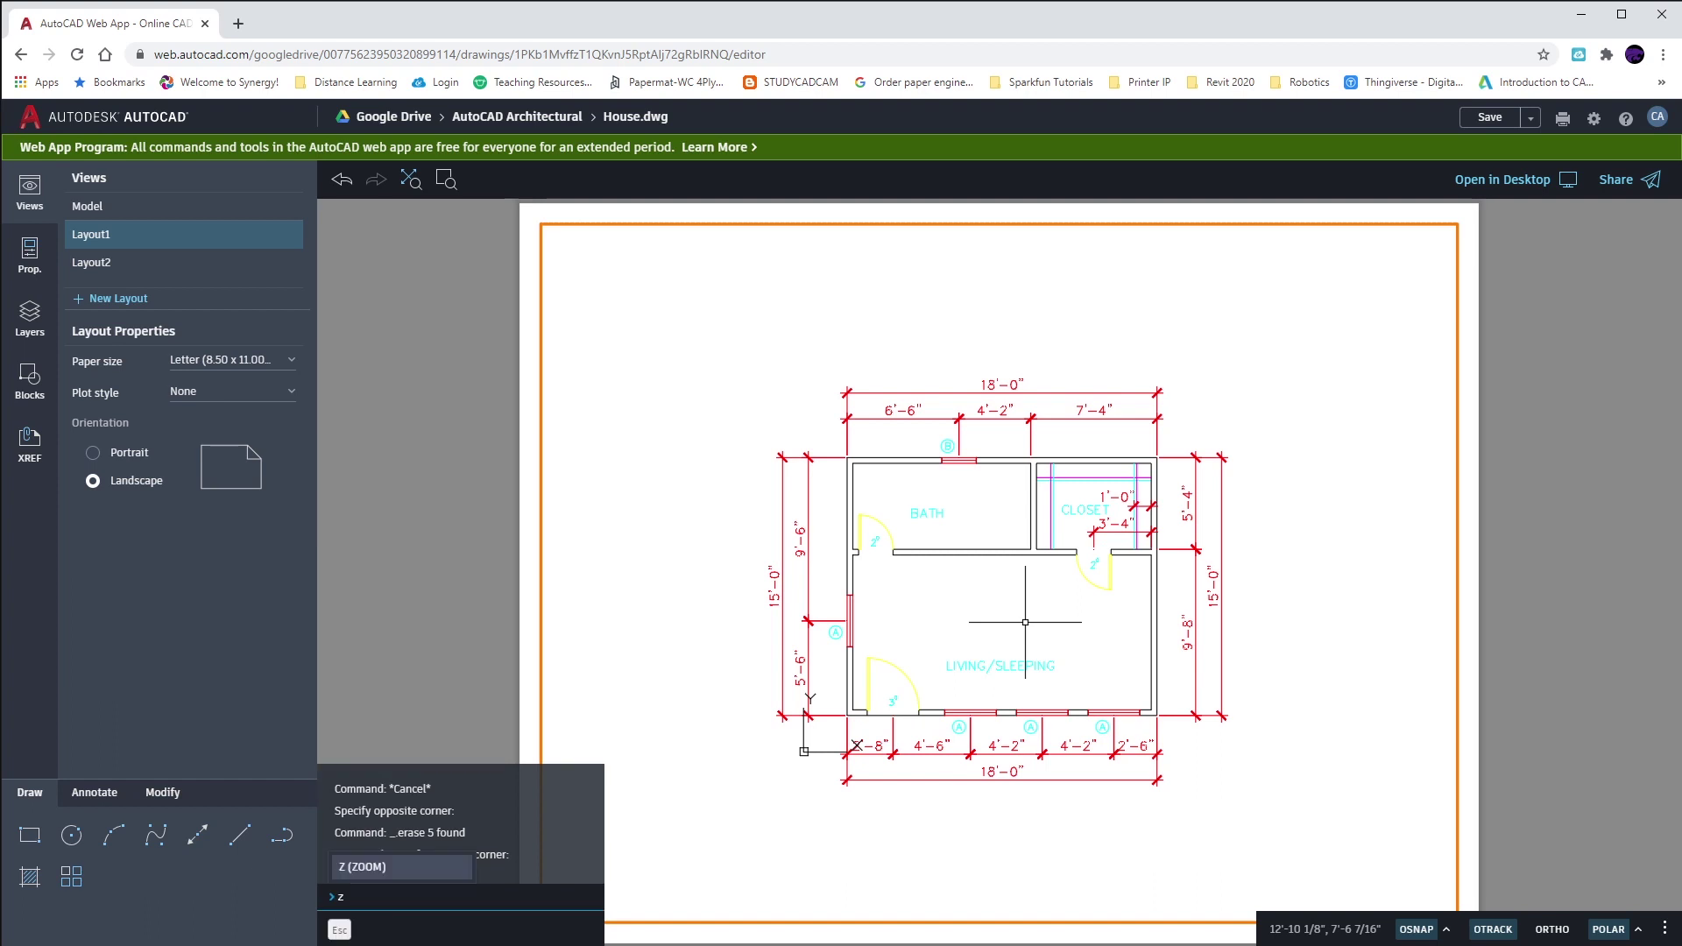
key("Return")
type("e")
key("Return")
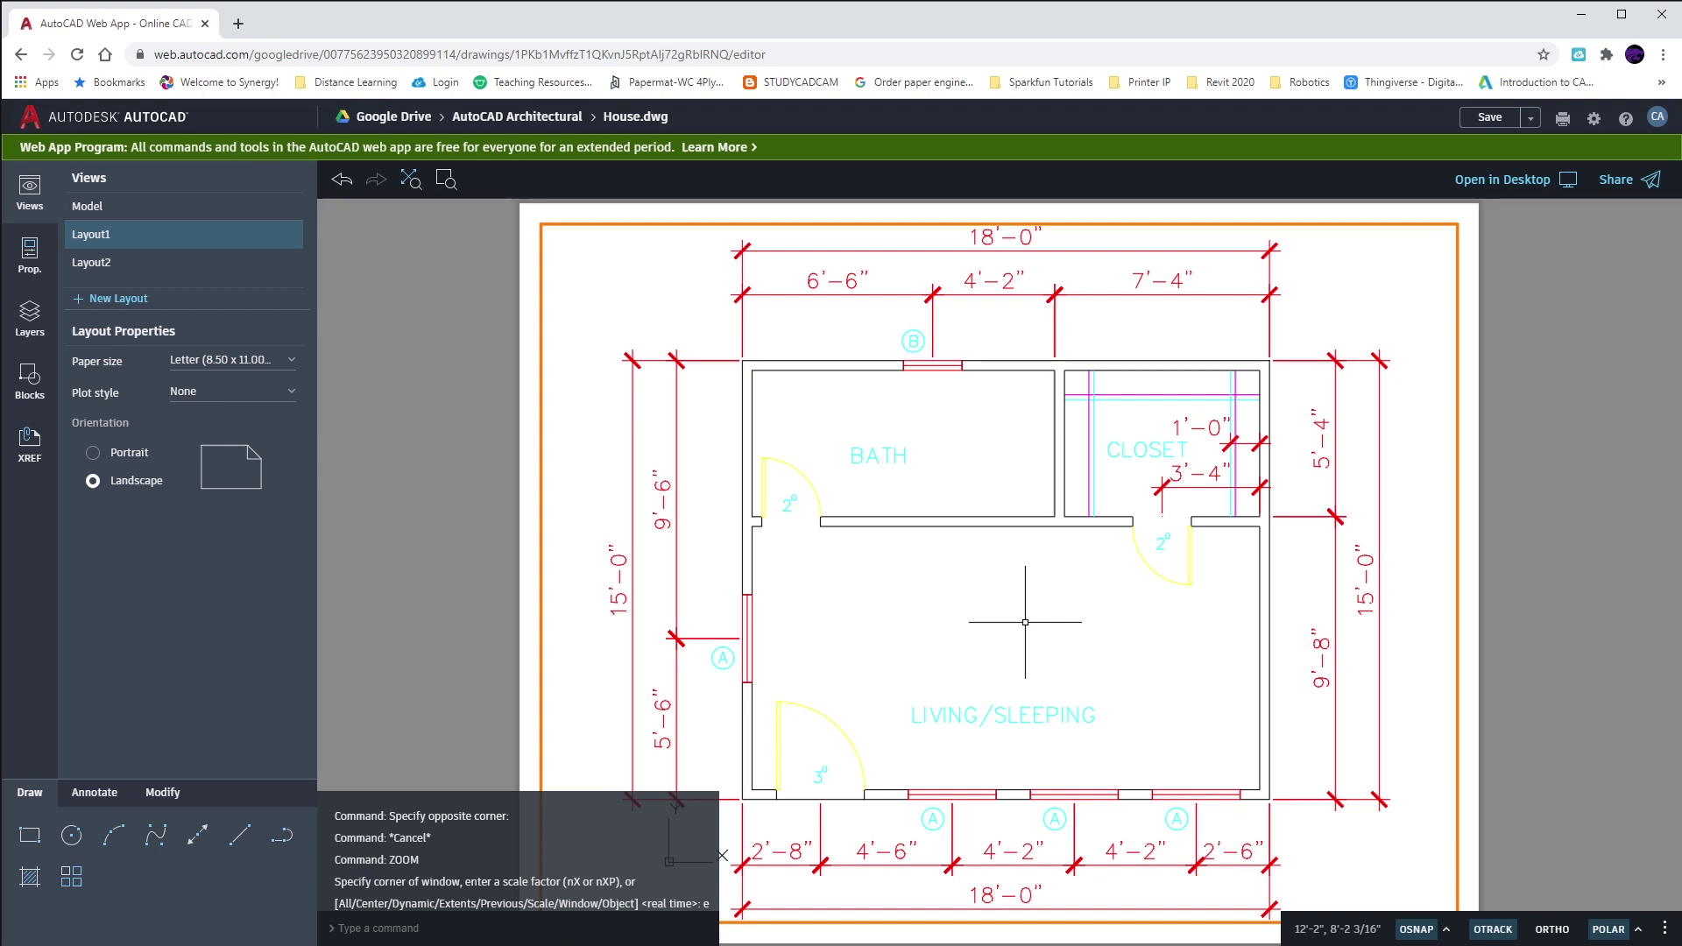
Zoom the viewport to a 1/48xp scale (1/4" = 1'-0")
key("Return")
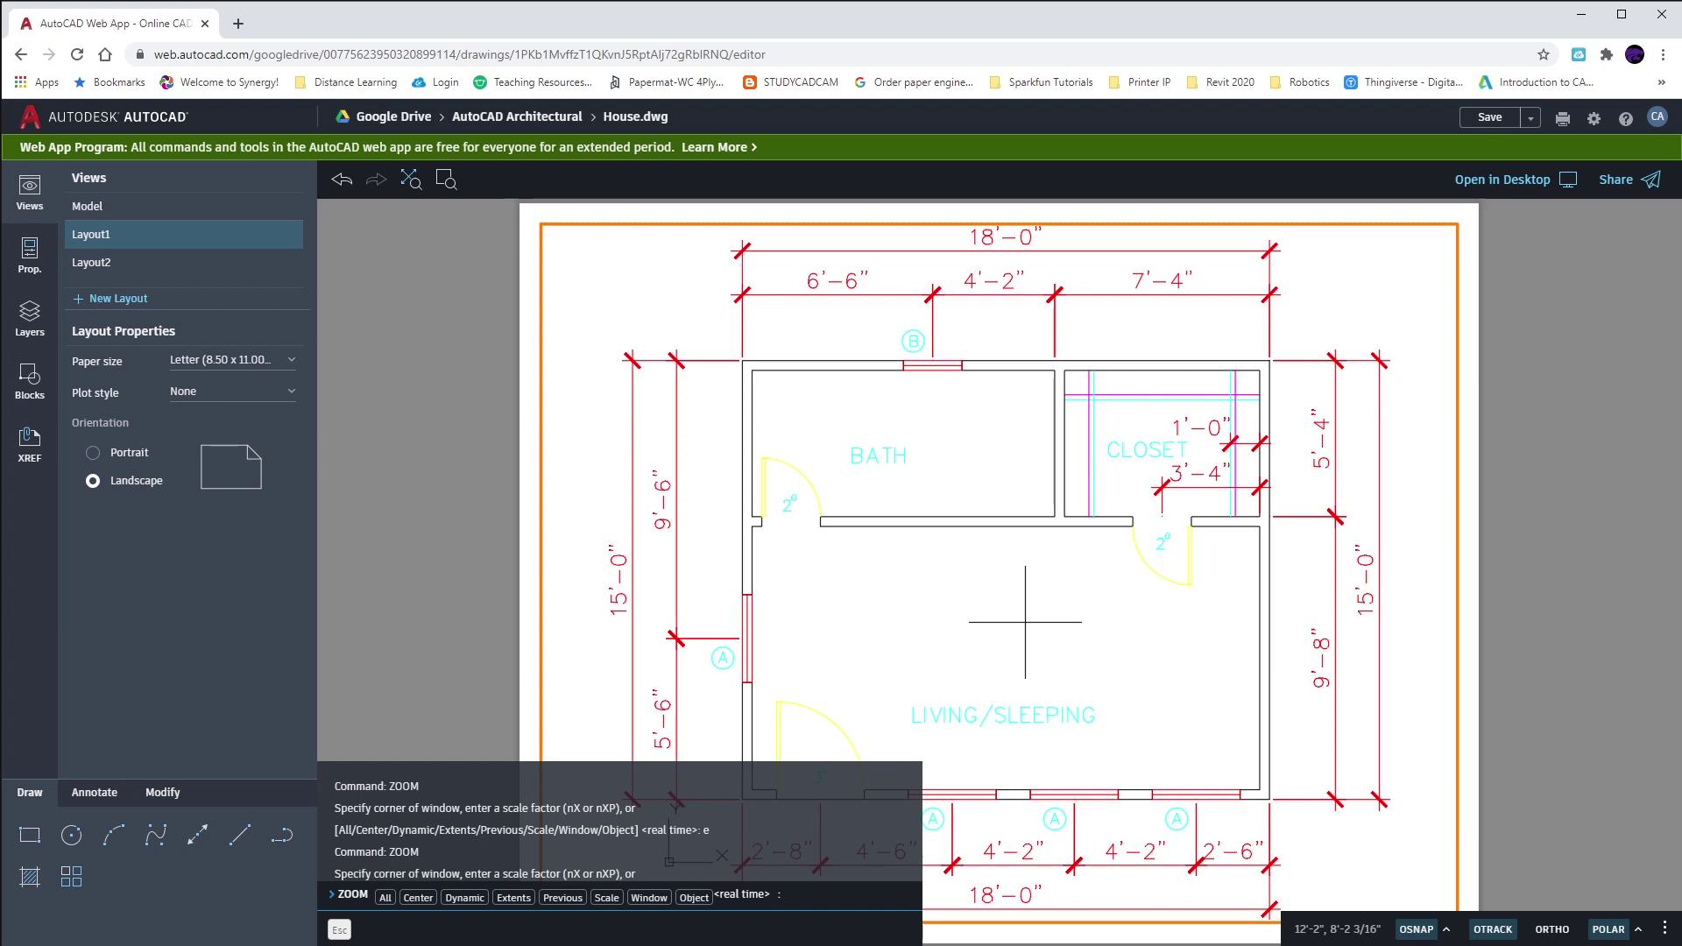
left_click(354, 894)
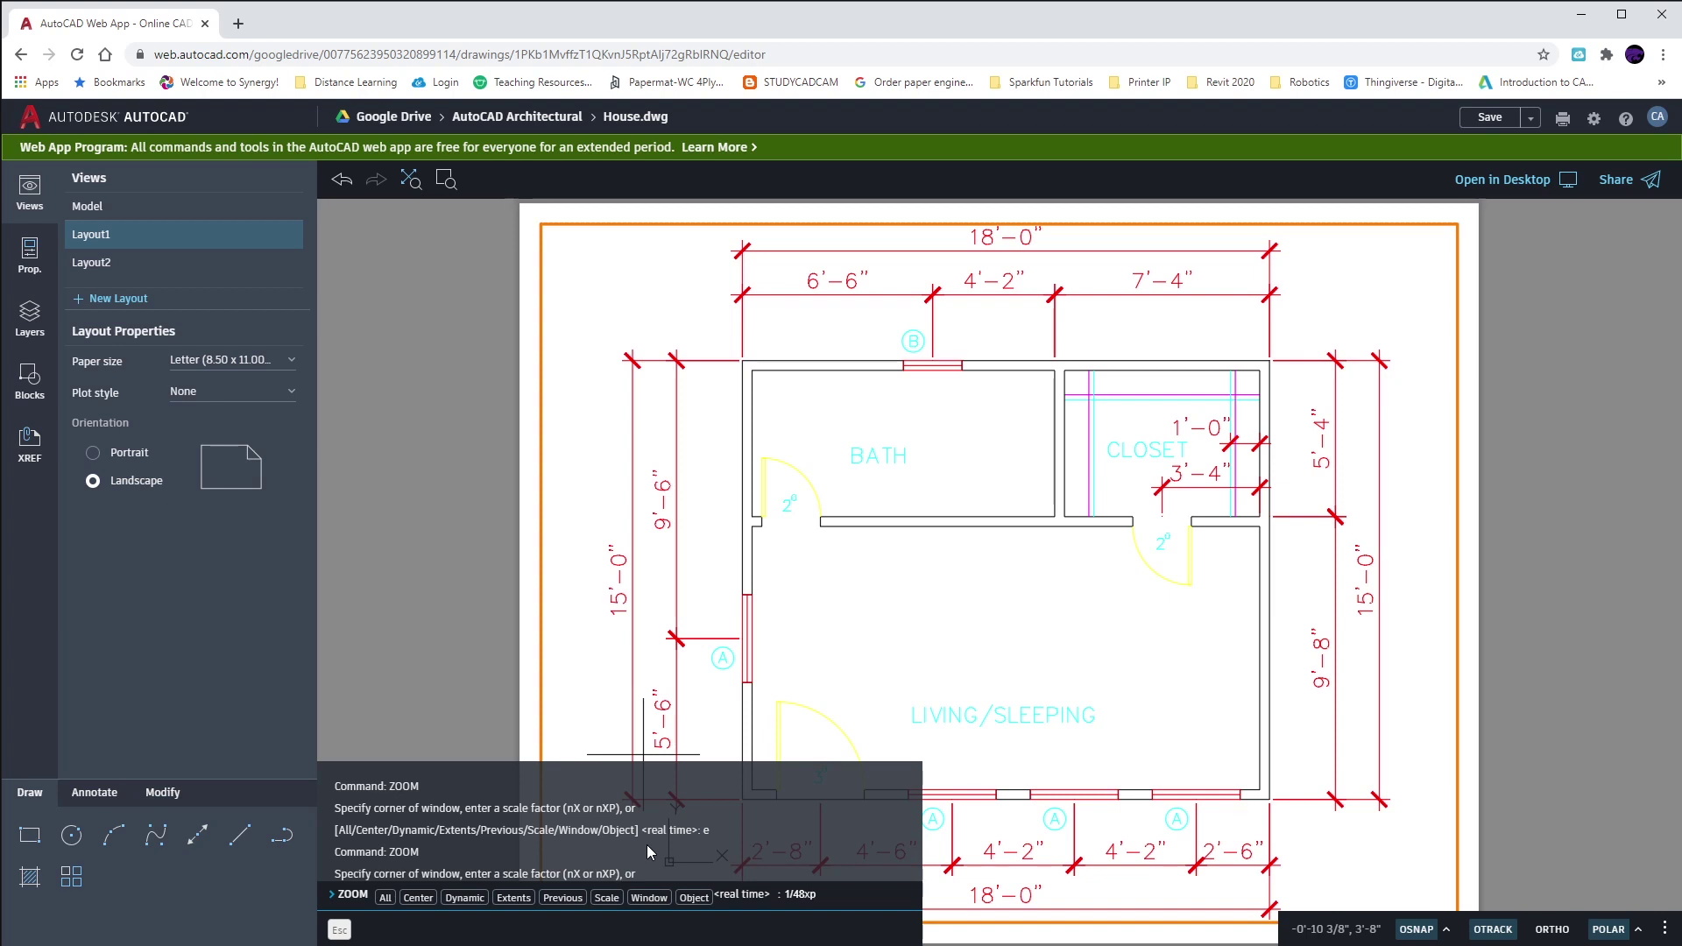
key("Return")
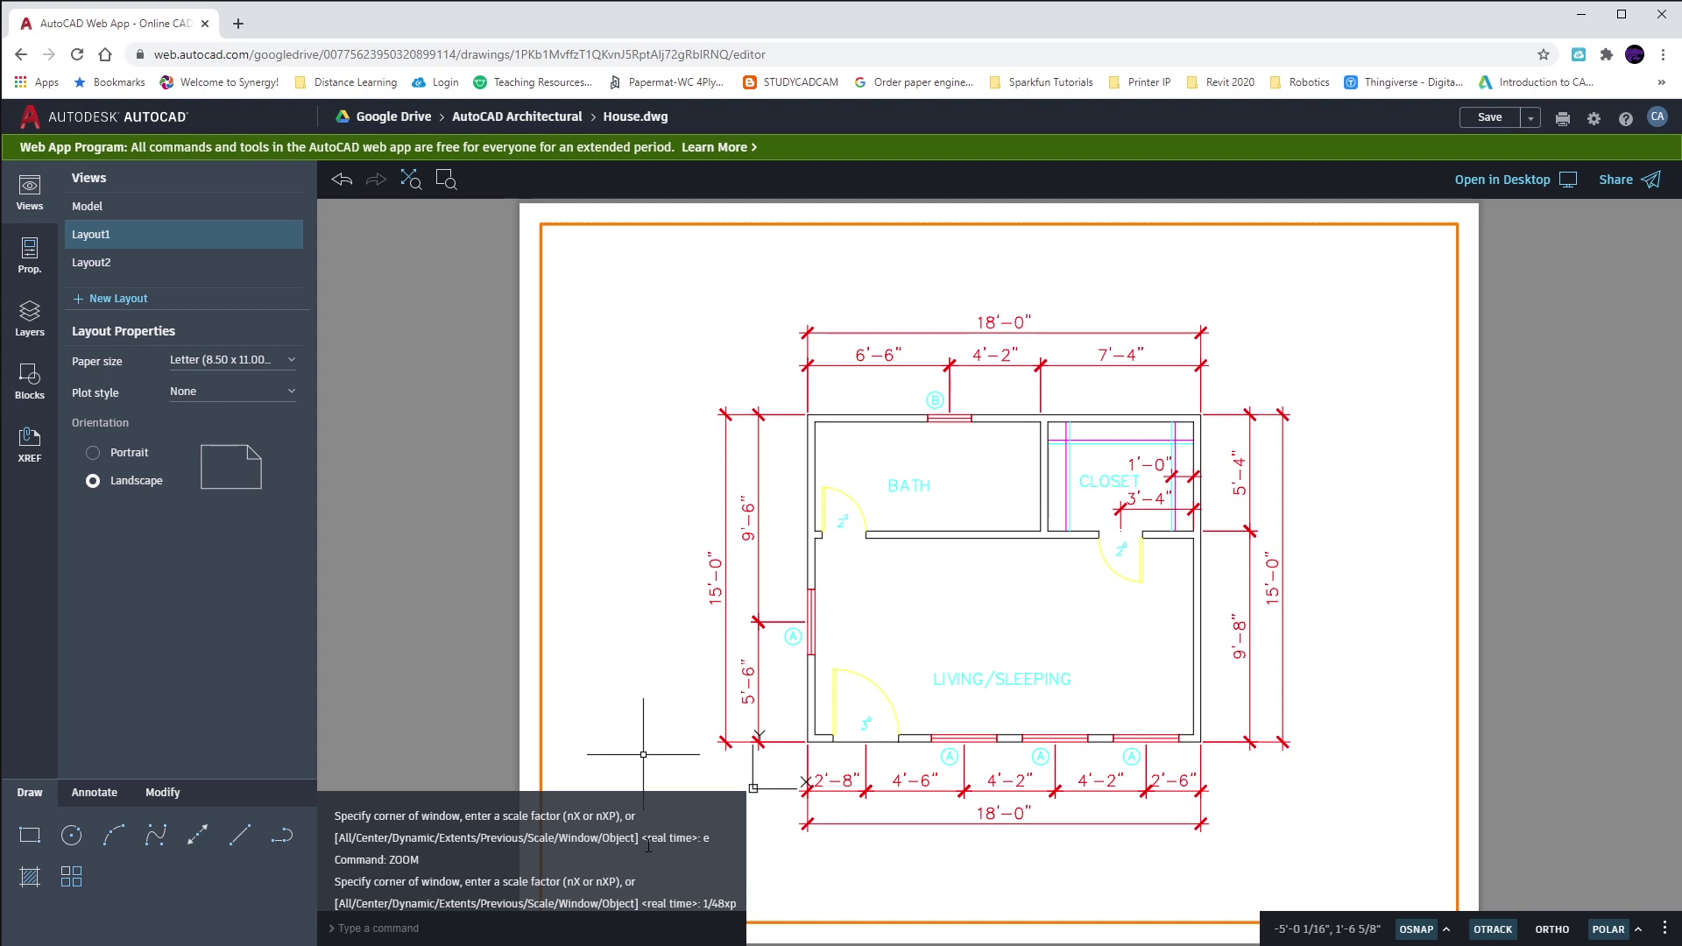
Pan the scaled plan down to sit just above the sheet's bottom margin
type("p")
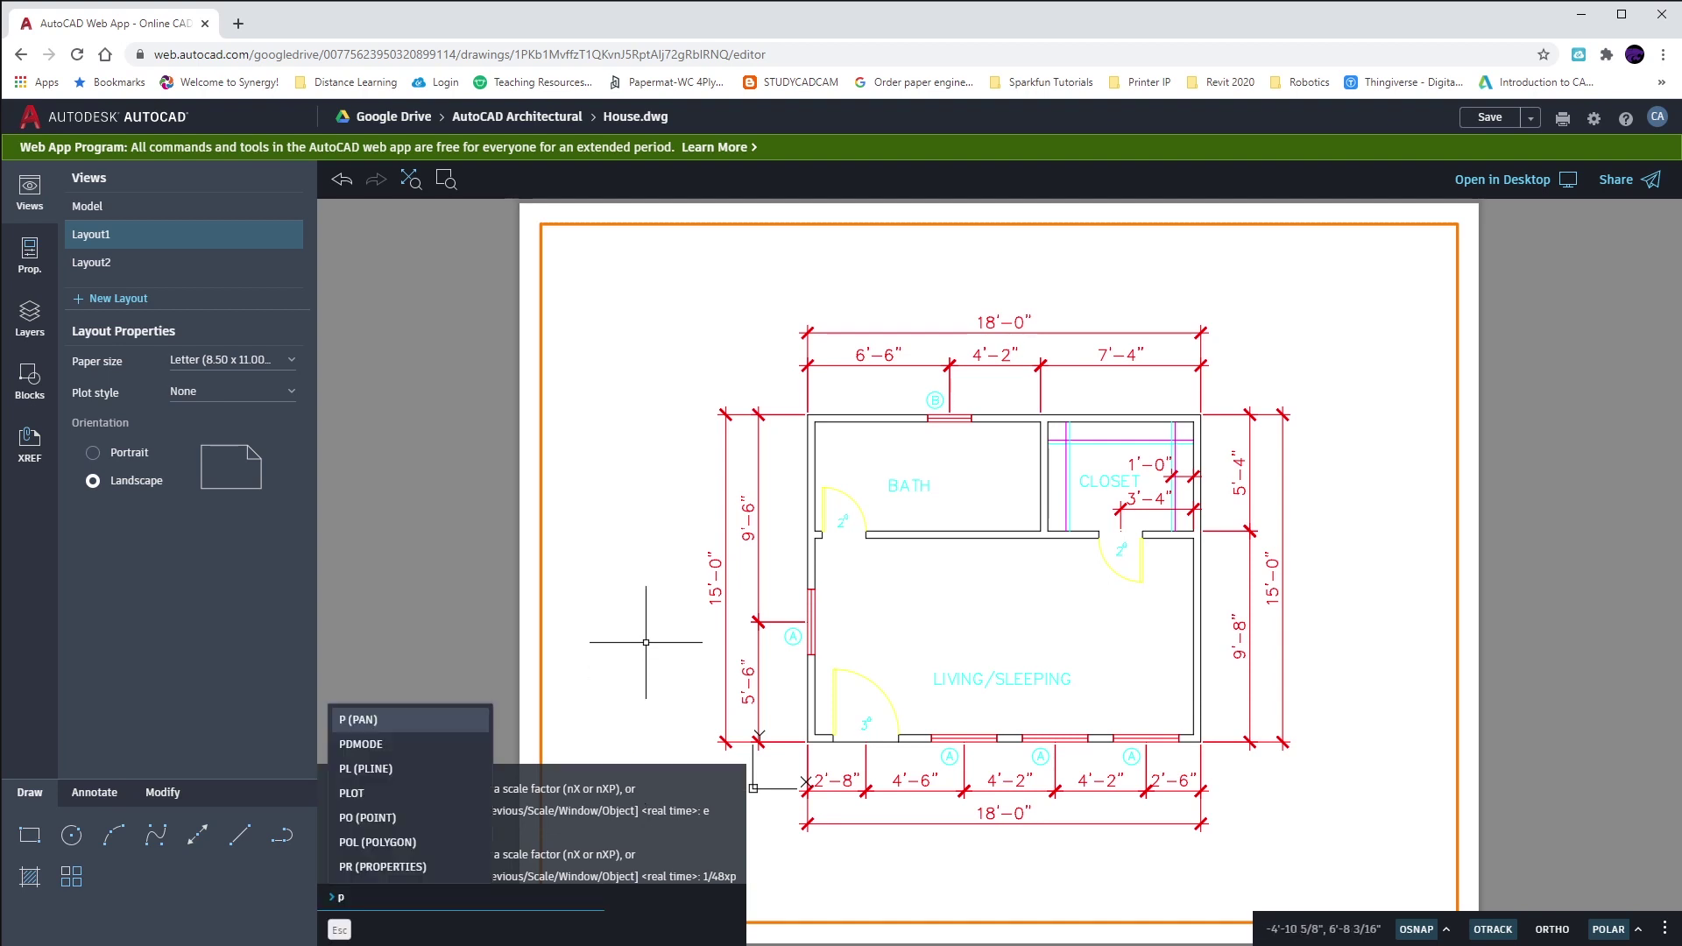
key("Return")
left_click_drag(1007, 459, 1011, 542)
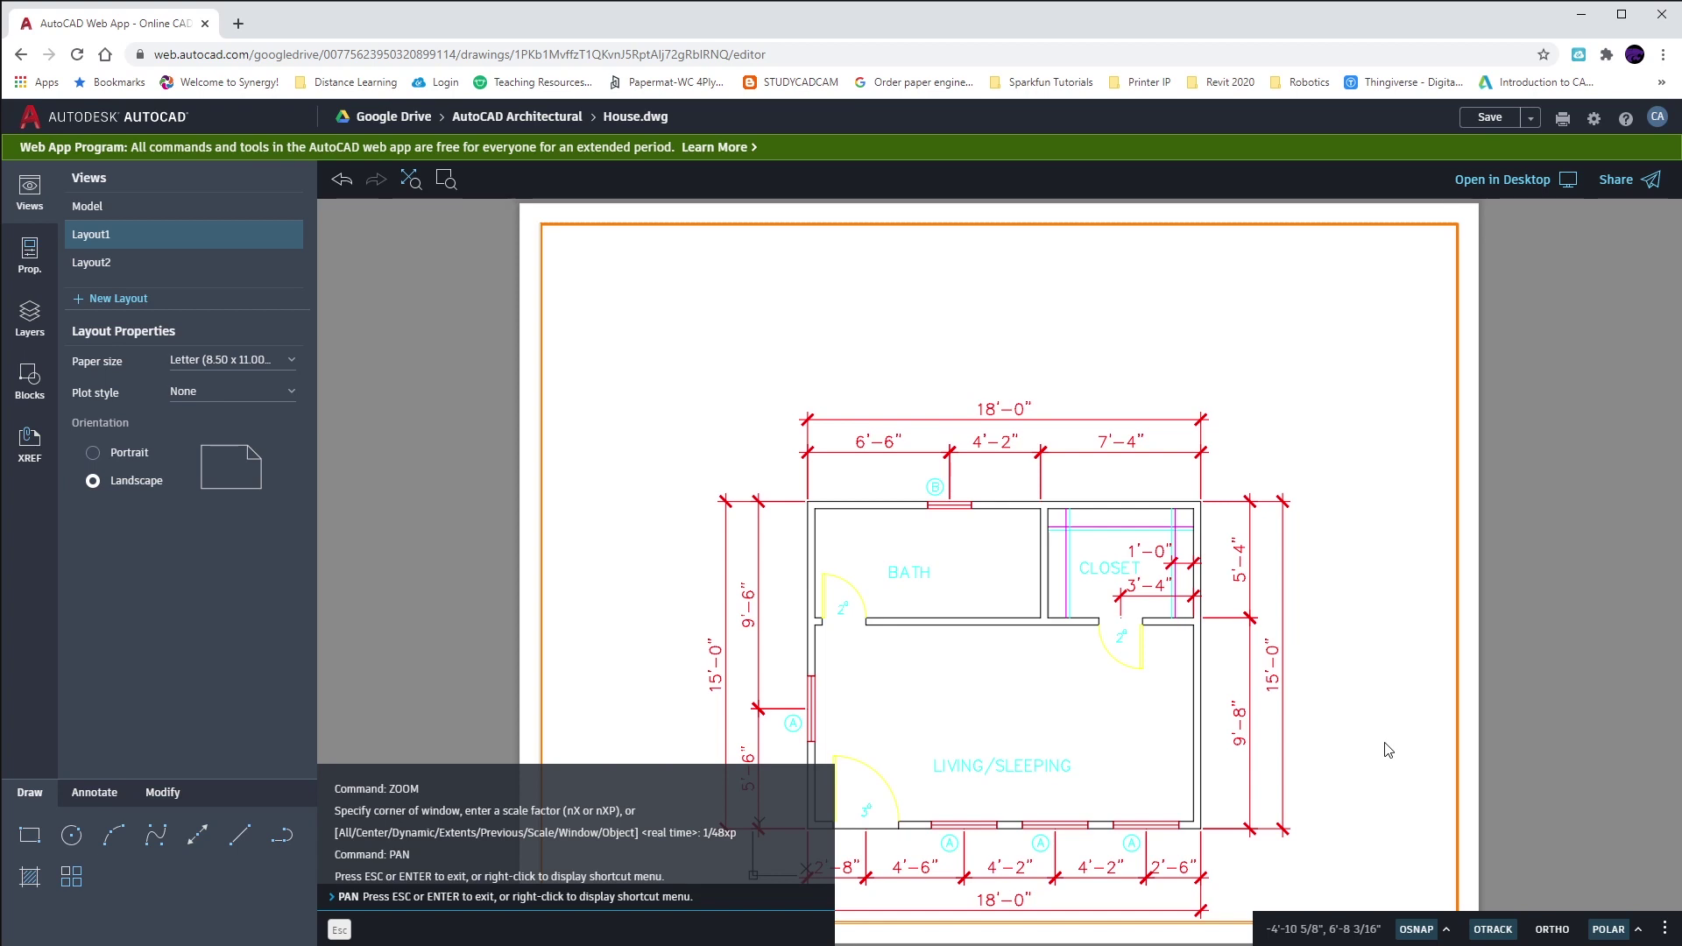
key("Escape")
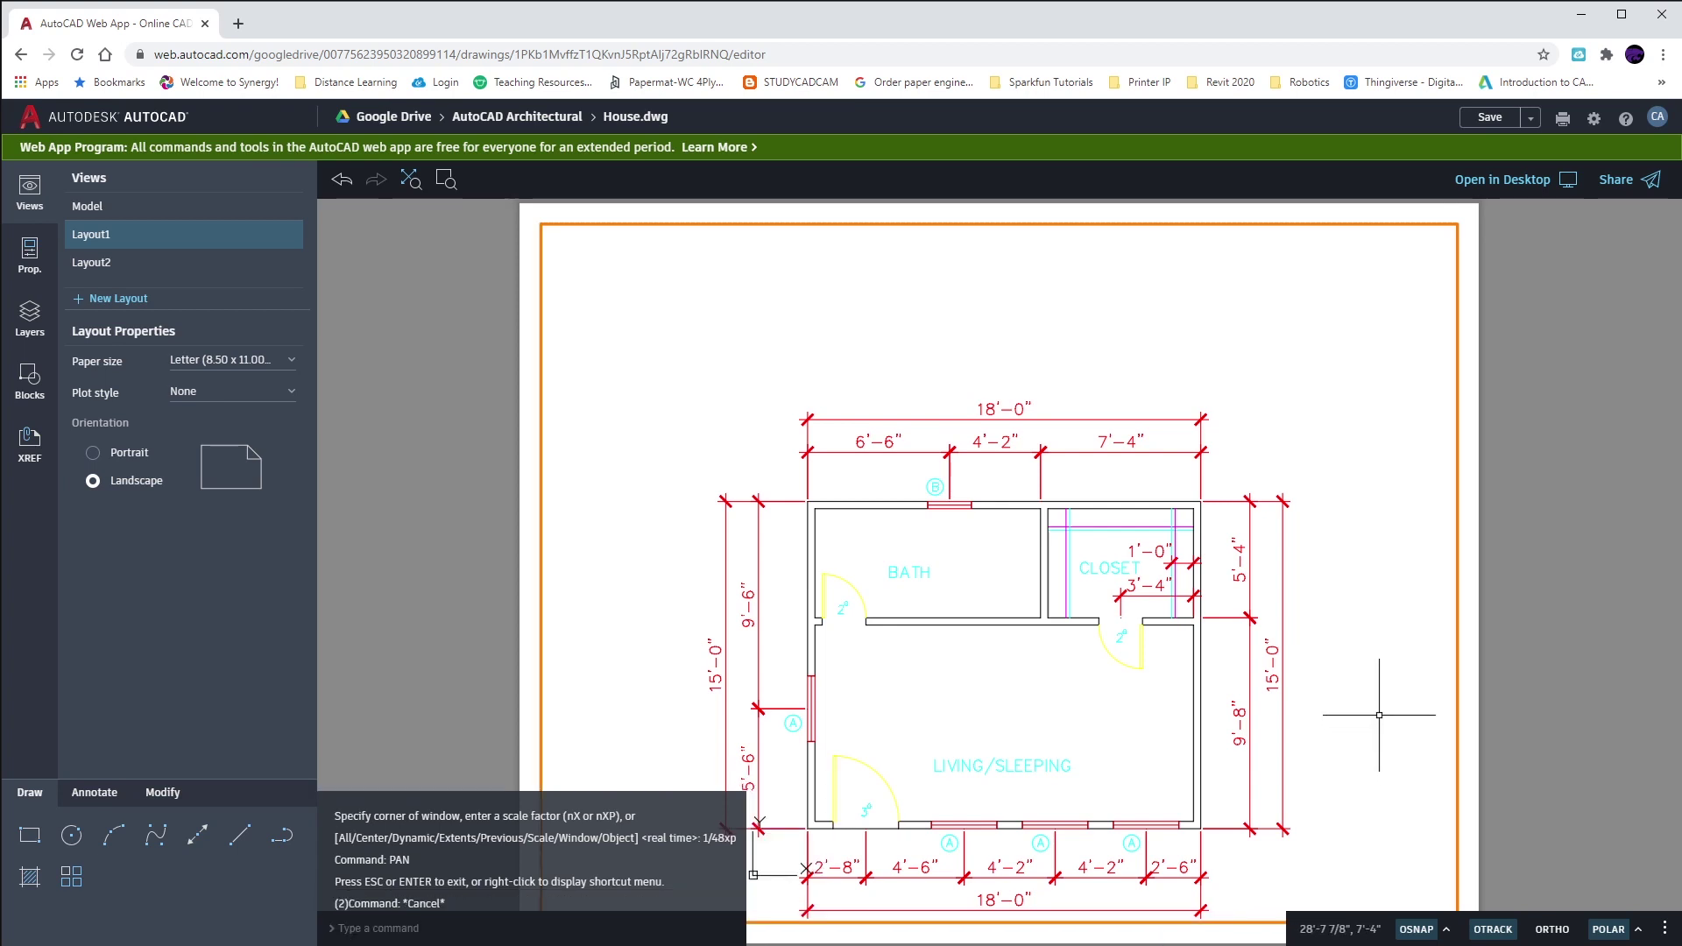
Return to paper space with PS and adjust the view to show the whole Layout1 sheet
type("ps")
key("Return")
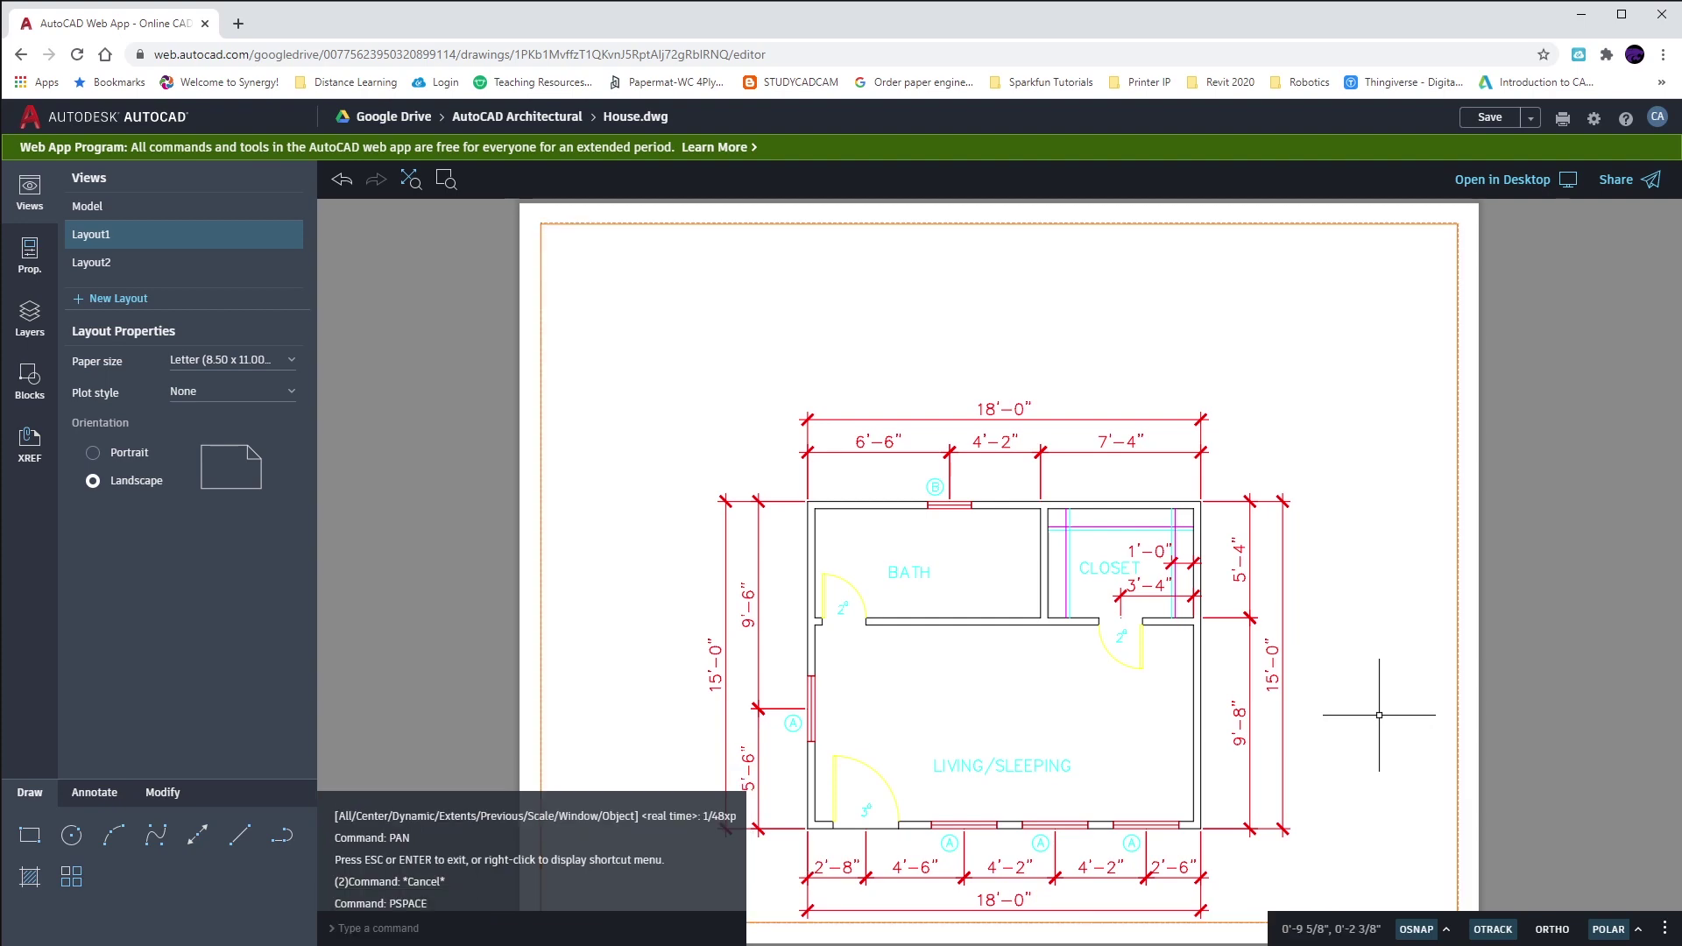
scroll(1379, 715, "down", 3)
scroll(1139, 613, "up", 2)
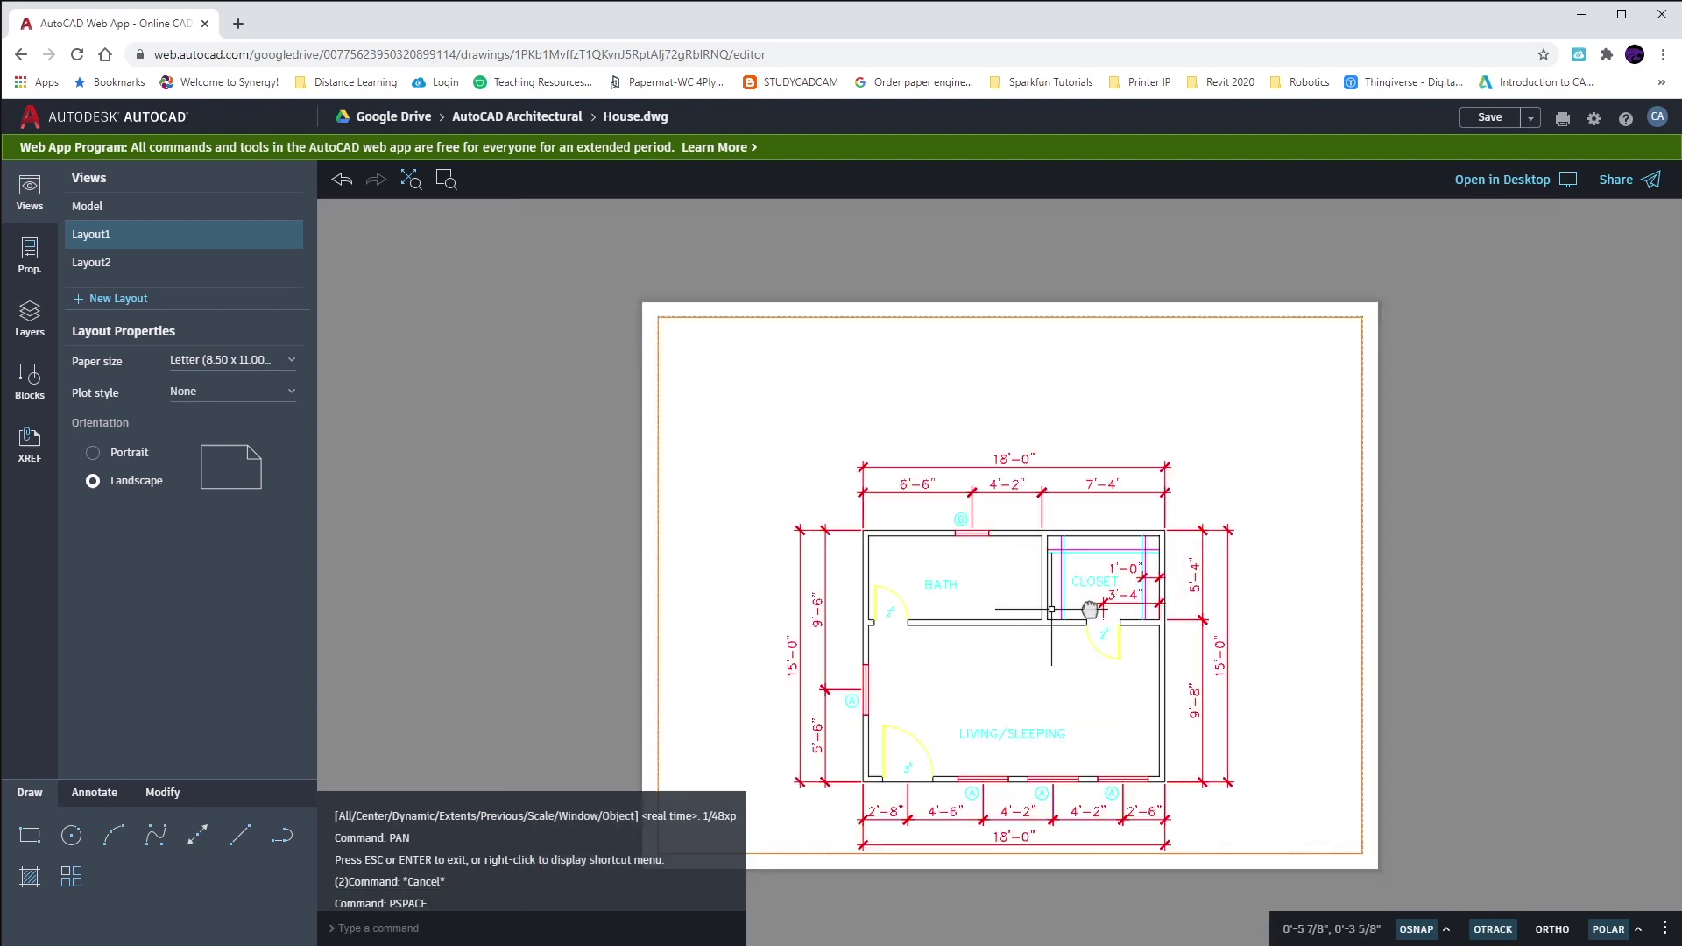
mouse_move(974, 574)
middle_mouse_down()
mouse_move(989, 500)
mouse_move(1045, 641)
mouse_move(1051, 590)
mouse_move(1116, 630)
middle_mouse_up()
scroll(1069, 593, "up", 1)
scroll(1141, 586, "down", 1)
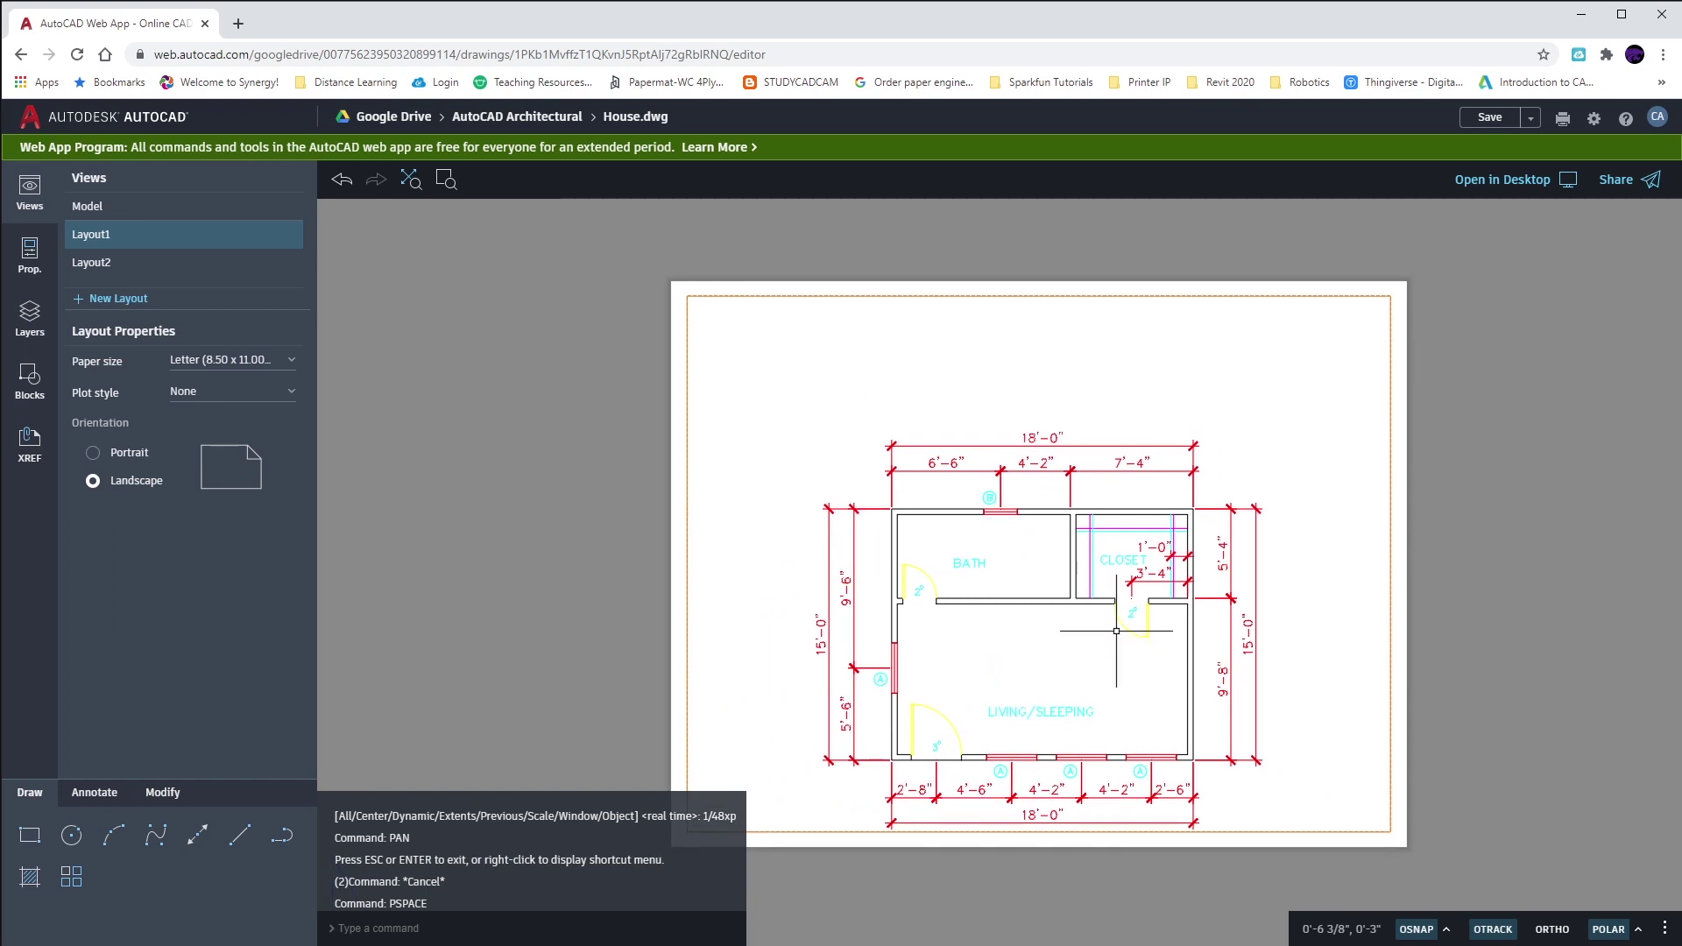